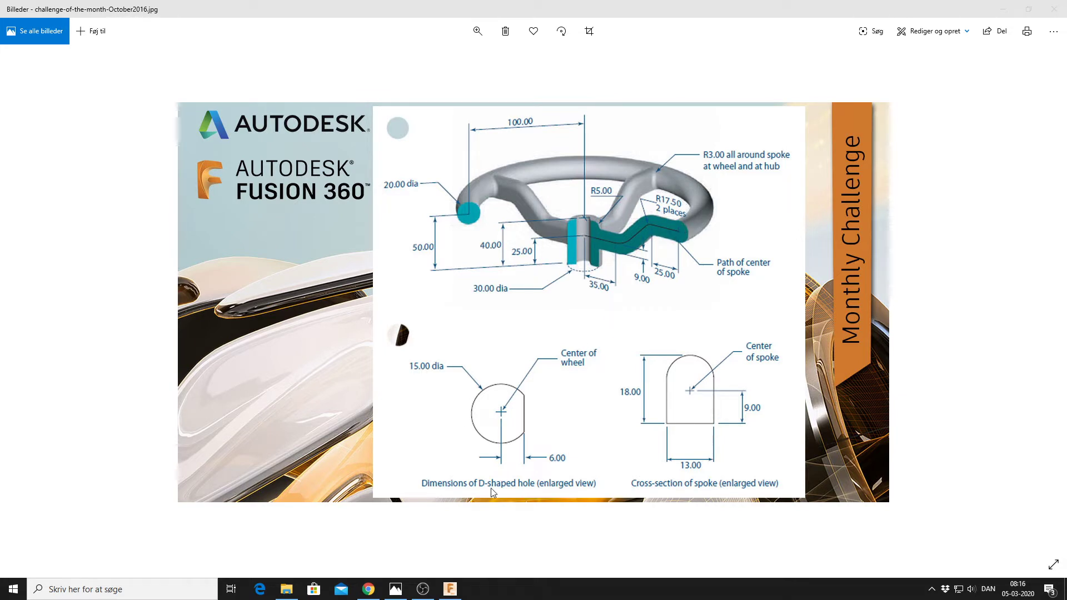
Step: Switch from the handwheel drawing in Photos to the empty Fusion 360 design Ventilhåndtag 02
click(450, 589)
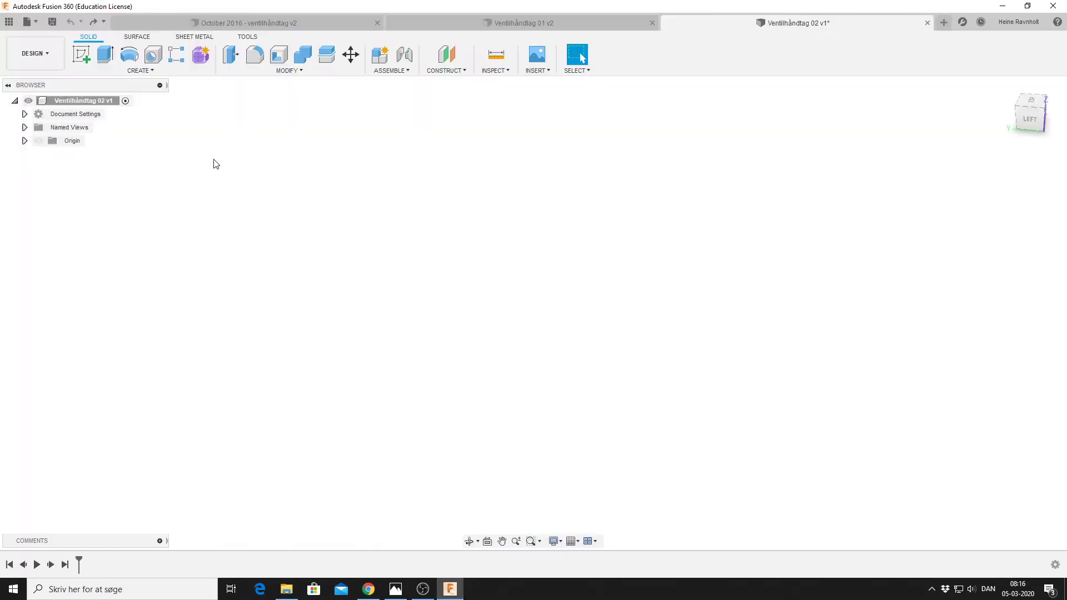
Step: Sketch a 30 mm diameter circle at the origin on the ground plane
click(81, 54)
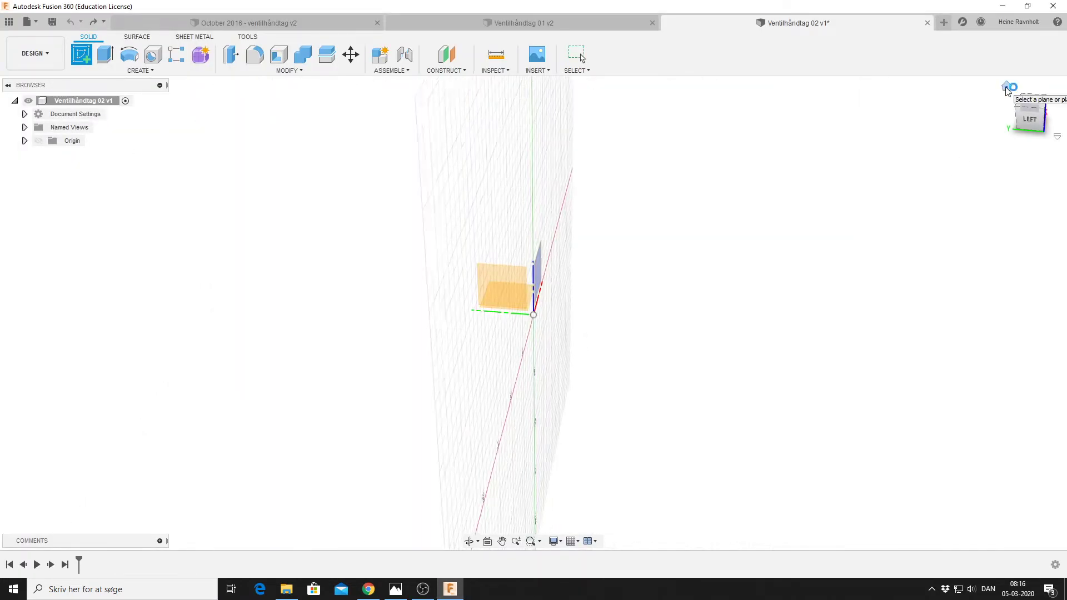
click(1007, 88)
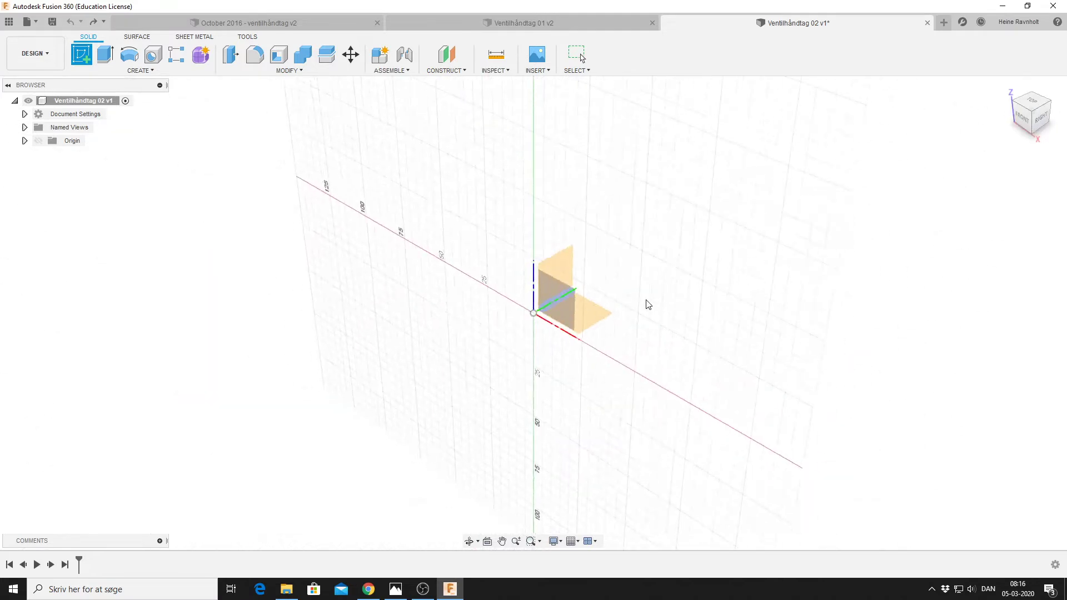
click(588, 318)
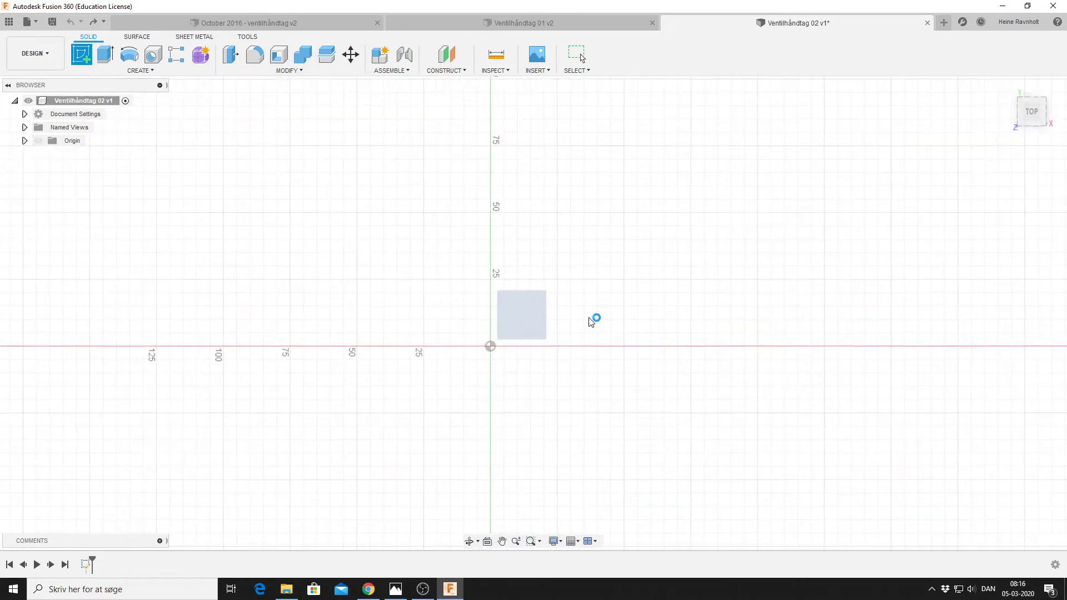
click(129, 54)
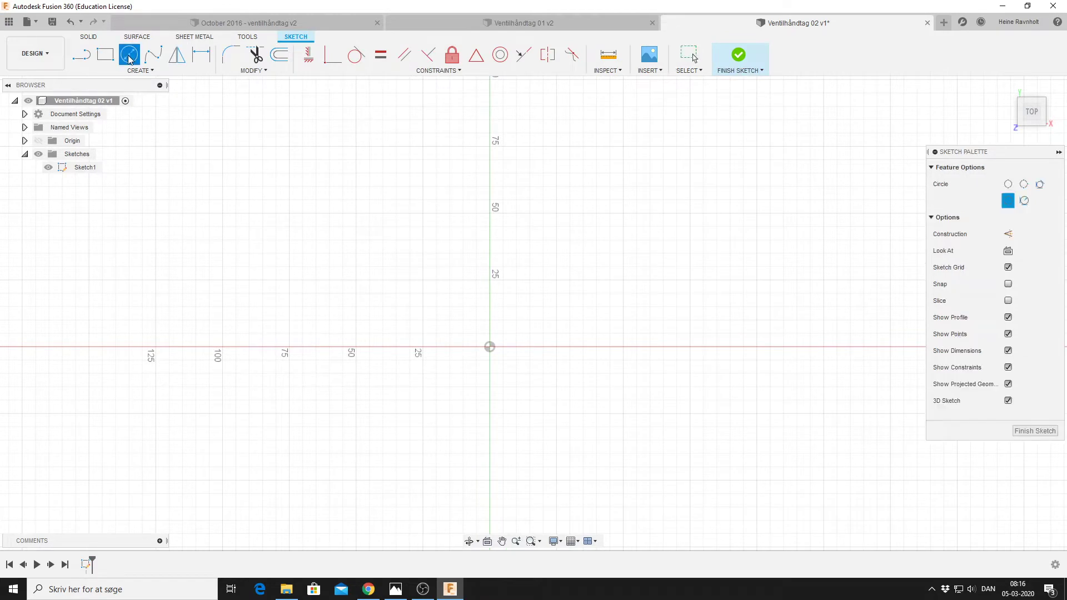
click(490, 347)
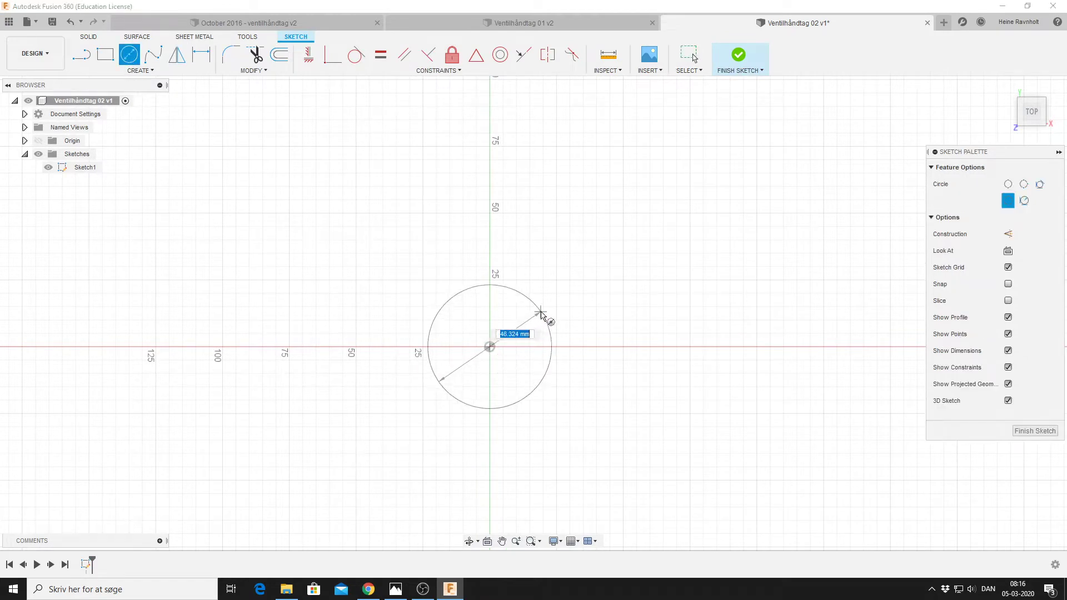
text(30)
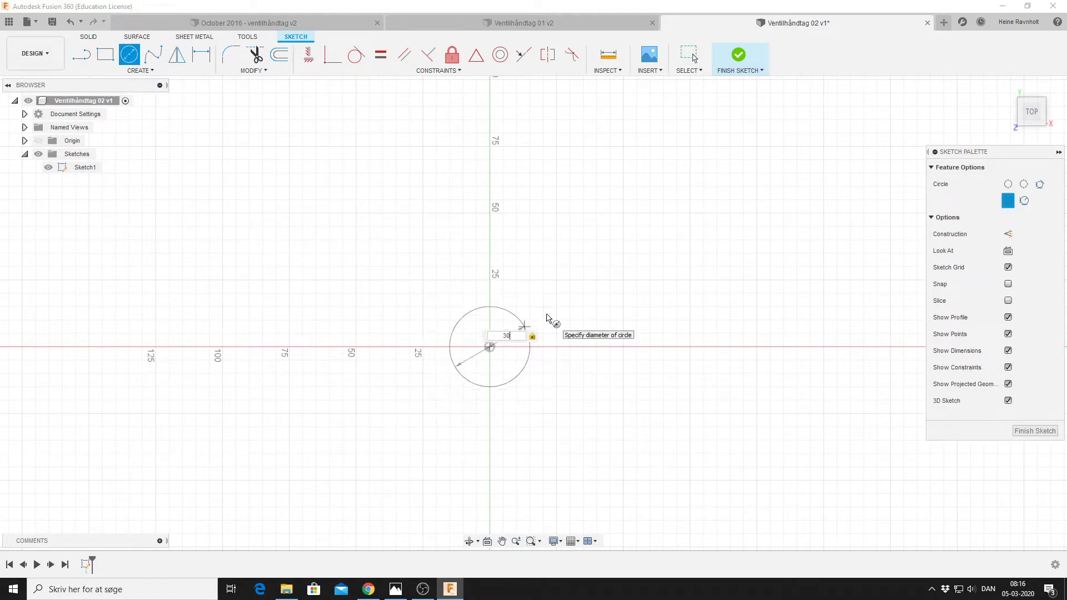
key(Return)
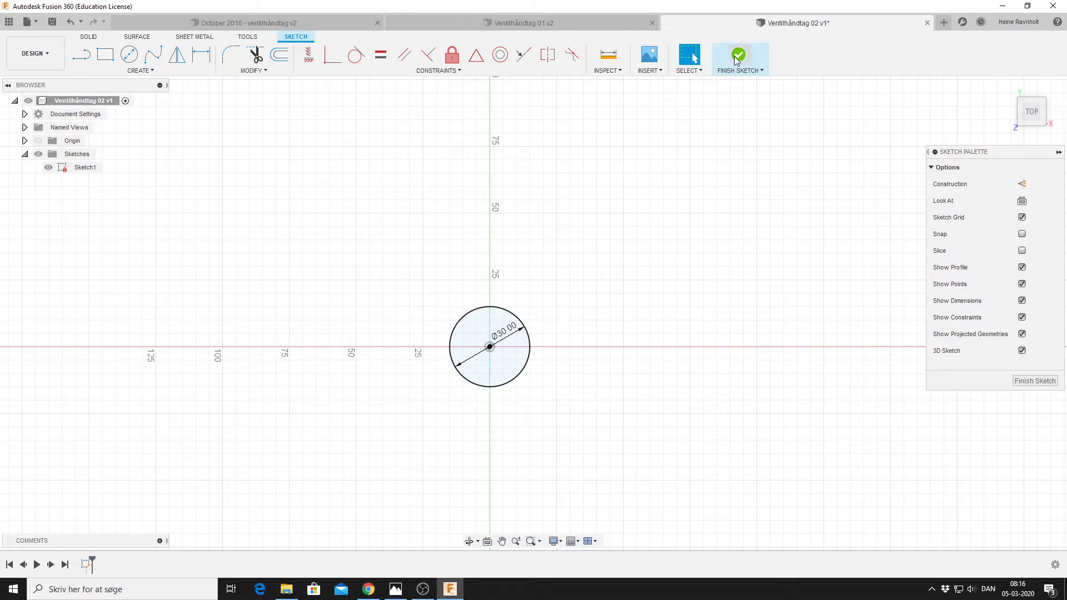
Step: Finish the sketch and extrude the circle 40 mm into the hub cylinder
click(738, 56)
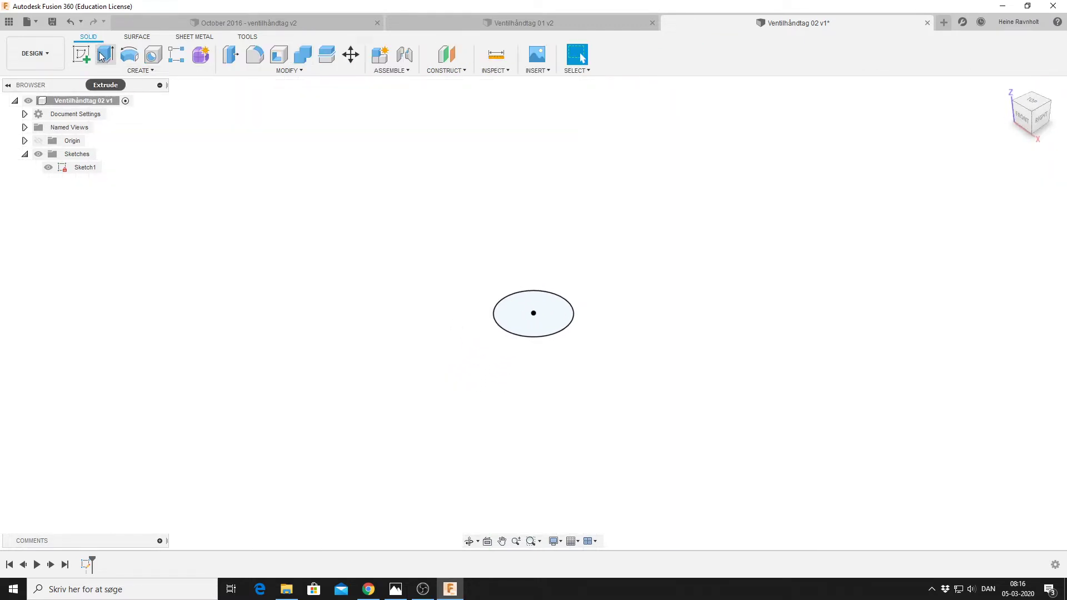
click(104, 58)
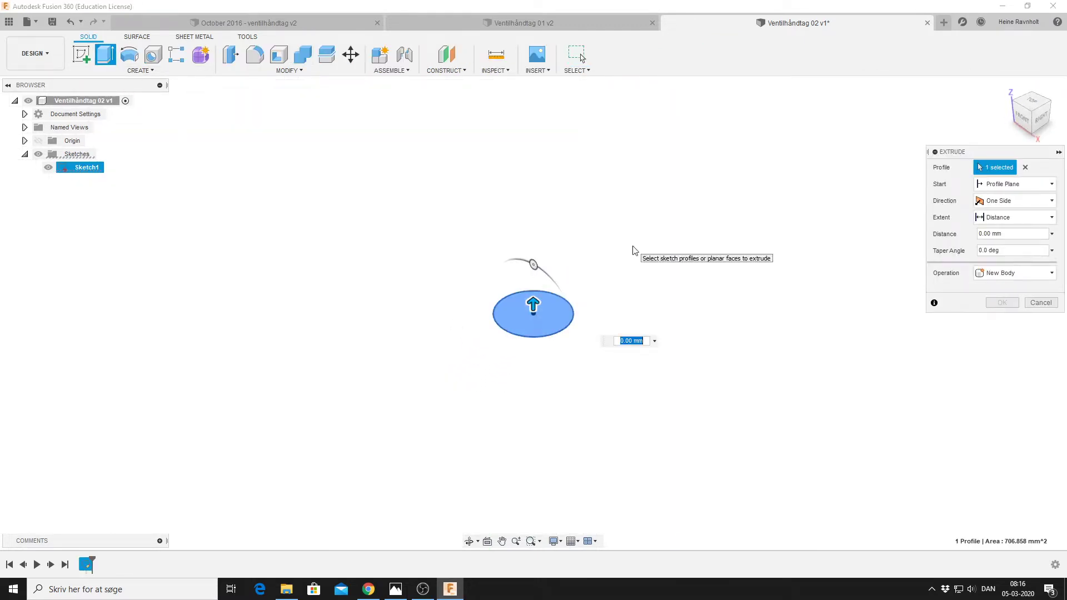
text(40)
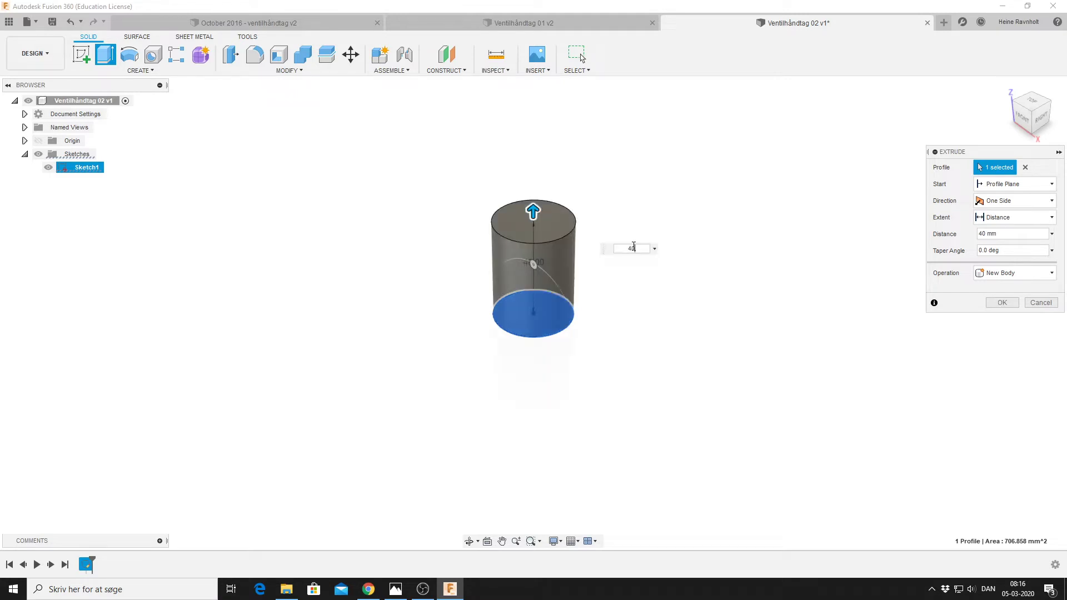
key(Return)
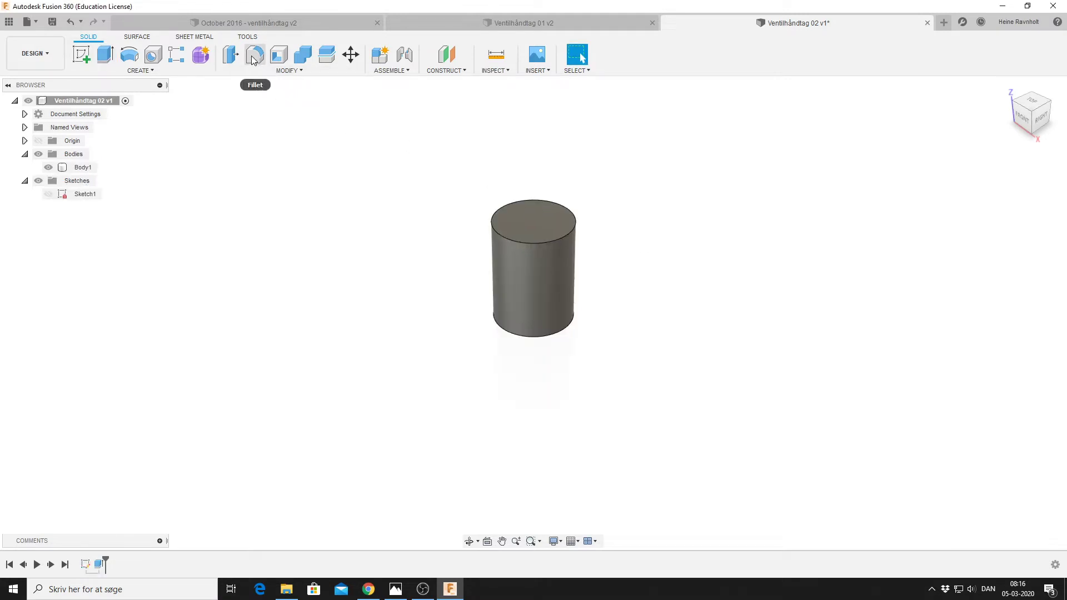
Step: Fillet the hub's top circular edge, then switch back to the reference drawing
click(254, 55)
click(500, 233)
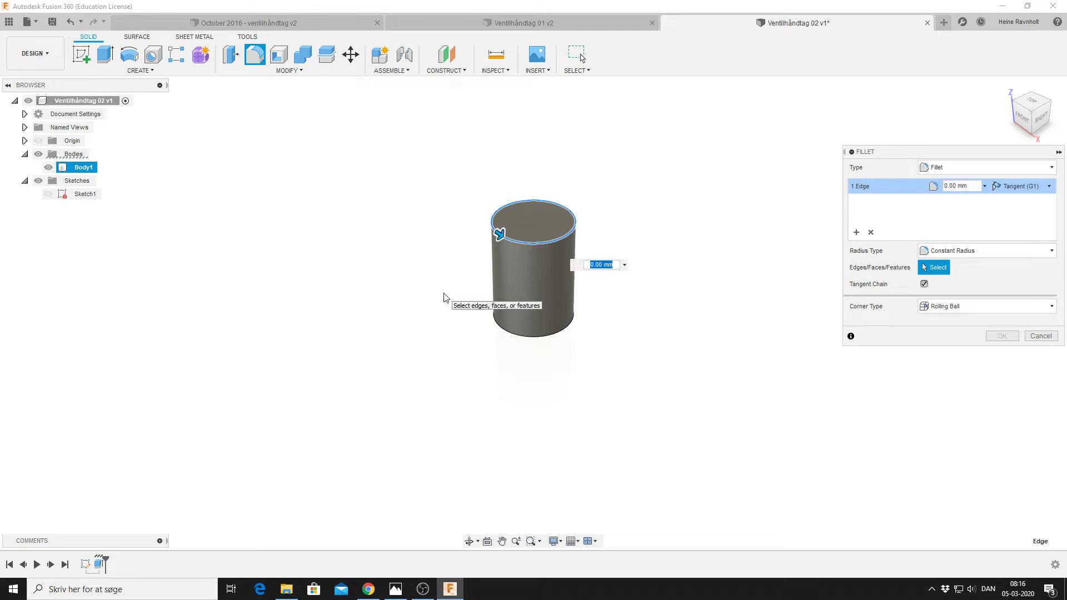
text(5)
key(Return)
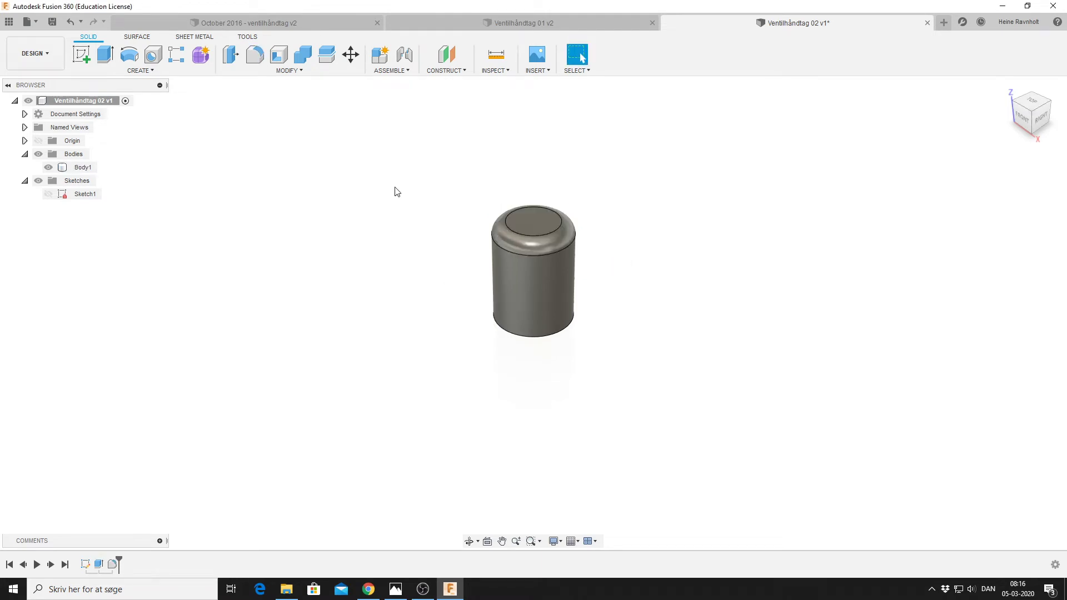
click(448, 594)
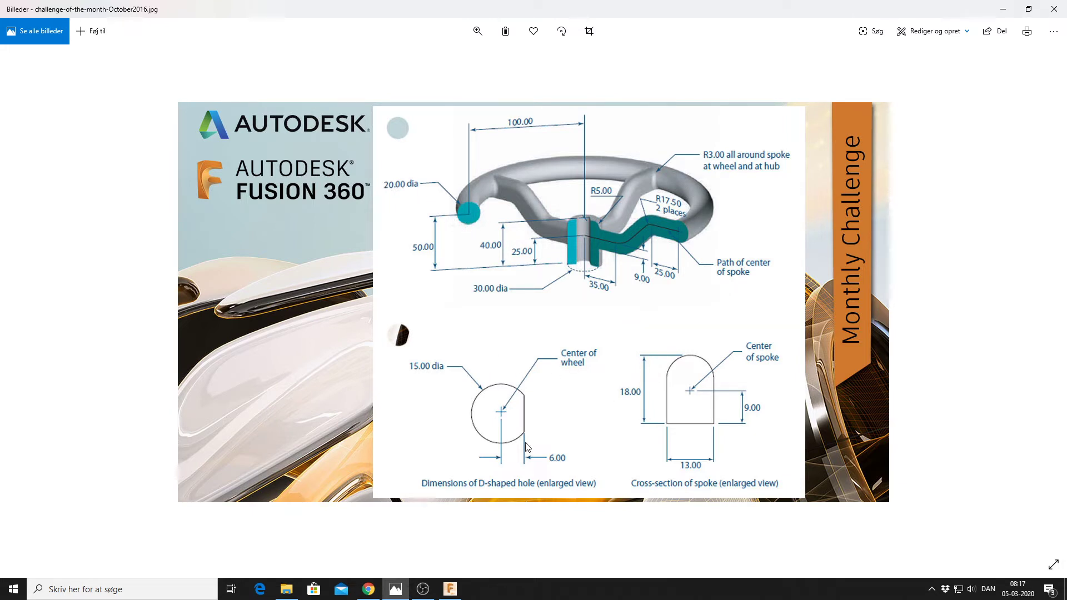
Step: Return from the Photos drawing to the Fusion 360 model with the rounded hub
click(450, 589)
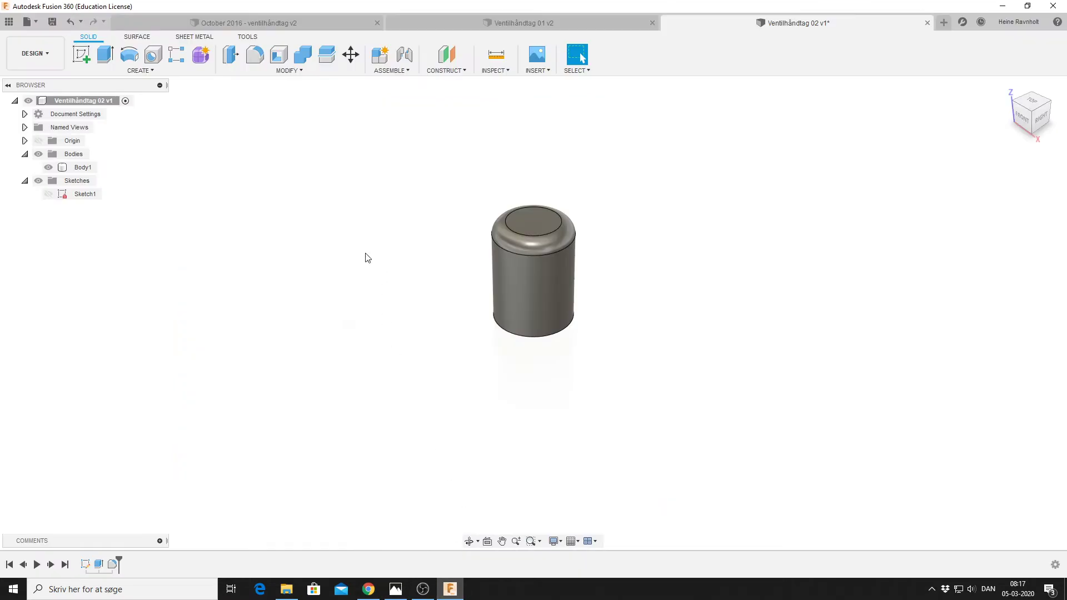
Step: Sketch a 20 mm diameter circle on the front plane, up and right of the hub
click(81, 54)
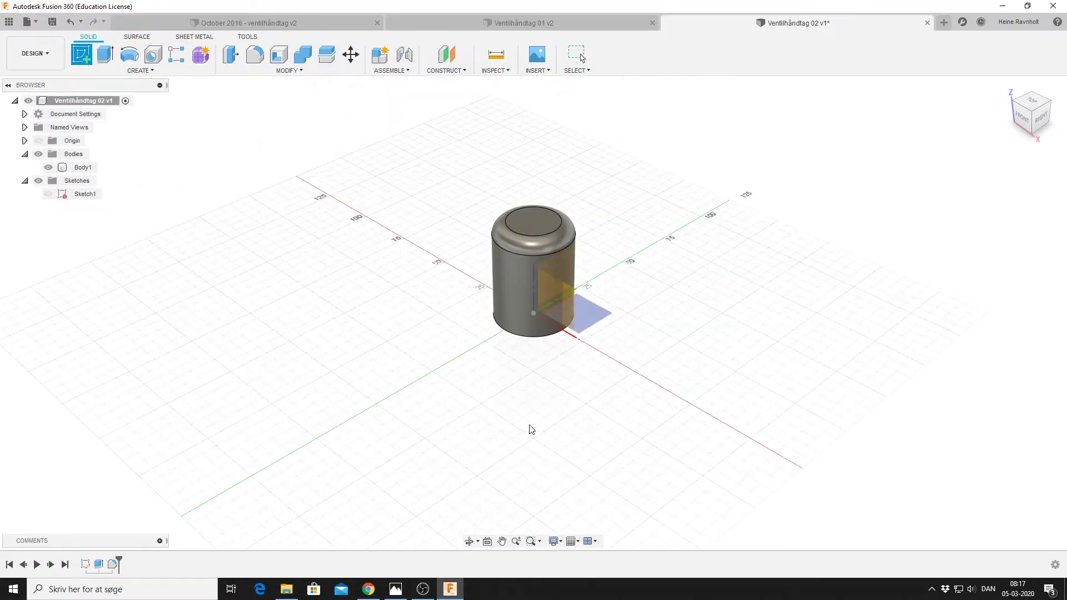
click(552, 300)
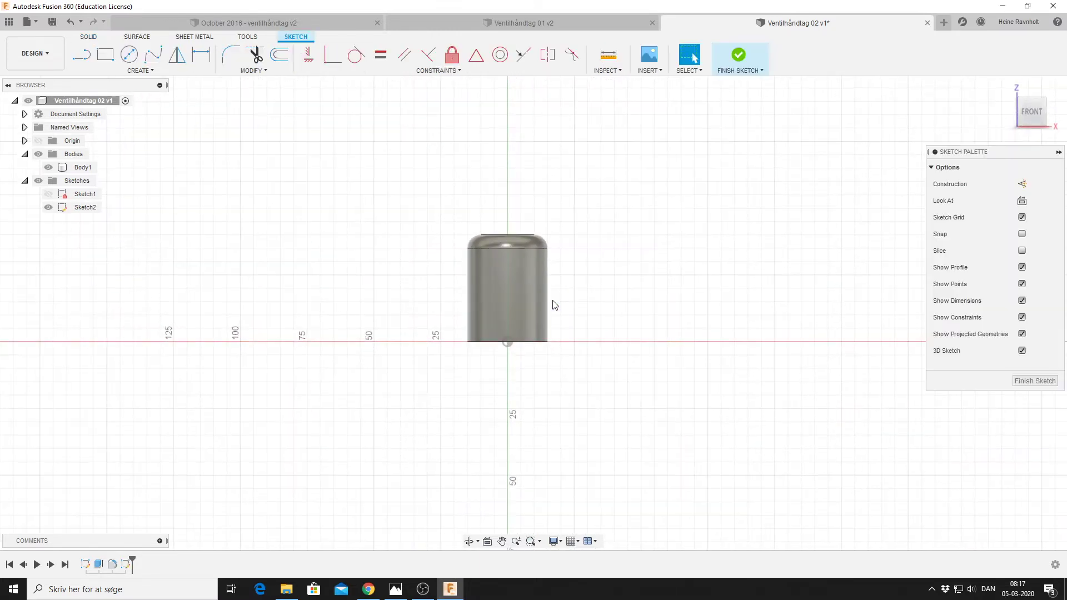
click(129, 54)
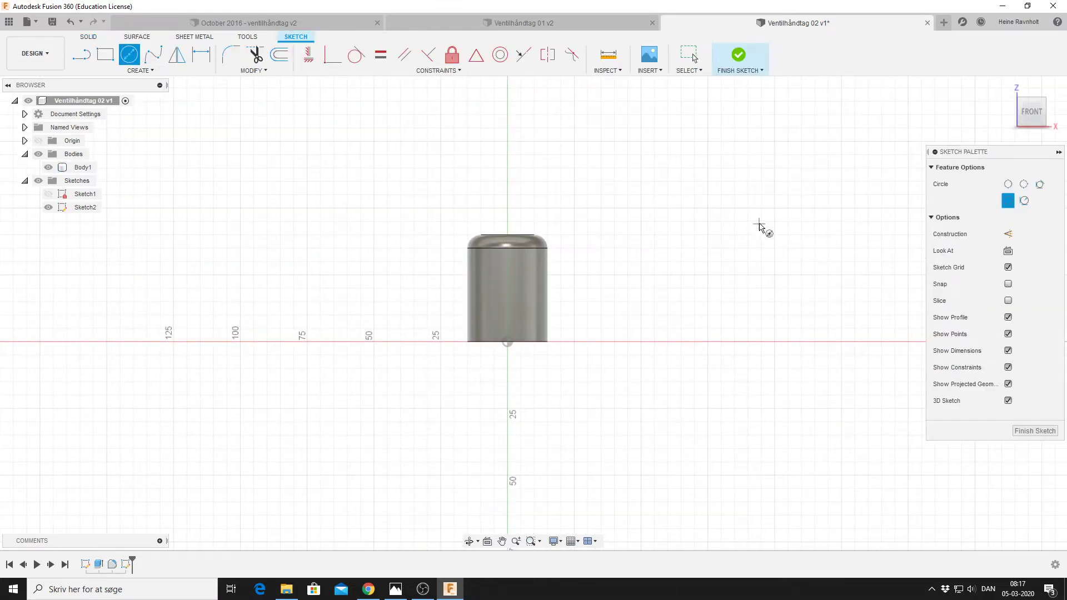
click(749, 212)
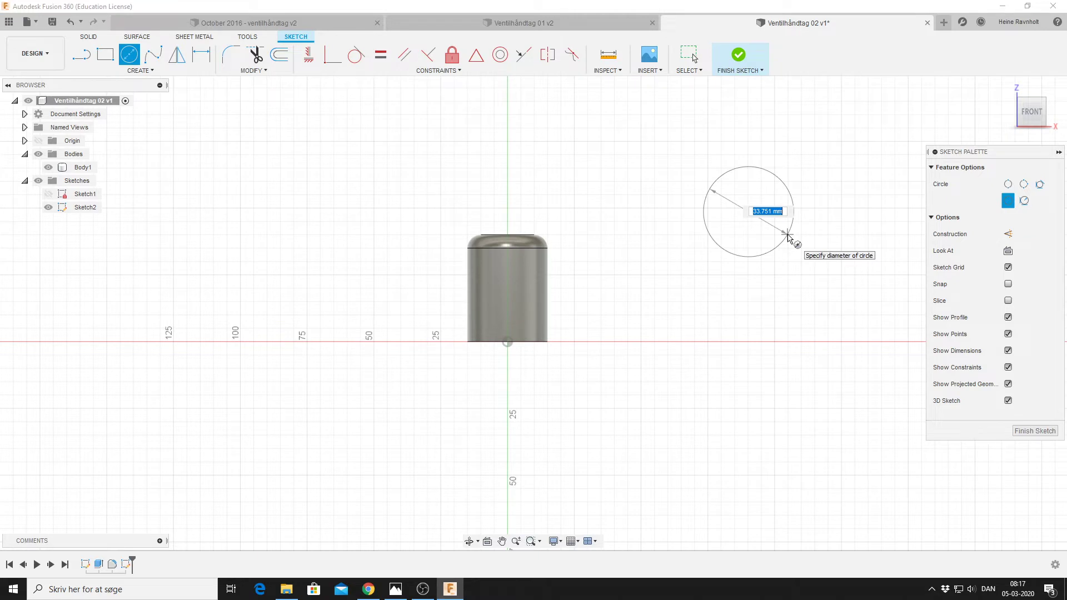
text(20)
key(Return)
key(Escape)
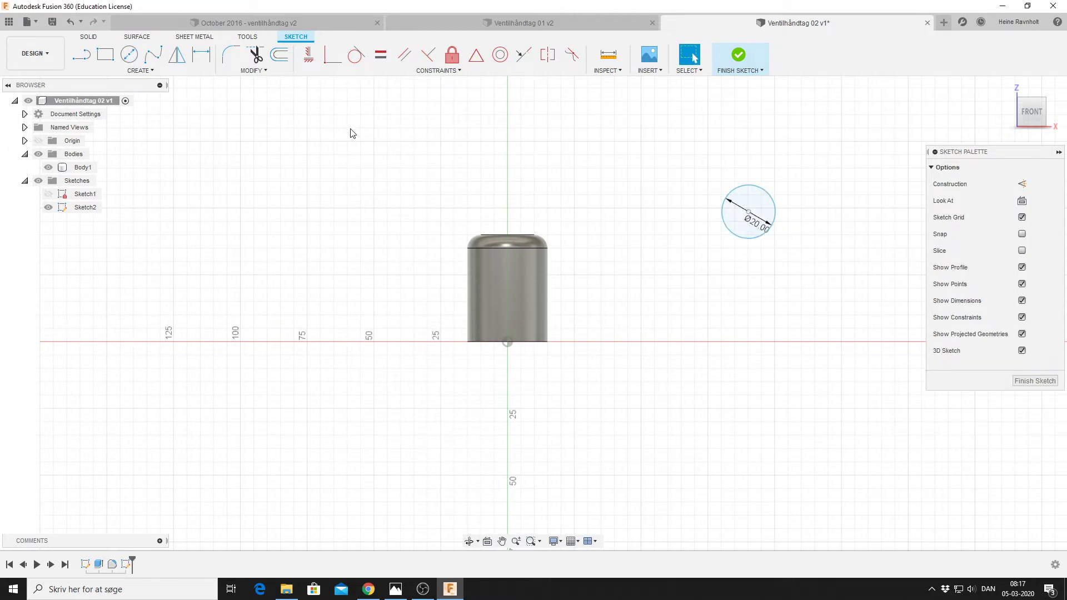
Step: Dimension the circle's centre 50 mm vertically above the origin
click(201, 54)
click(748, 229)
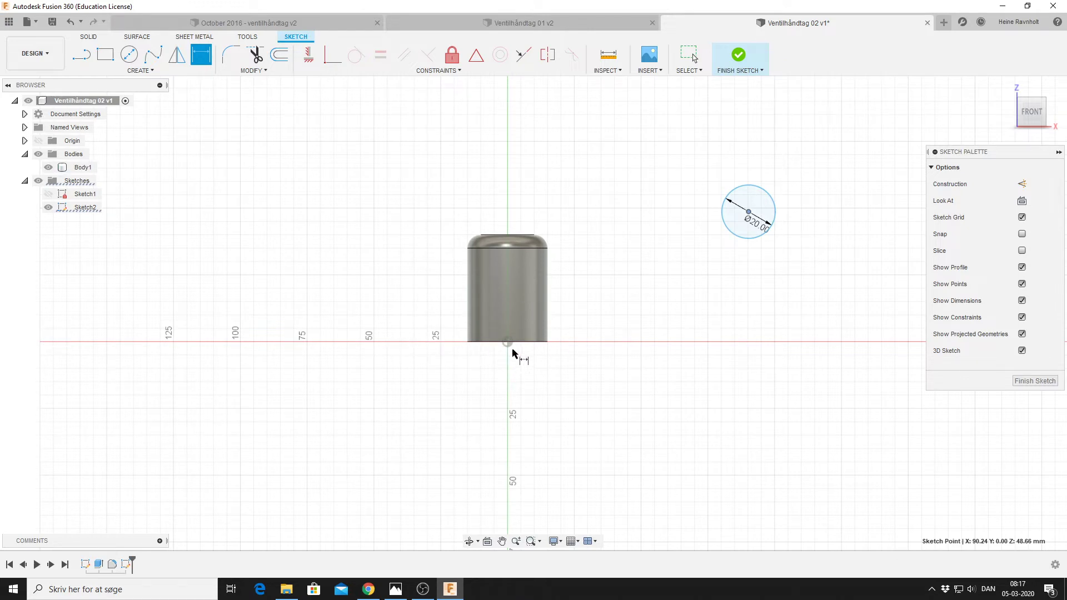
click(507, 342)
click(748, 211)
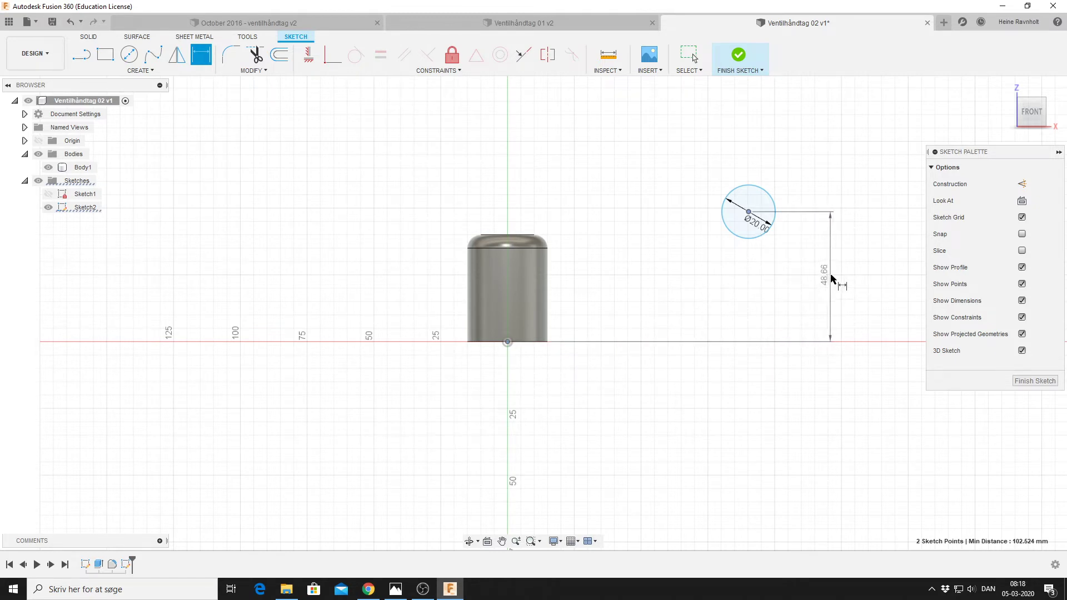
click(835, 275)
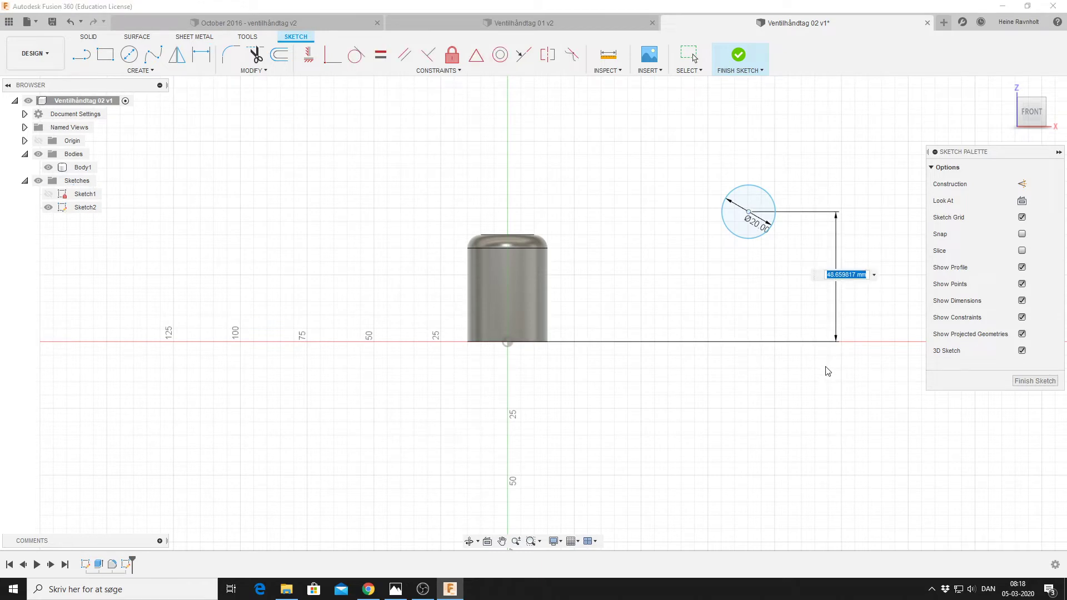
text(50)
key(Return)
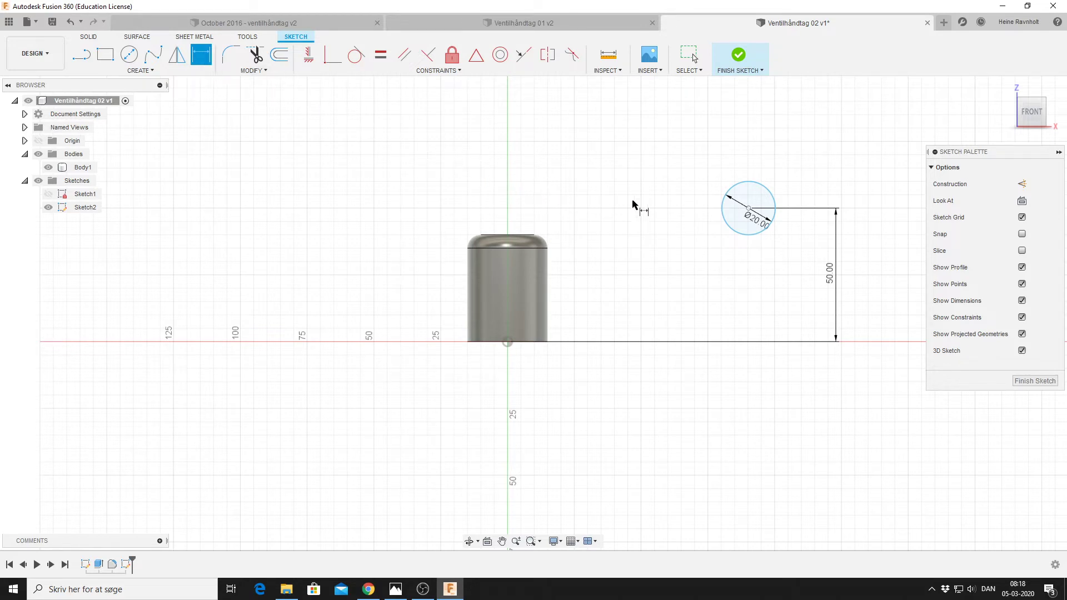
Step: Dimension the circle's centre 100 mm horizontally from the hub axis
click(748, 209)
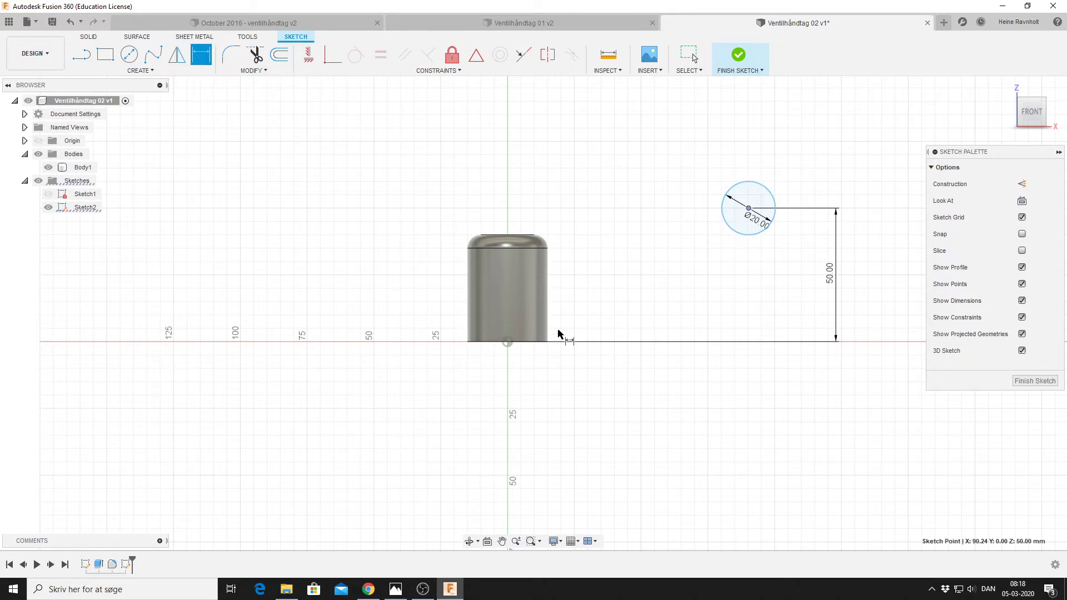
click(508, 342)
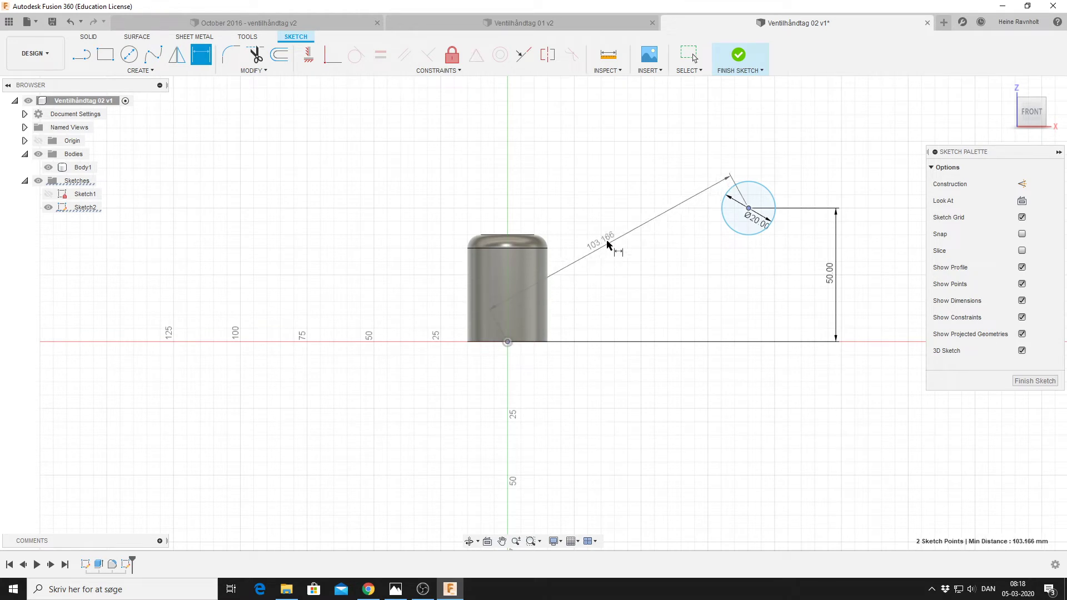
click(628, 161)
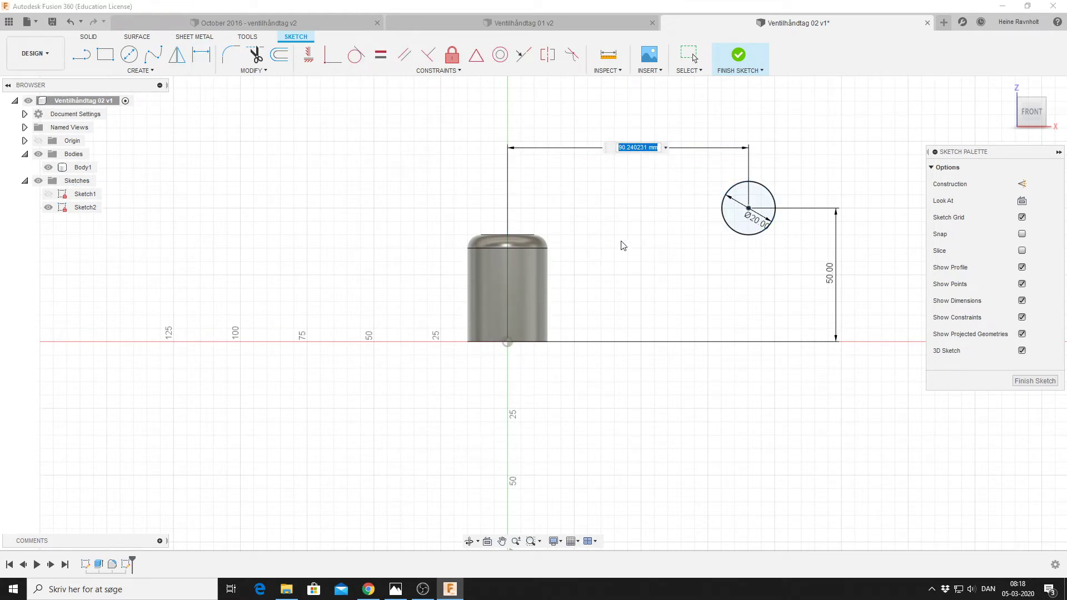
text(100)
key(Return)
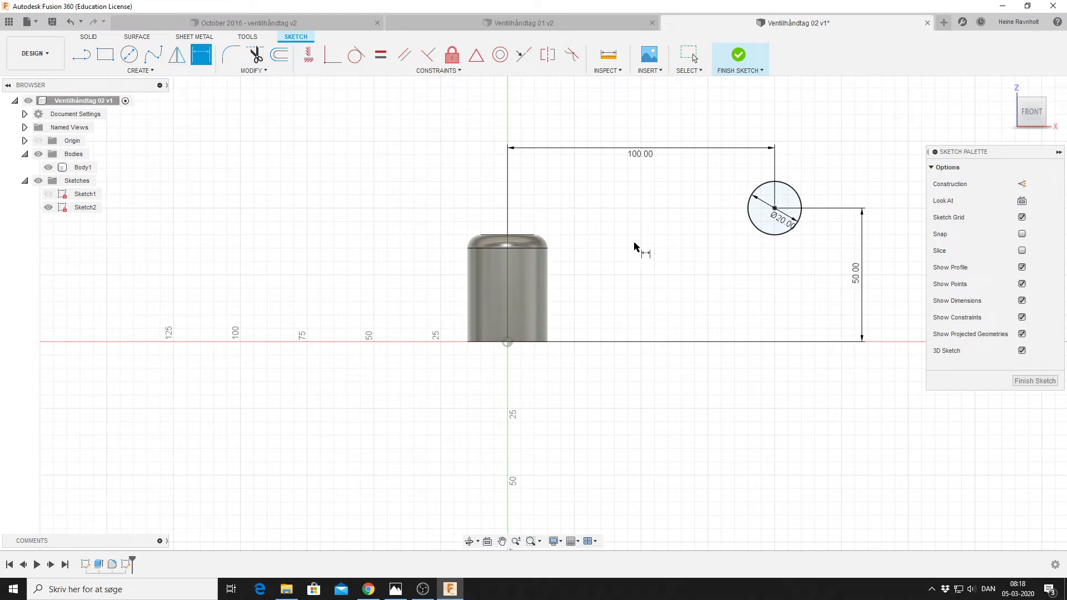
key(Escape)
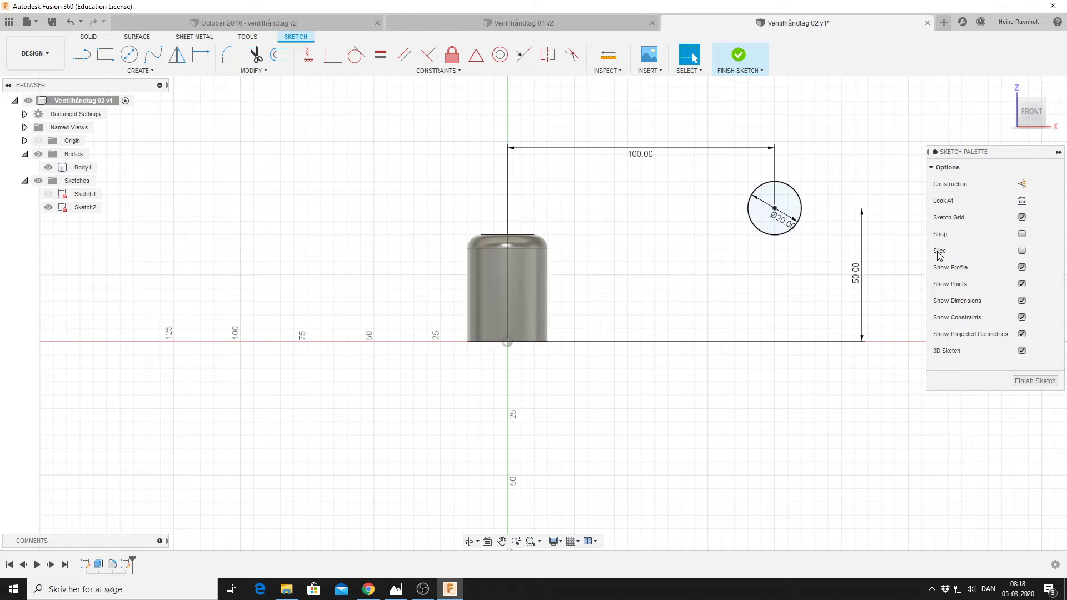
Step: Show the body cut away at the sketch plane and bring up the challenge drawing
click(1021, 250)
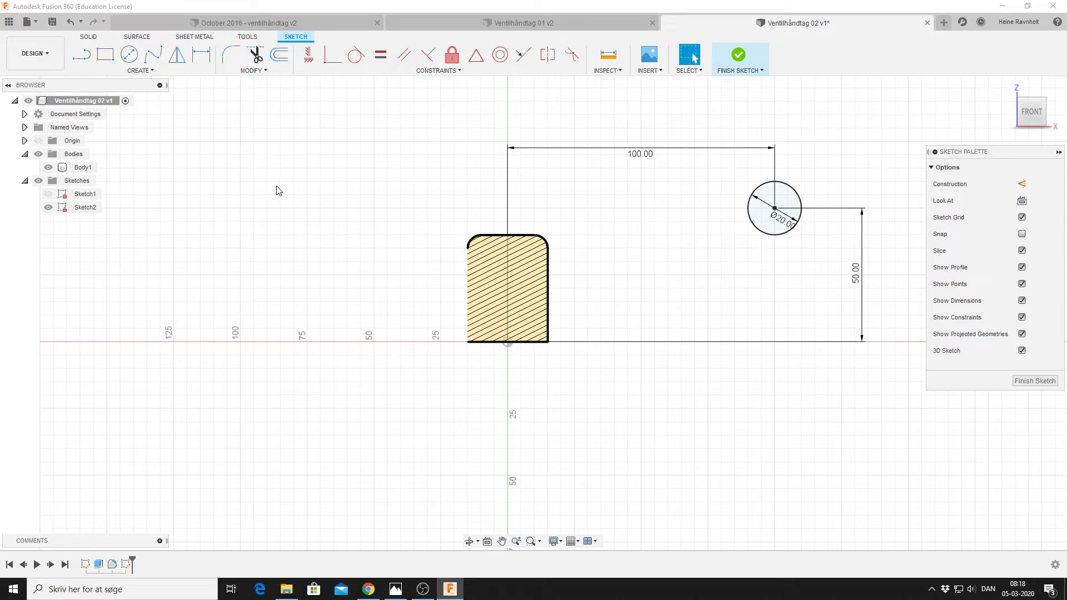
click(396, 589)
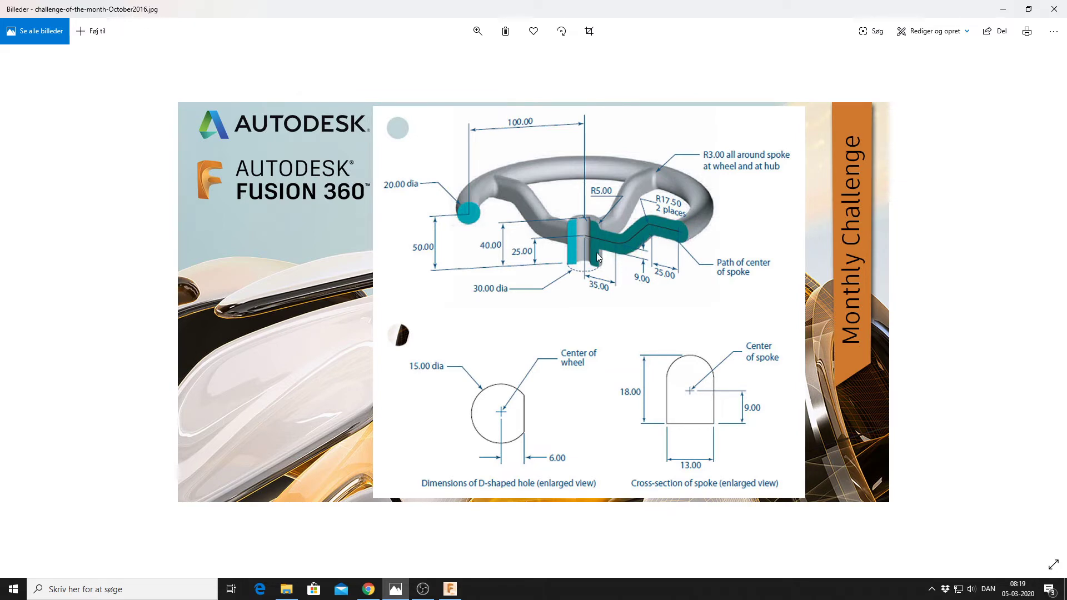
Step: Draw three lines from the ring circle's centre: left, angled down, then left into the hub
click(450, 589)
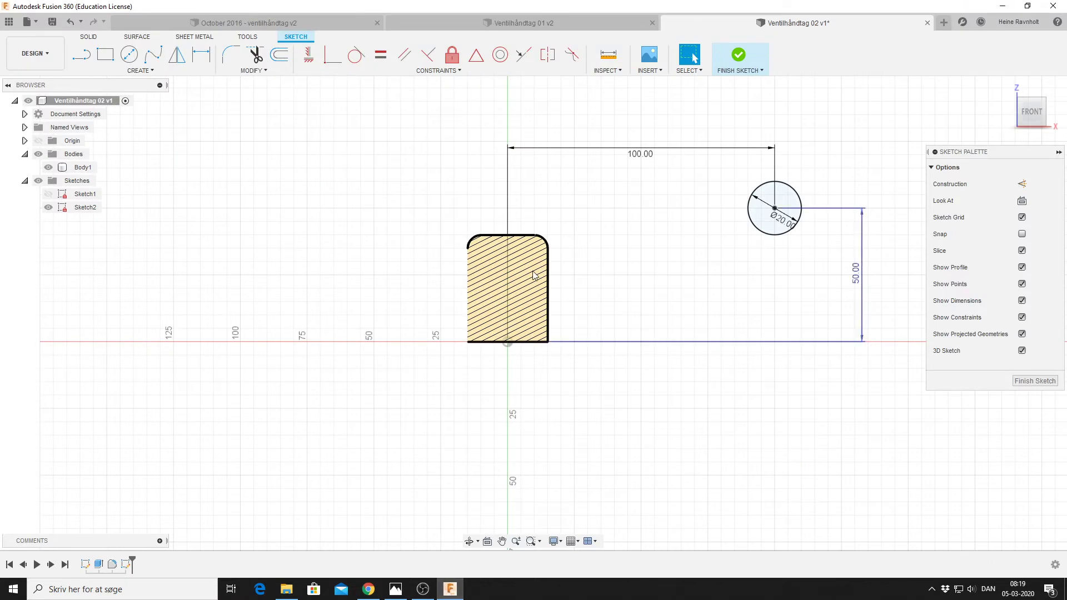
click(81, 54)
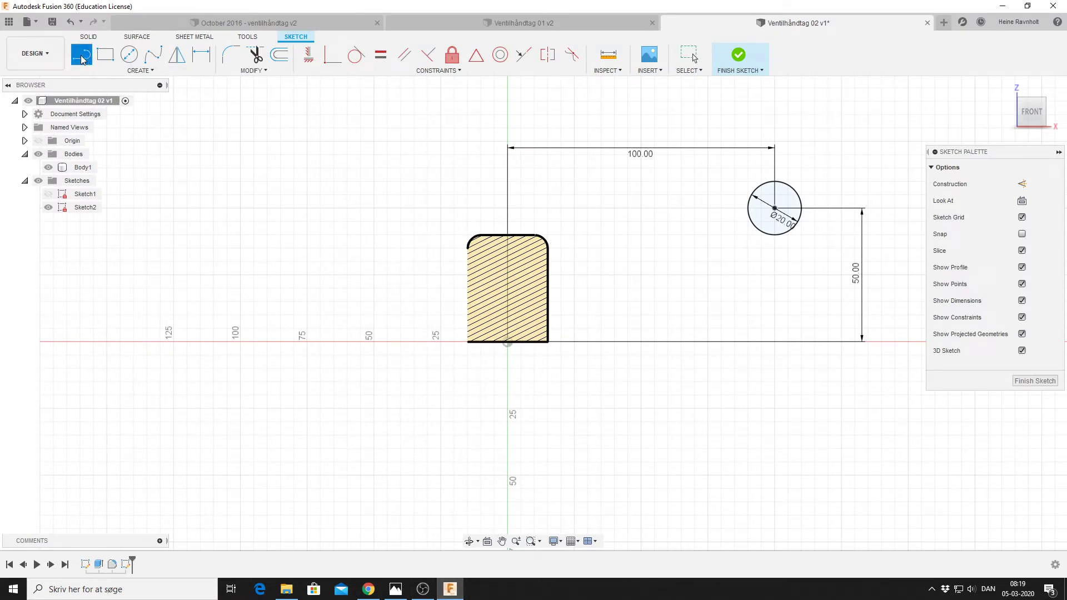
click(774, 208)
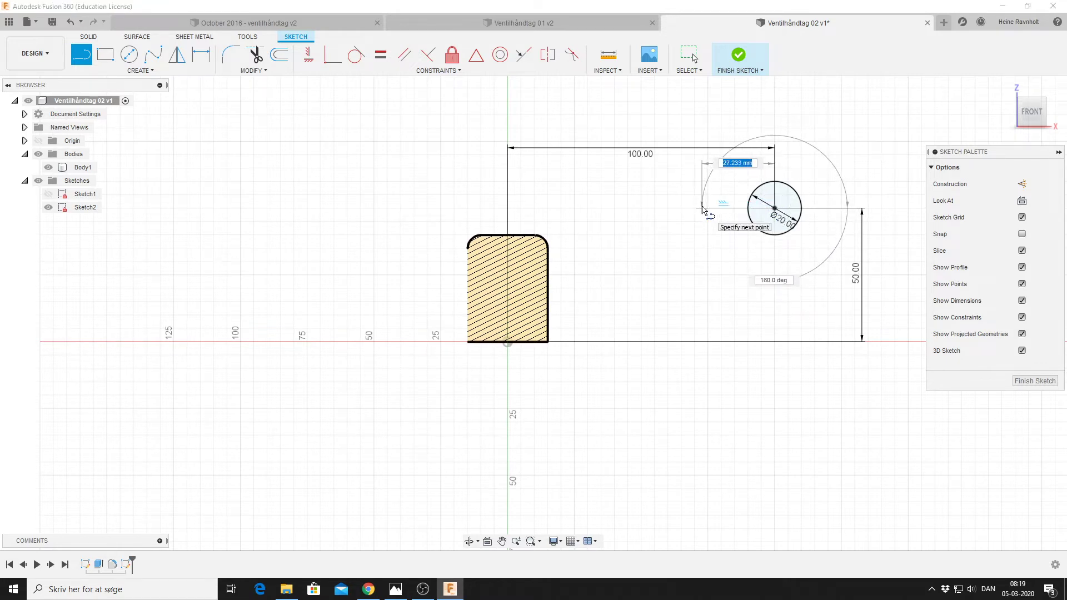
click(707, 208)
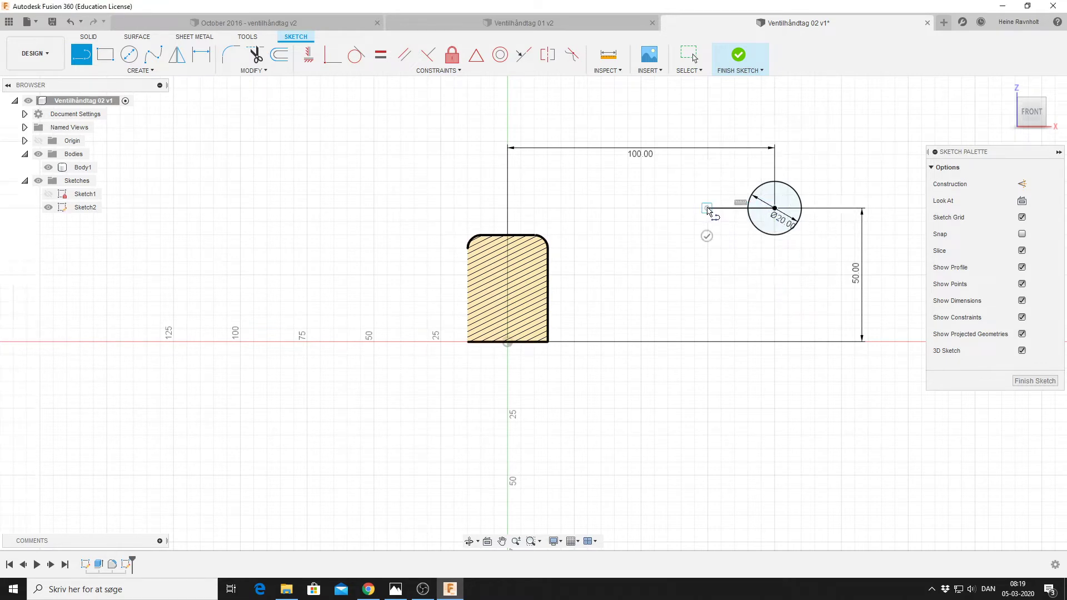
click(637, 278)
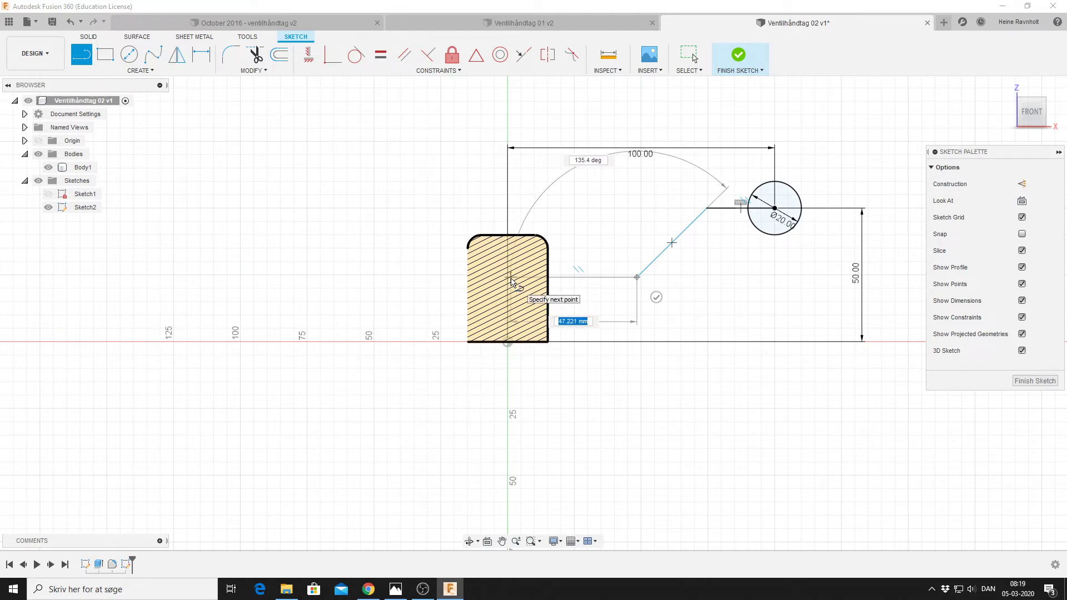
click(574, 277)
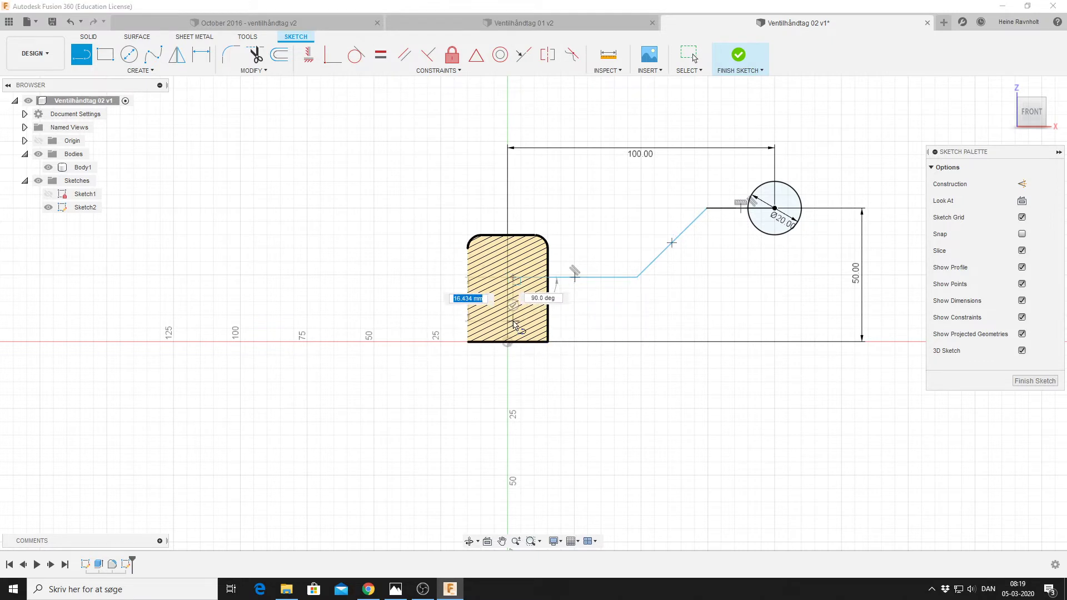
key(Escape)
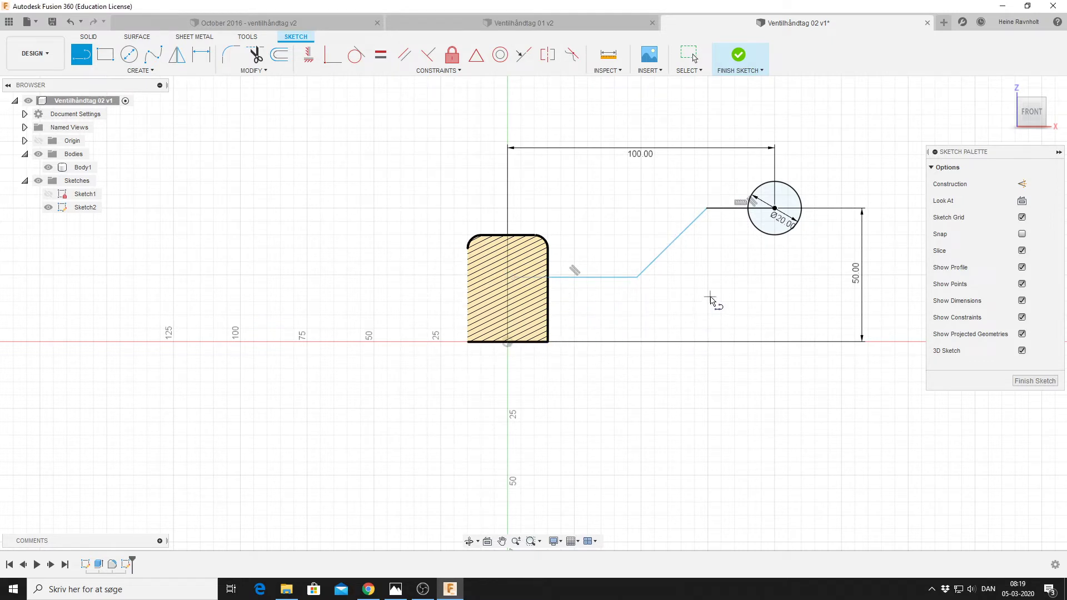
key(Escape)
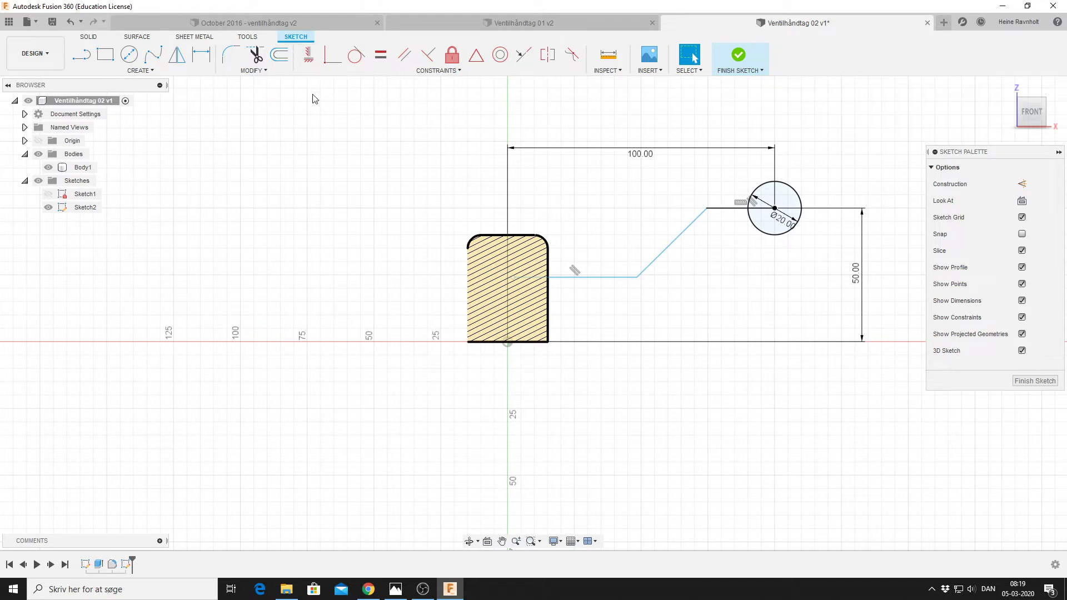
Step: Constrain the spoke path's inner end vertically in line with the origin, then view the drawing
click(310, 58)
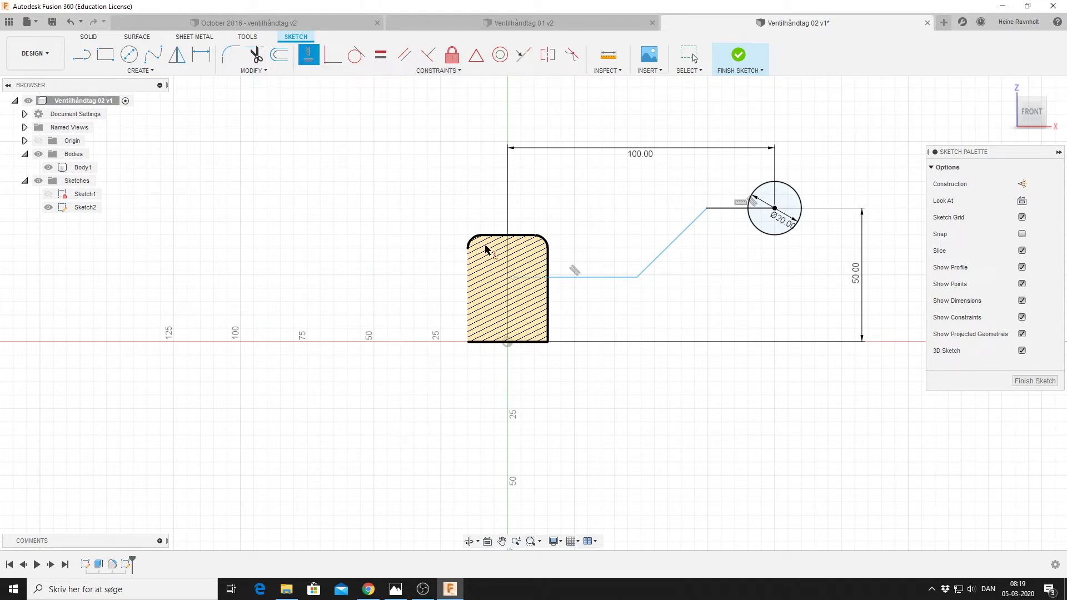
click(512, 277)
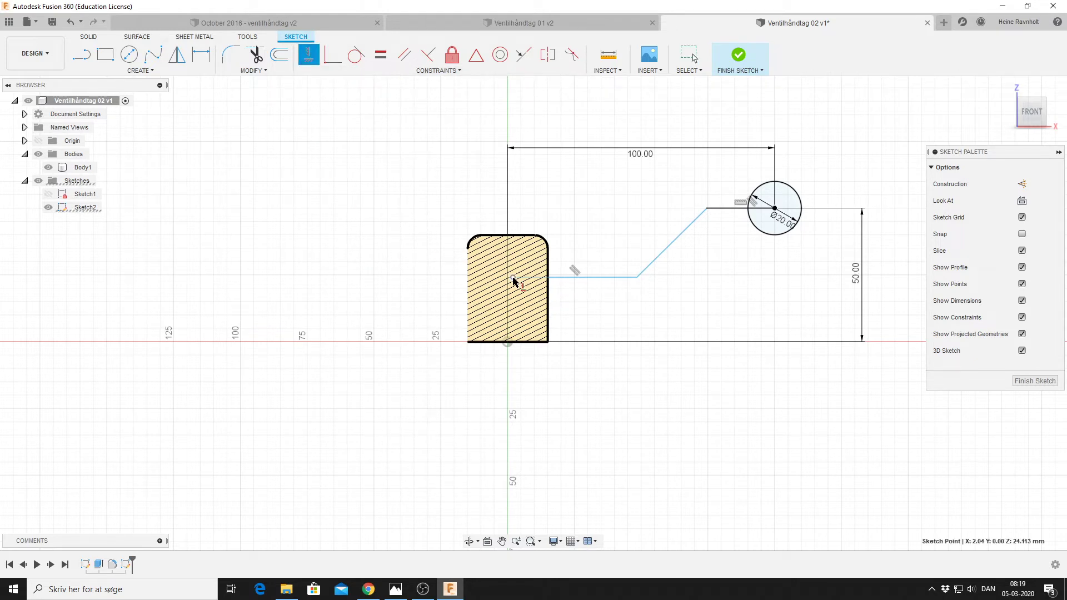
click(507, 342)
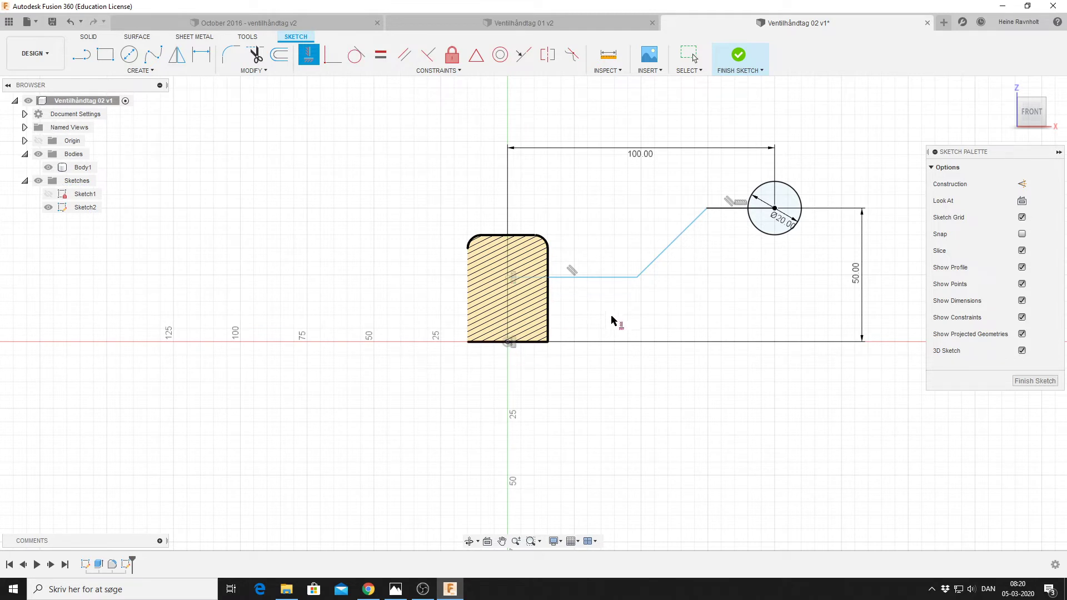
key(Escape)
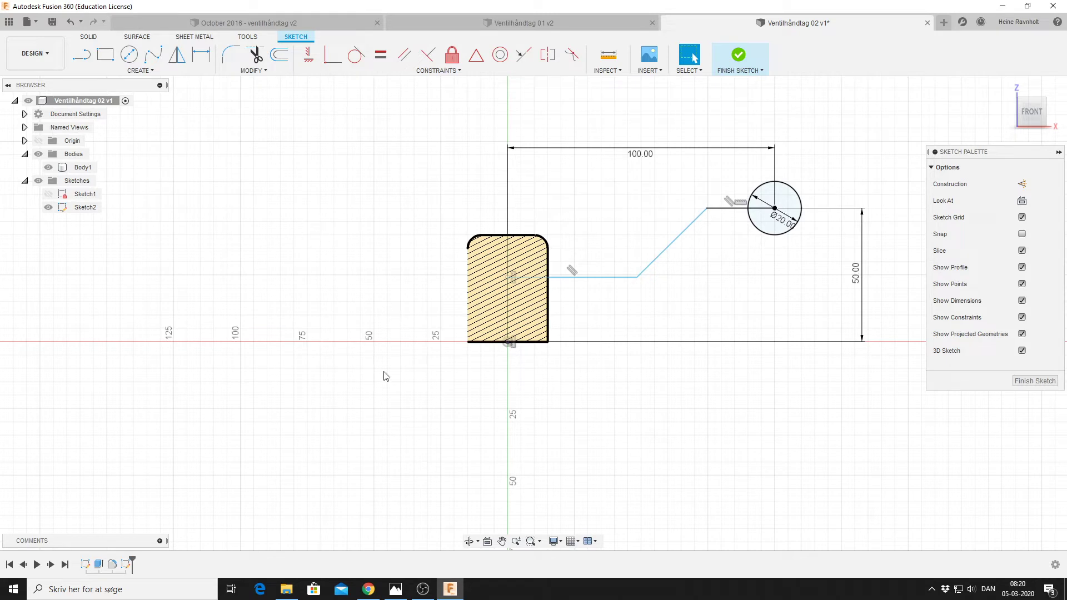
click(450, 589)
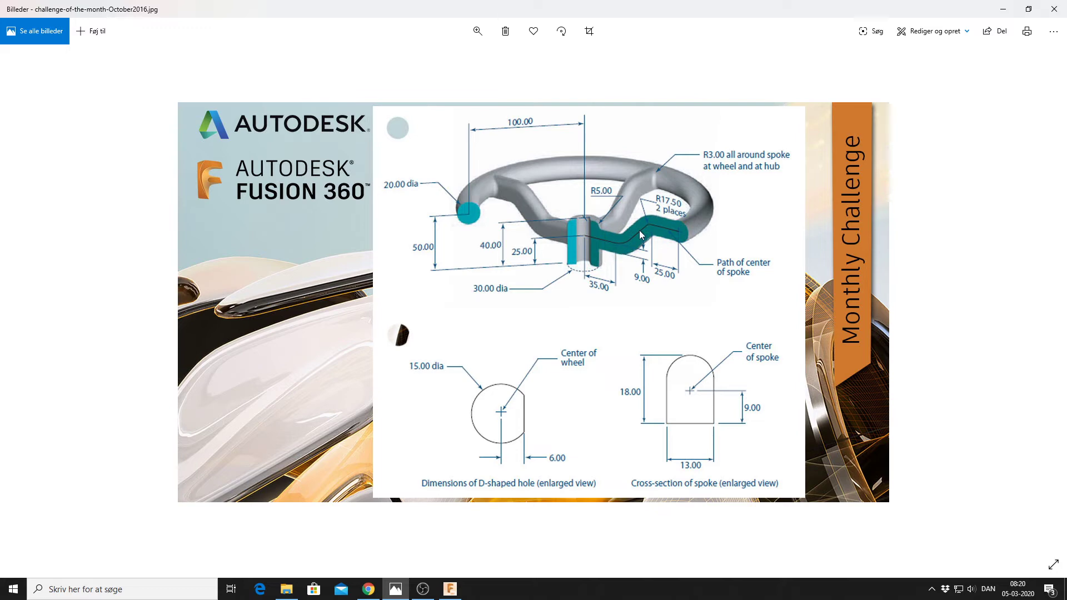
Step: Return from the challenge drawing to Sketch2 in Fusion 360
click(457, 590)
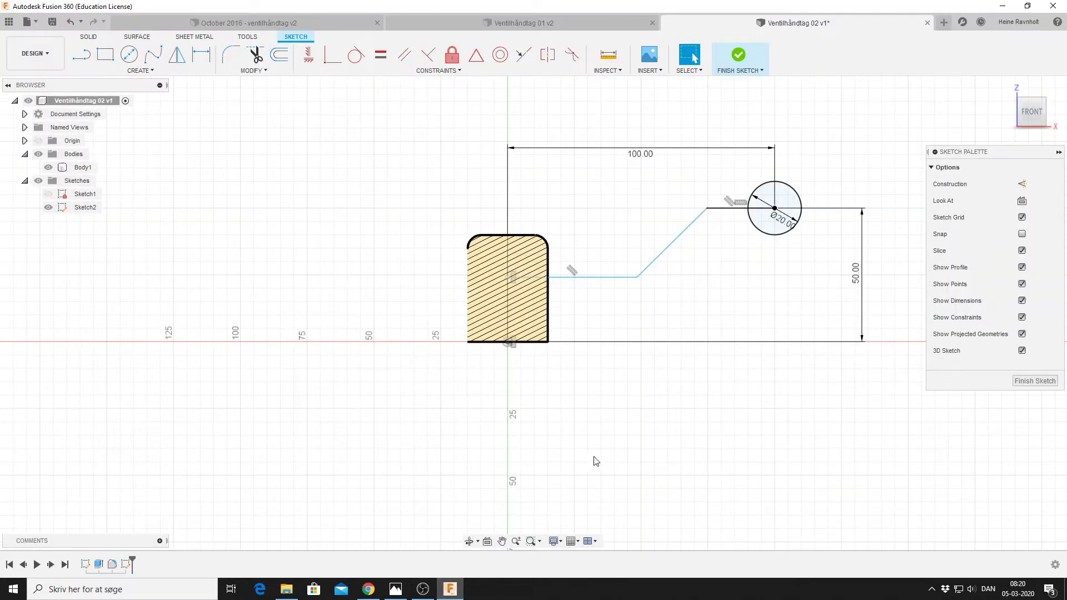
Step: Dimension the spoke path's inner end point 25 mm above the origin
key(d)
click(507, 277)
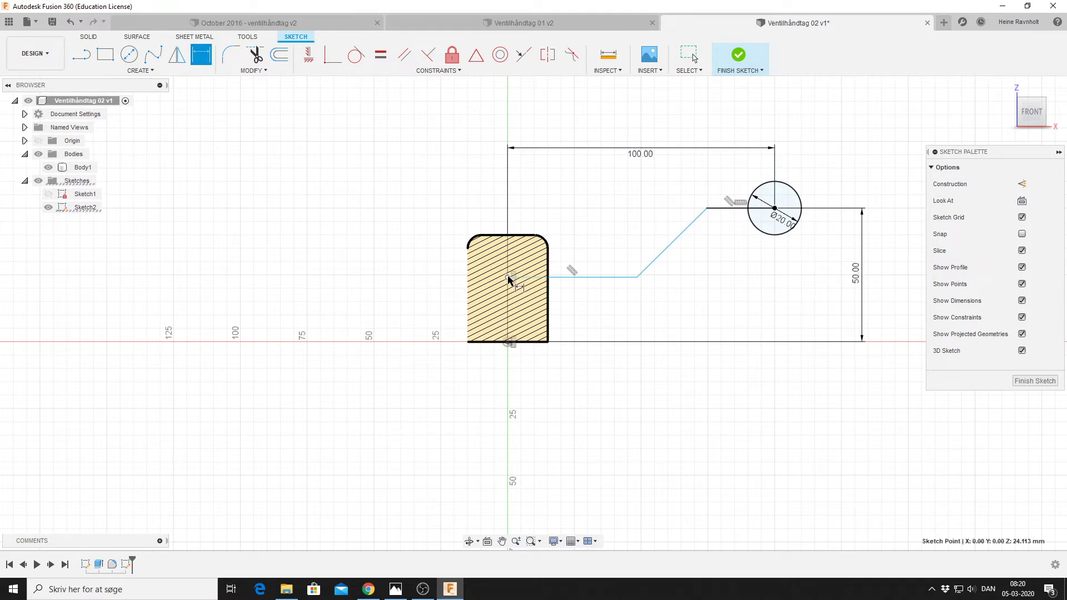
click(508, 342)
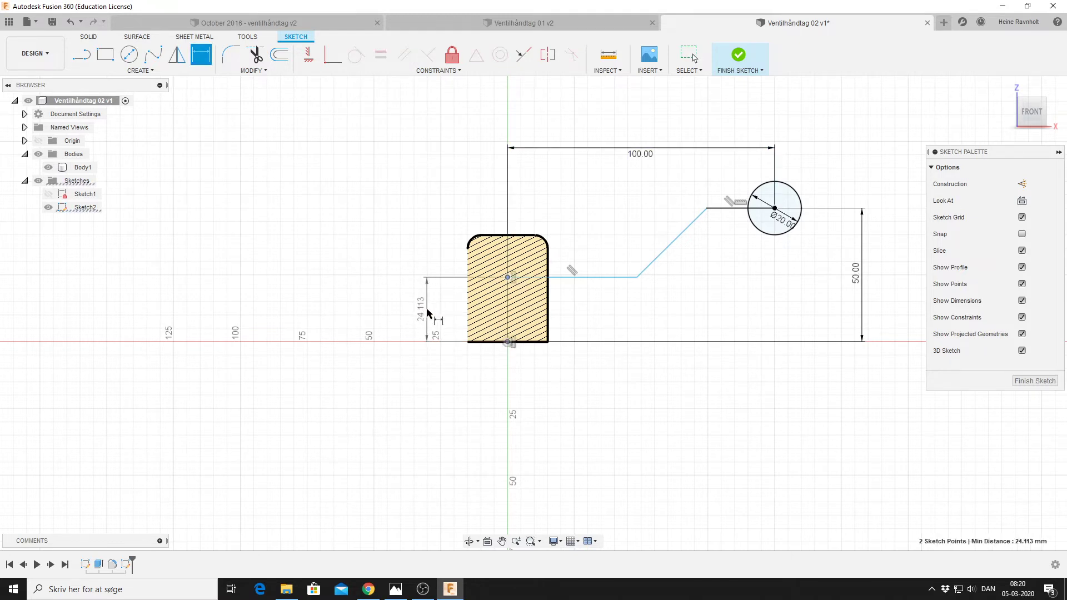
click(426, 307)
text(25)
key(Return)
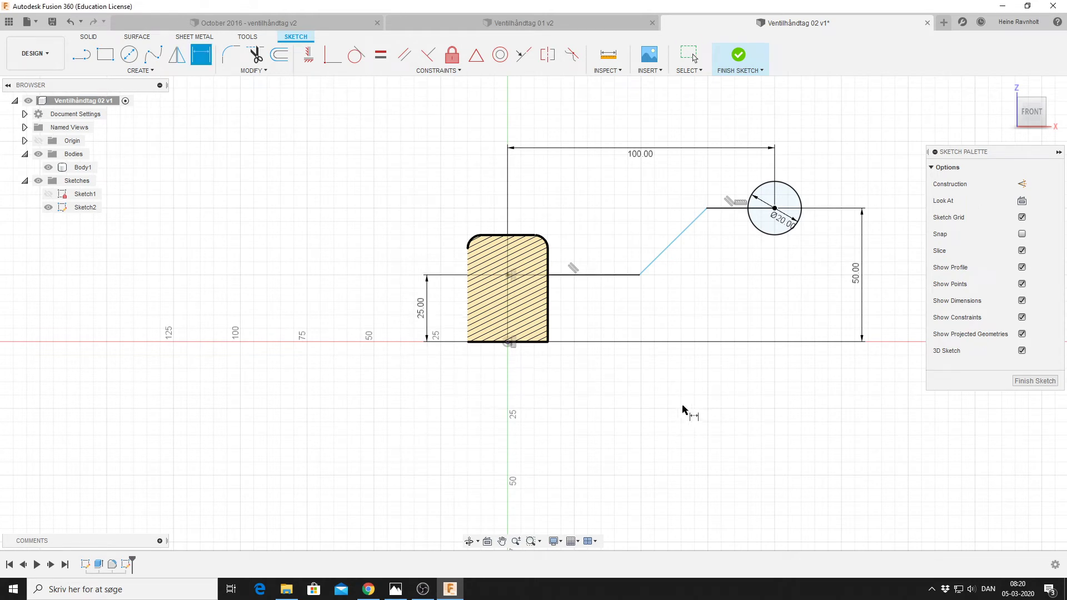
click(235, 56)
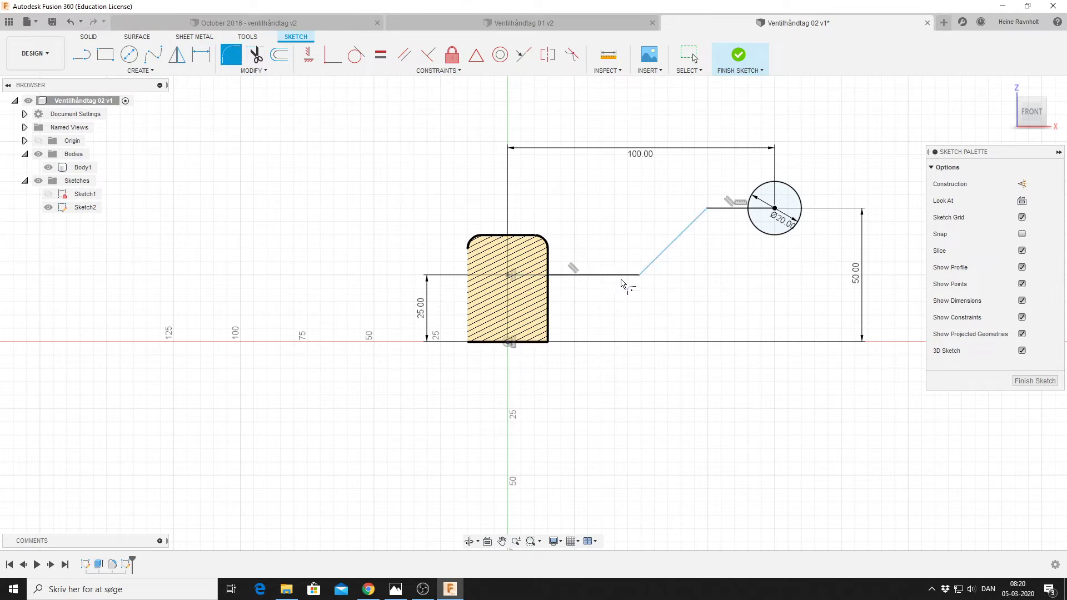
Step: Round the spoke path's lower and upper bends with R17.5 fillets, then view the challenge drawing
click(616, 276)
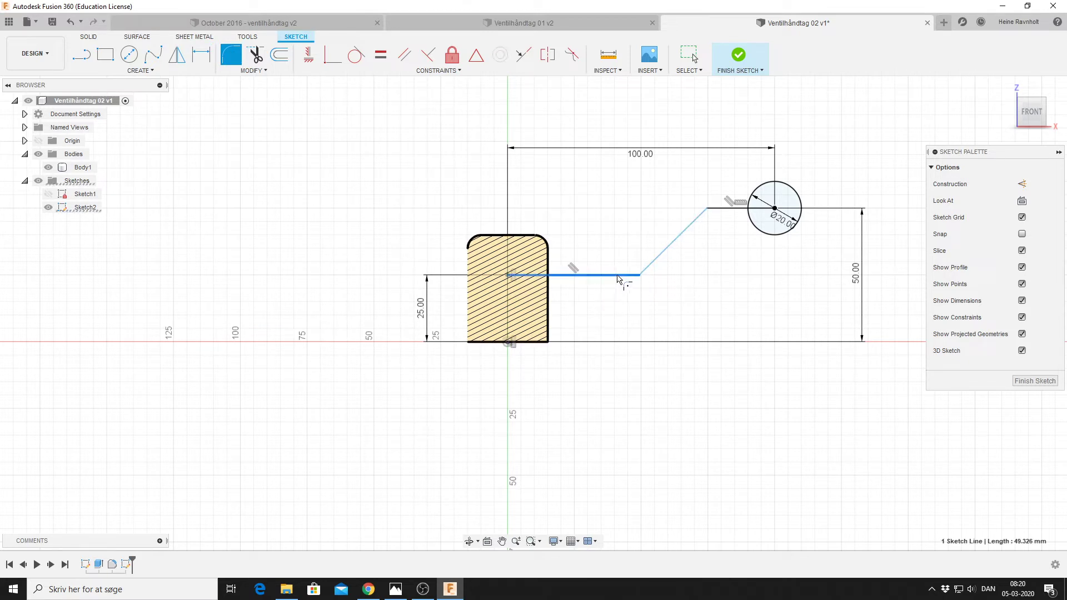
click(656, 261)
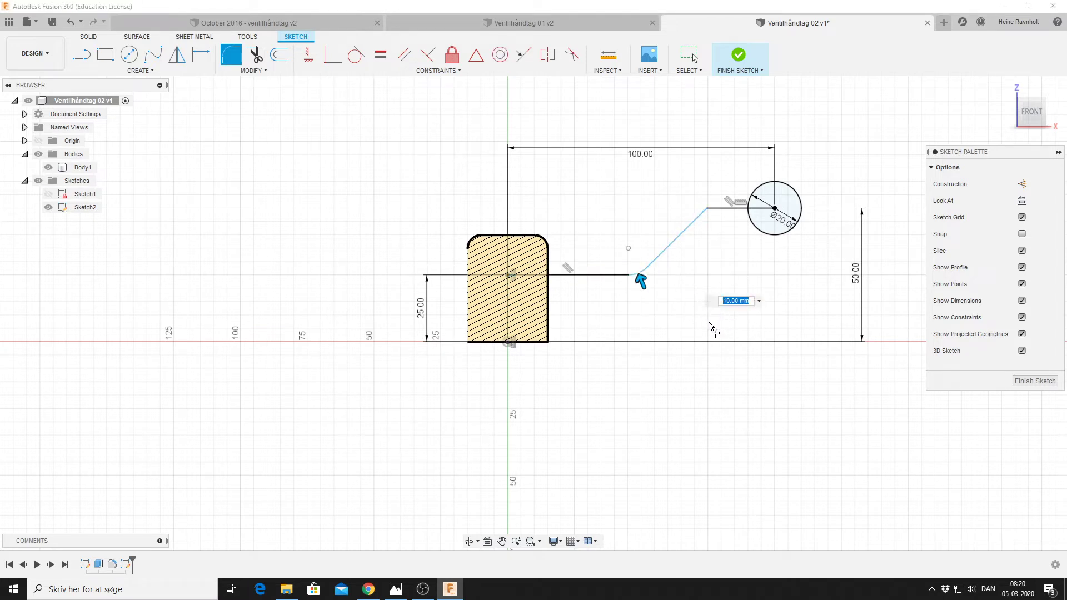
text(17,5)
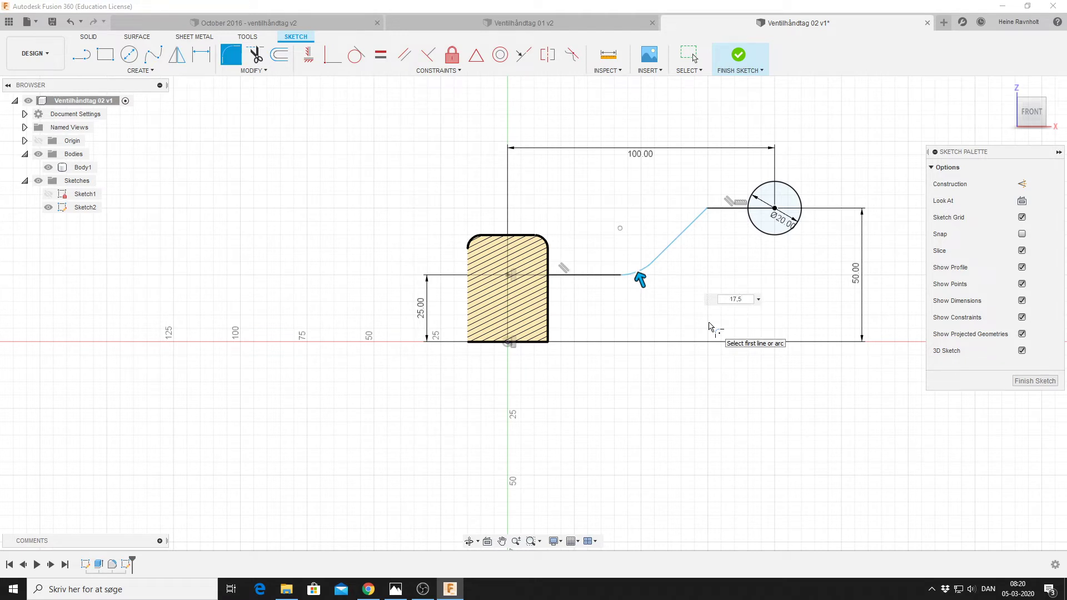
key(Return)
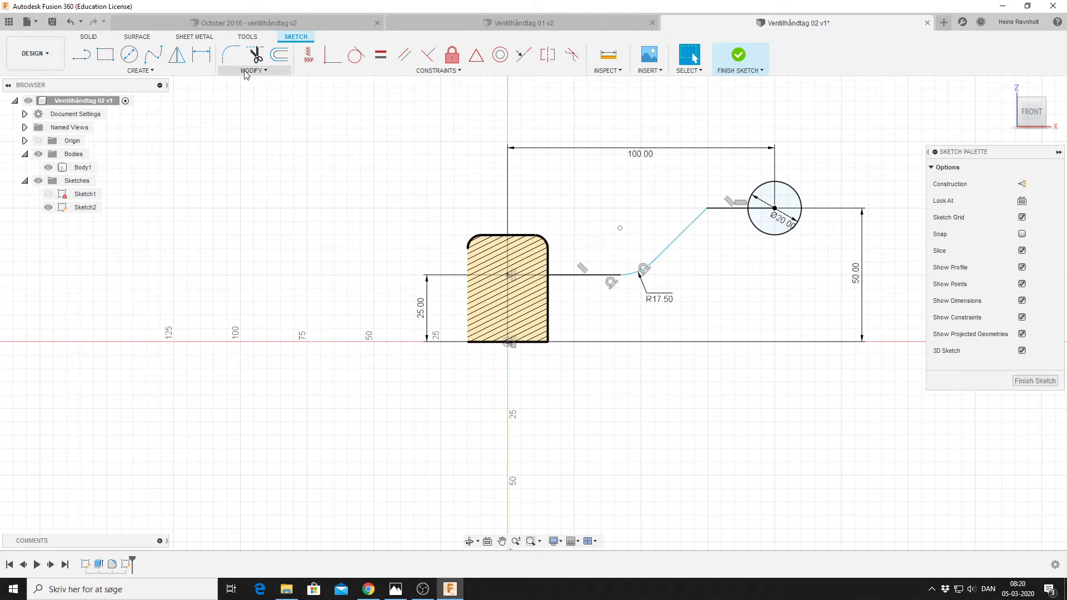
click(231, 54)
click(682, 232)
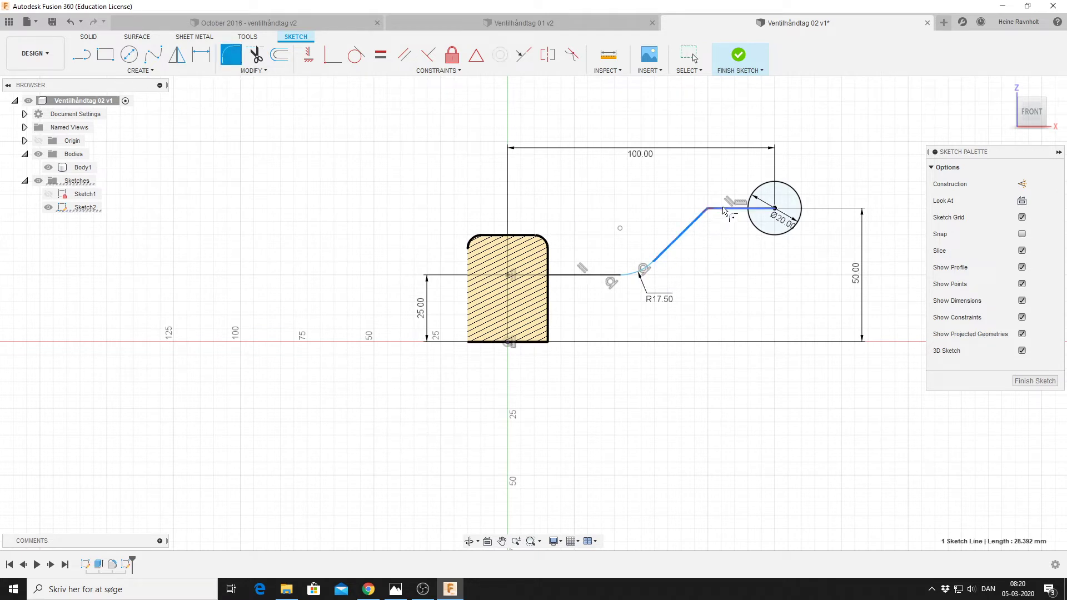
click(725, 209)
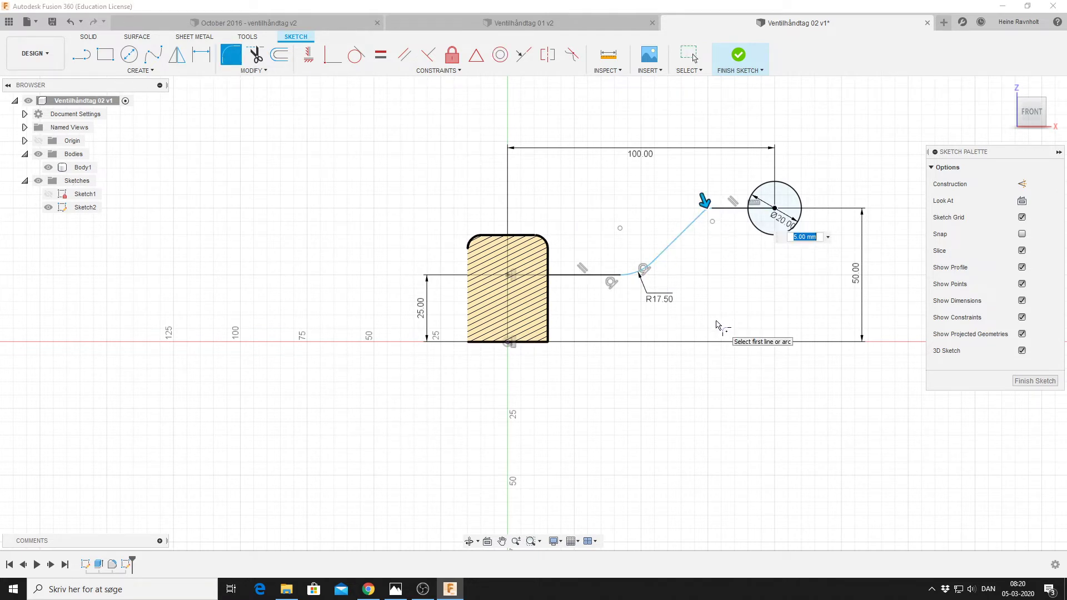
text(17,5)
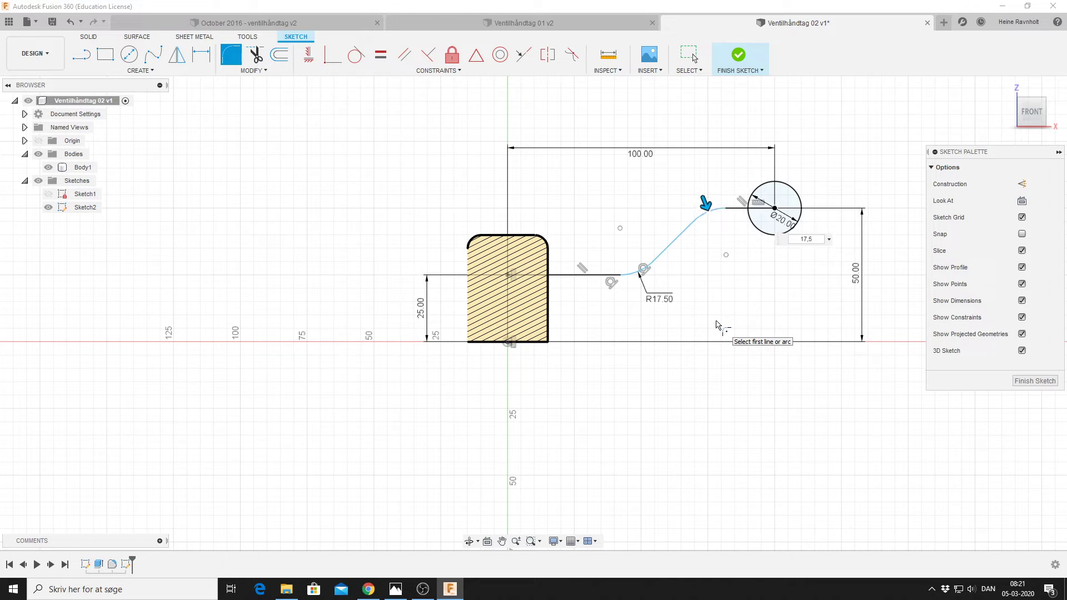
key(Return)
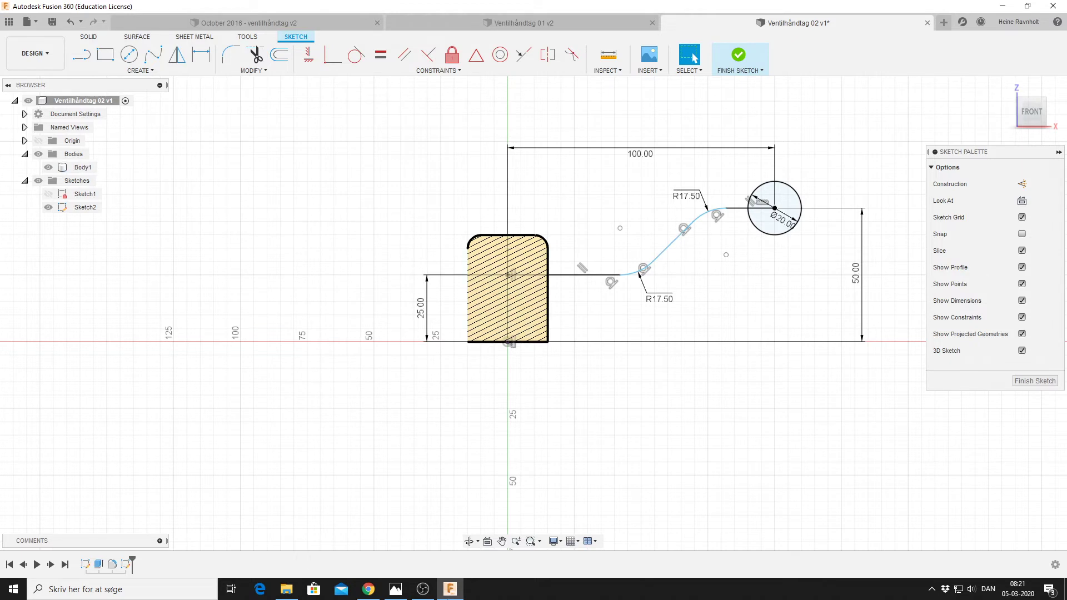
click(450, 589)
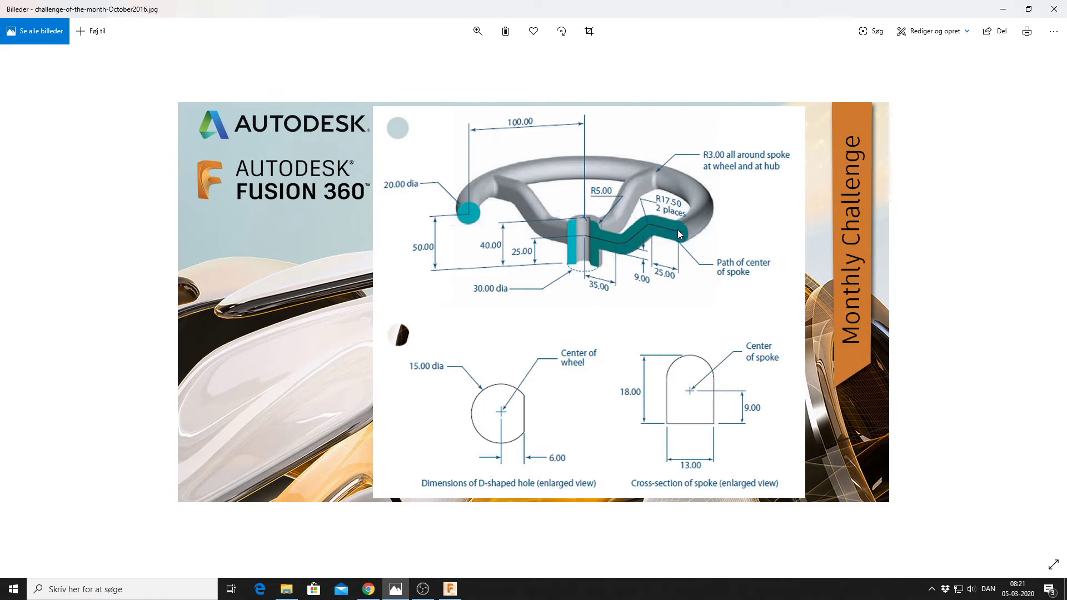
Step: After reviewing the challenge drawing in Photos, switch back to Fusion 360's Sketch2 spoke path
click(450, 589)
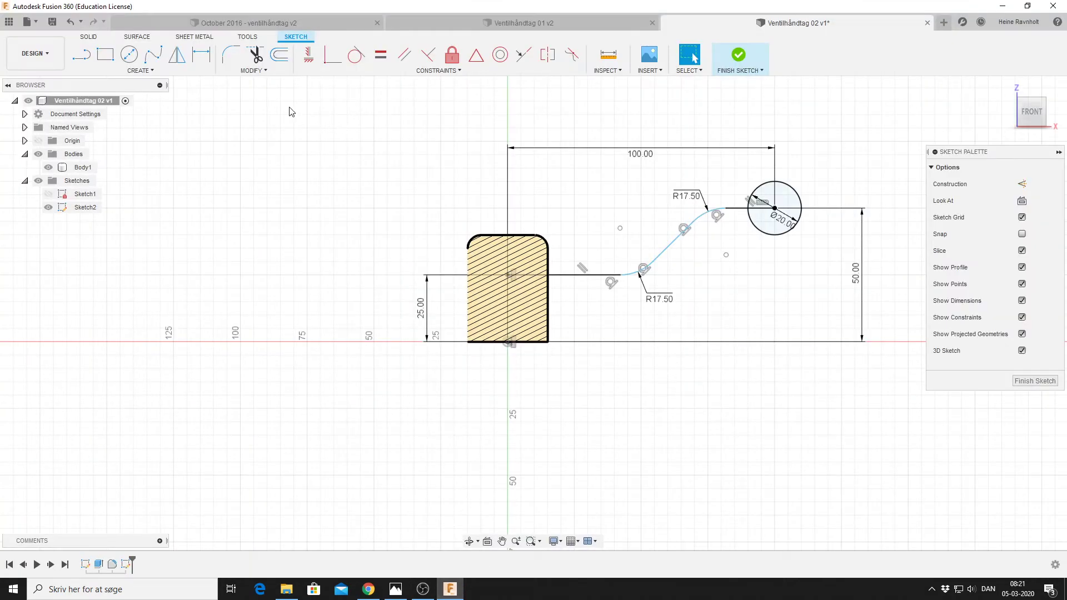
Step: Dimension the spoke path's lower straight run to 35 mm and its run into the ring to 25 mm
click(207, 54)
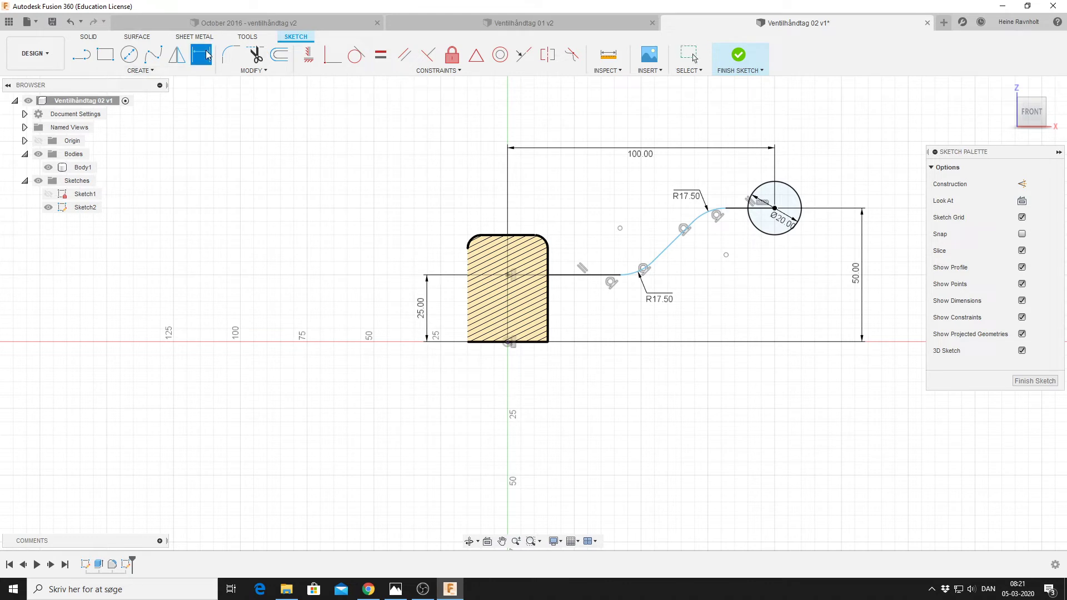
click(587, 277)
click(588, 307)
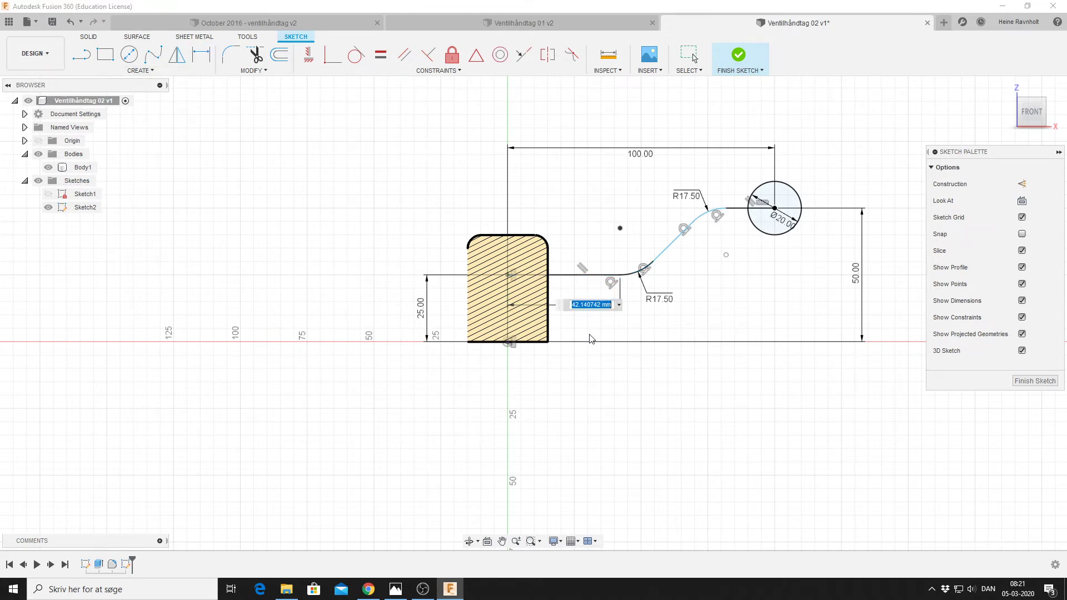
text(35)
key(Return)
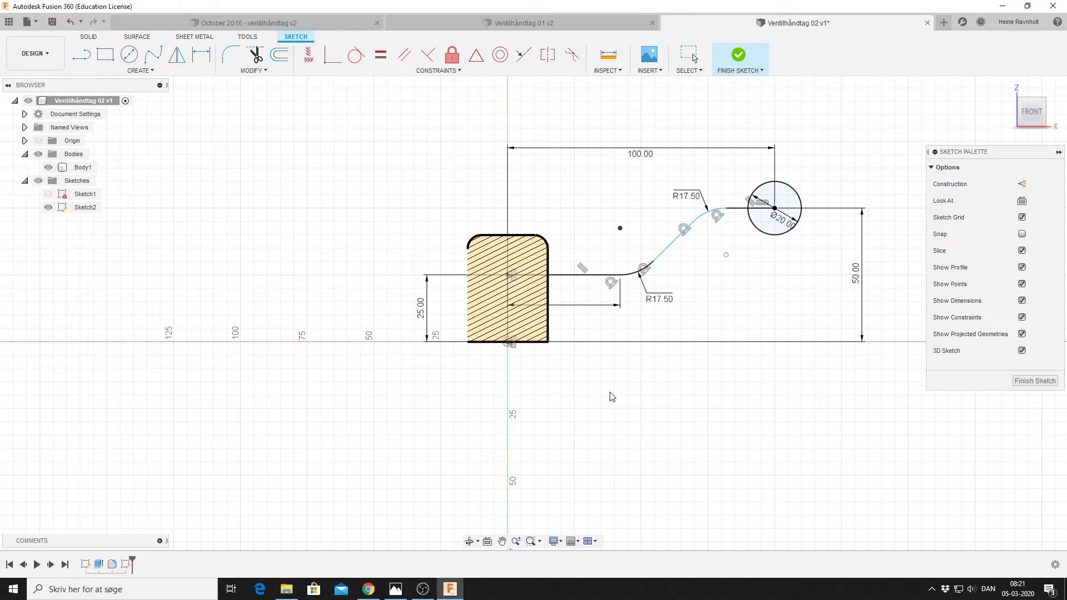
click(745, 208)
click(744, 266)
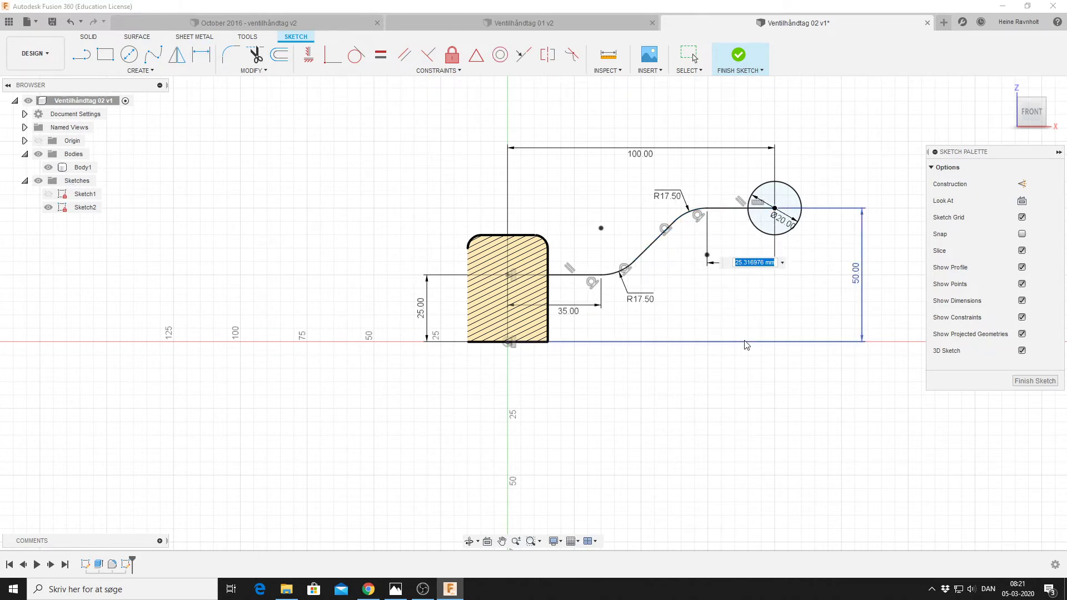
text(25)
key(Return)
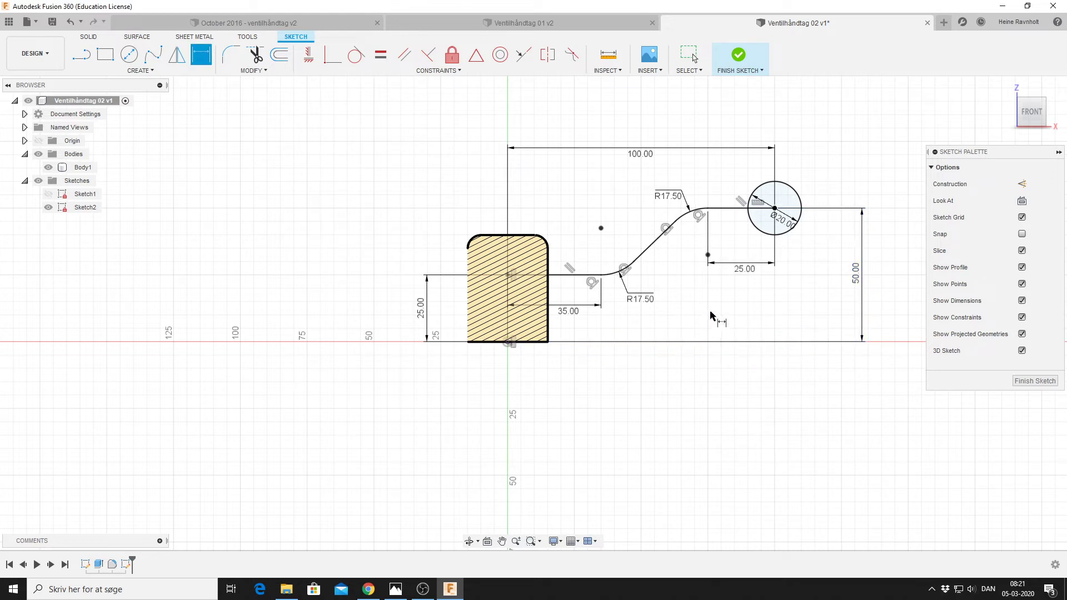
key(Escape)
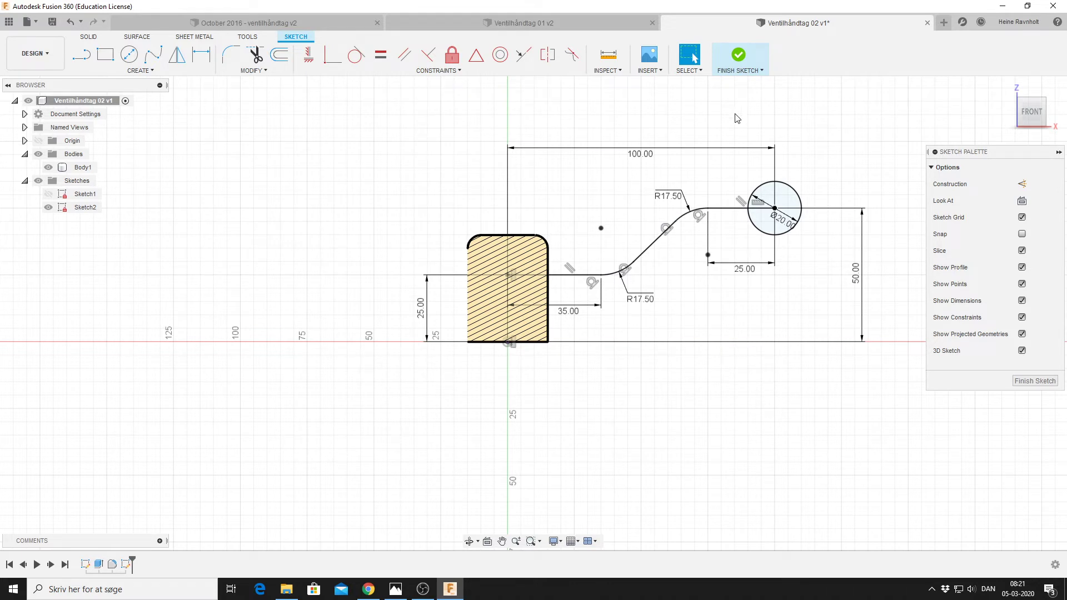
Step: Finish Sketch2 and revolve the Ø20 circle 360° about the hub cylinder into the rim body
click(739, 57)
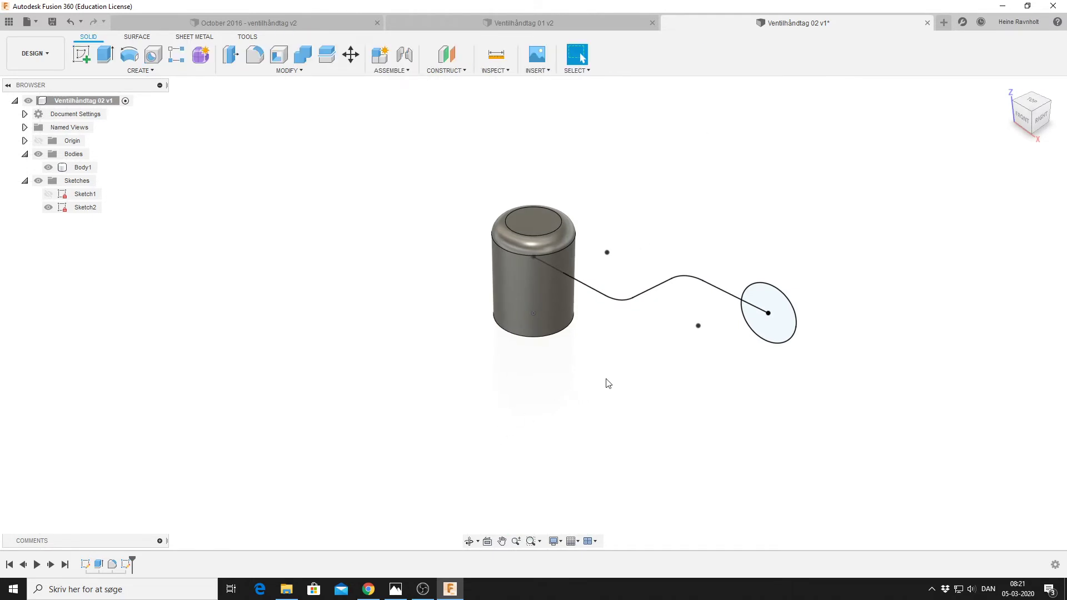
scroll(608, 384, down, 3)
scroll(633, 389, up, 1)
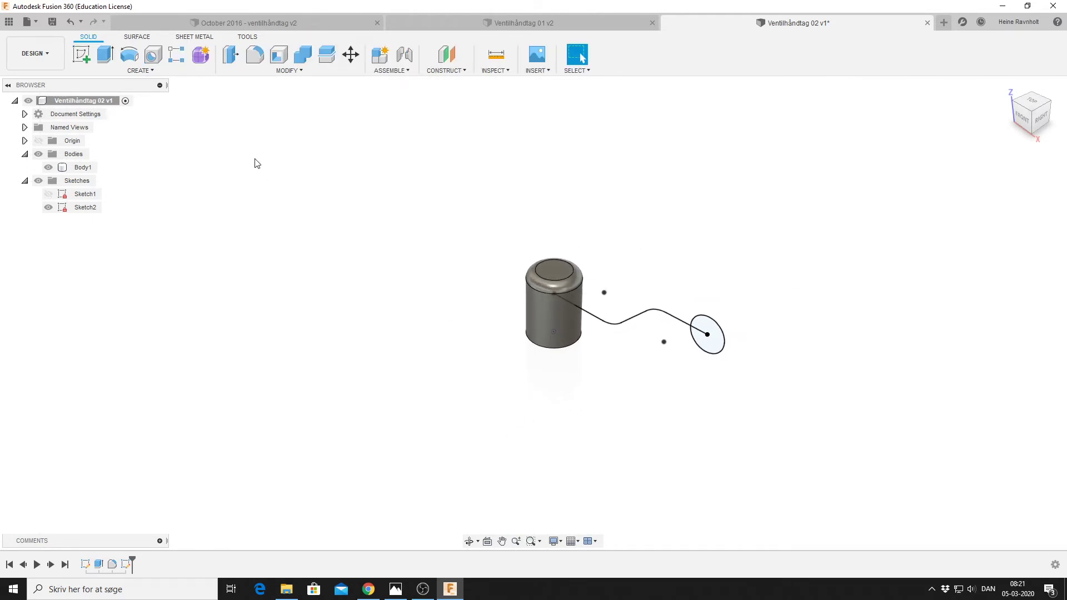
click(134, 60)
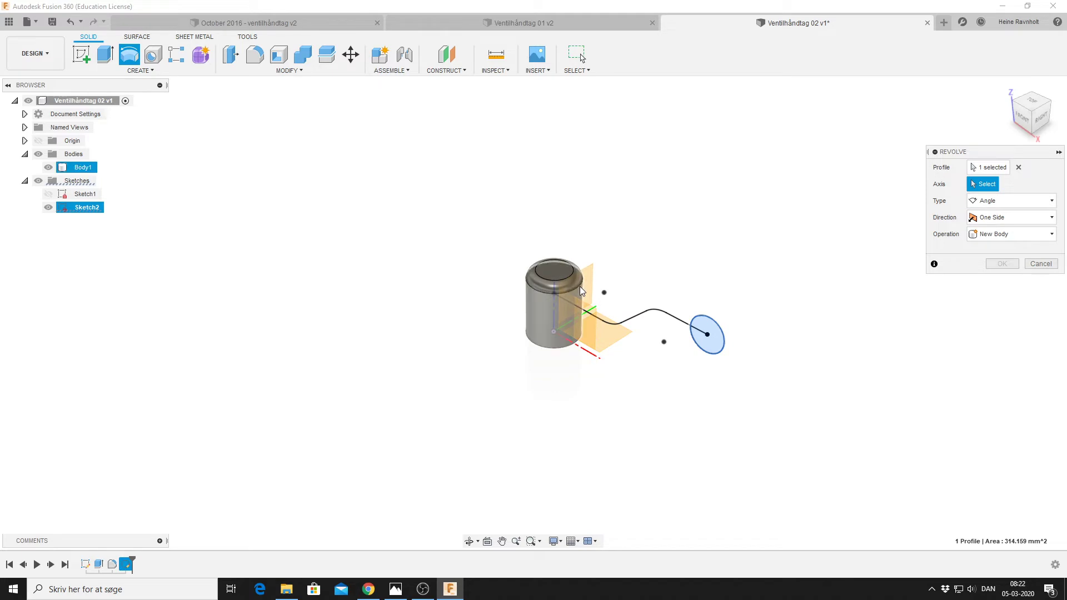
click(534, 321)
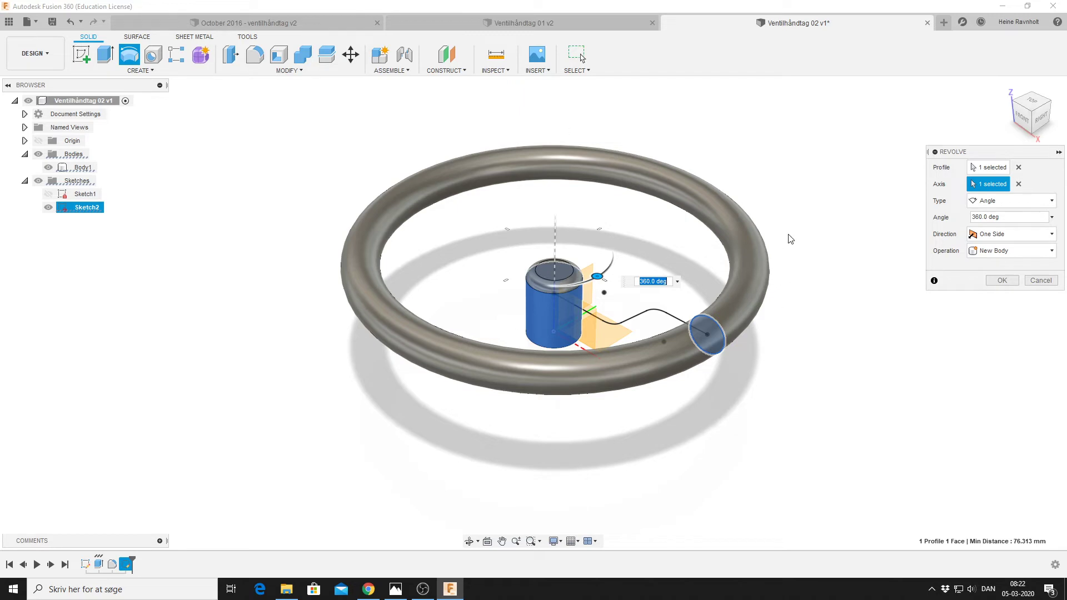
click(1002, 280)
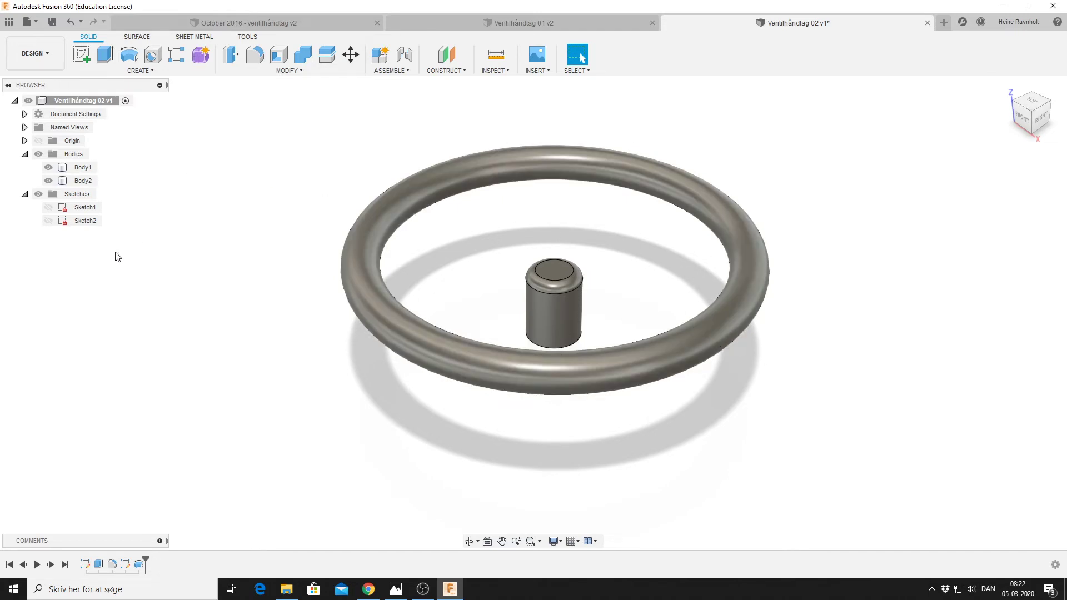
Step: In the Browser, show Sketch2 and hide the hub body Body1
click(48, 221)
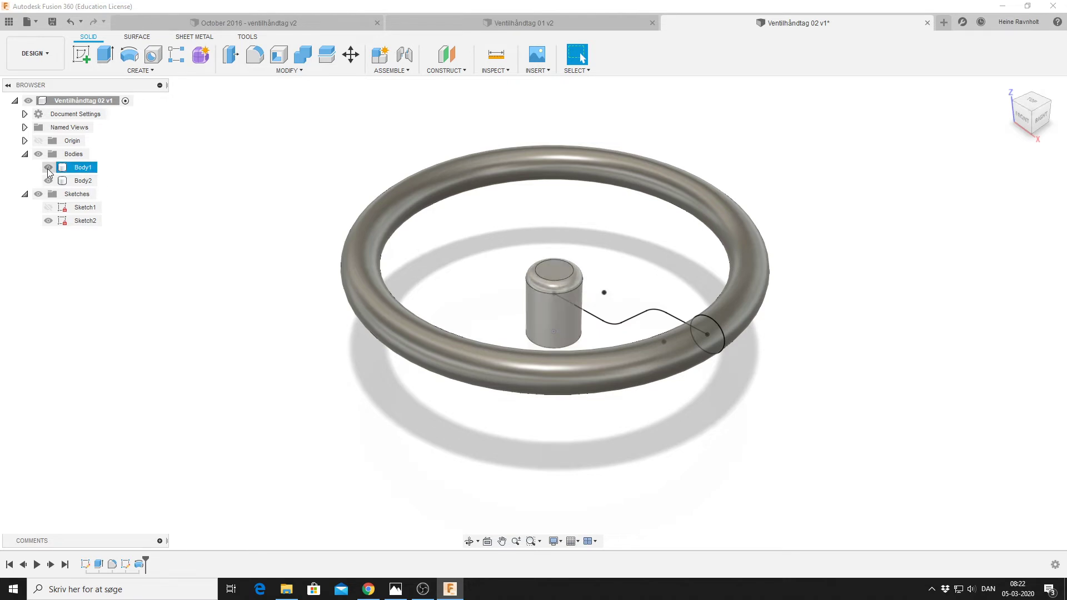
click(48, 168)
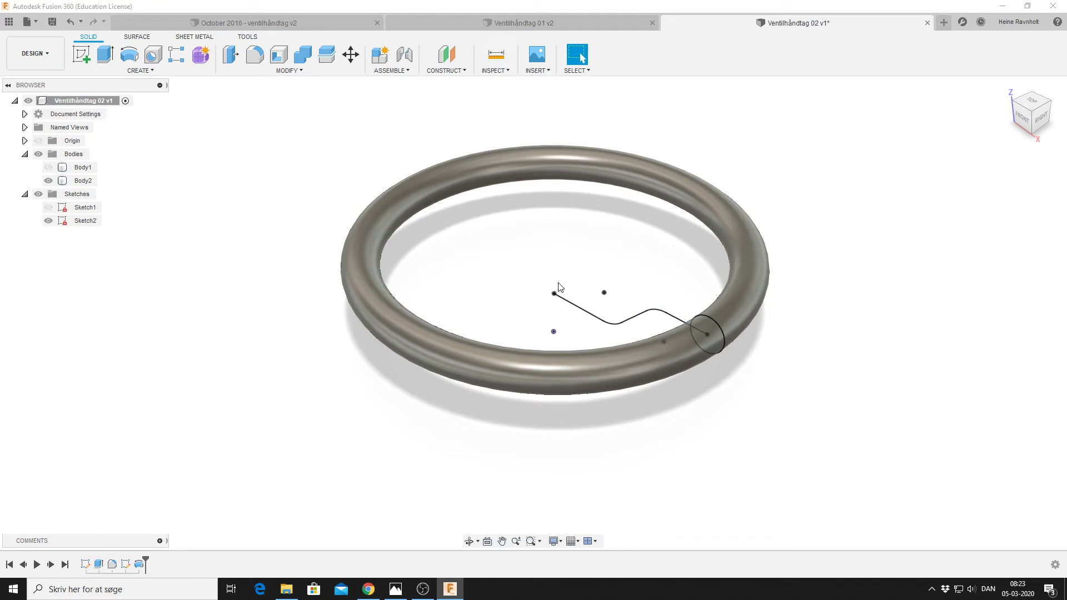
Step: Create a Plane Along Path on the spoke path at its hub end, distance 1.00
click(449, 71)
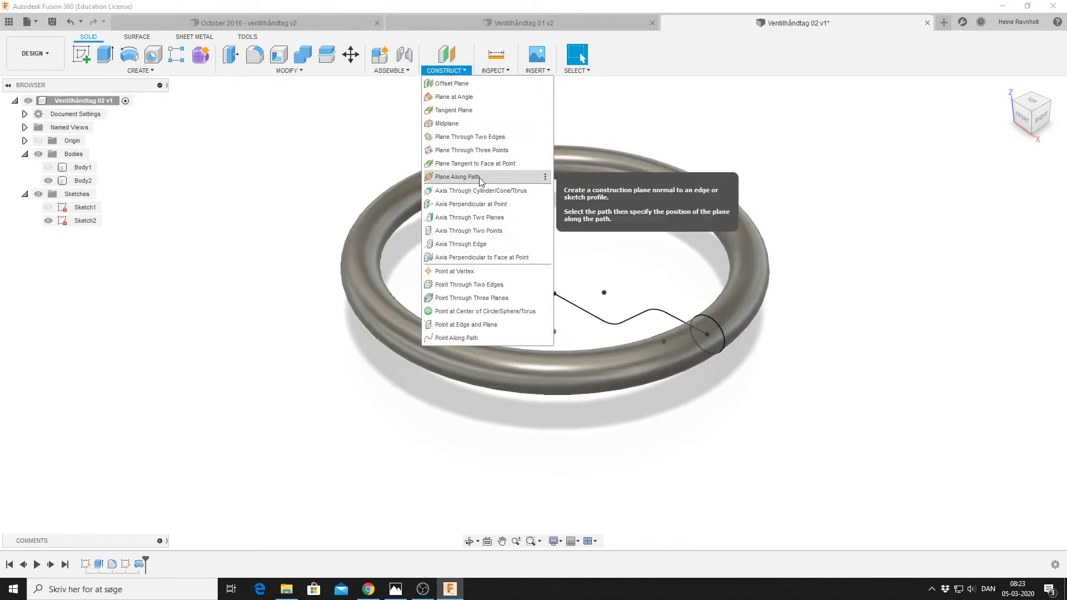
click(481, 181)
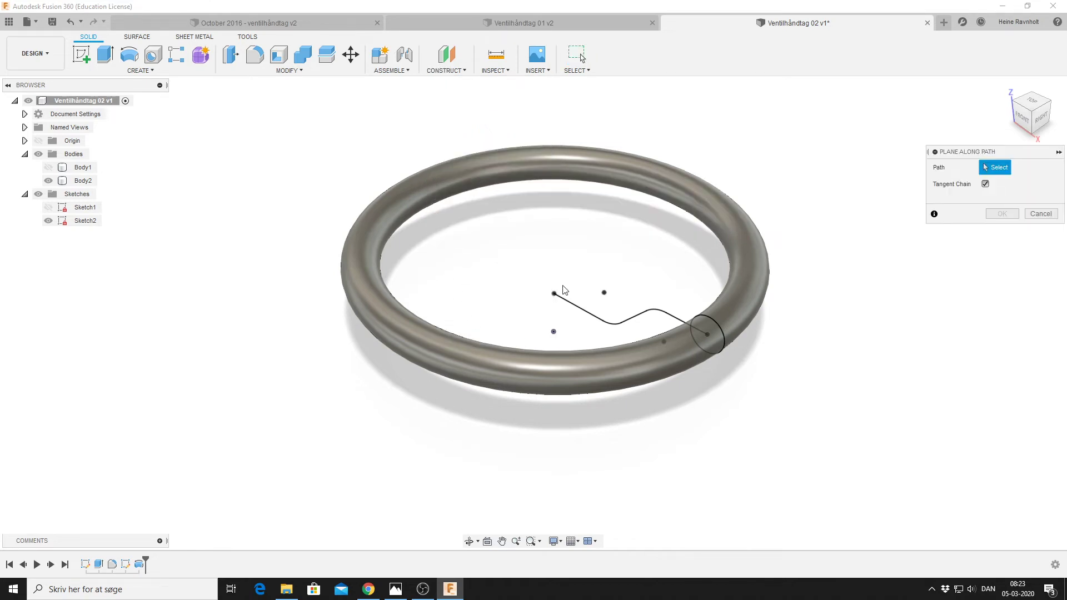
click(591, 312)
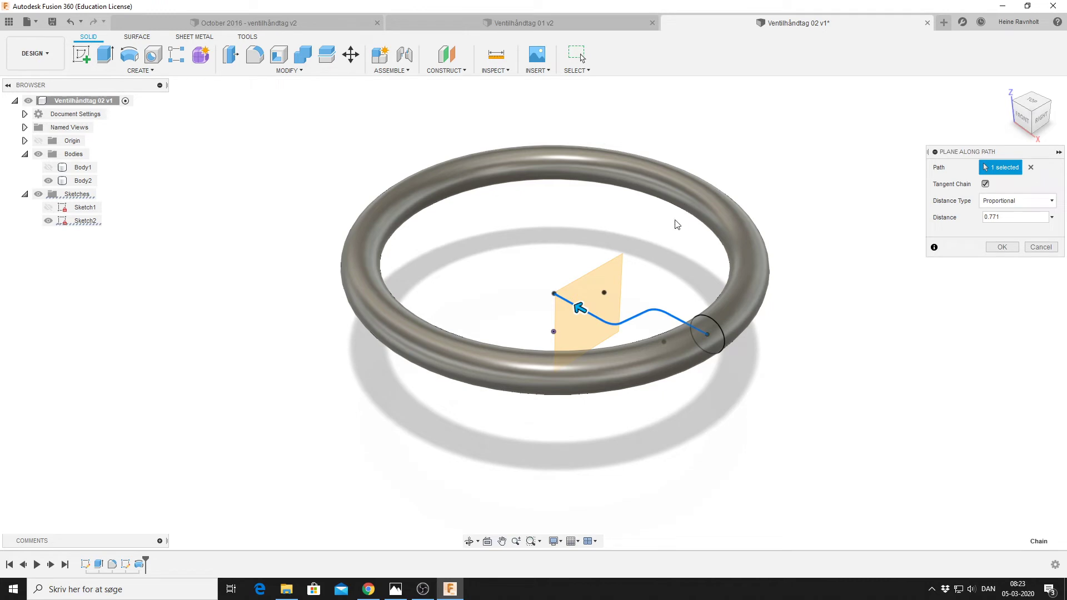
mouse_move(580, 308)
mouse_down()
mouse_move(674, 309)
mouse_move(579, 307)
mouse_move(655, 302)
mouse_move(613, 312)
mouse_move(552, 284)
mouse_up()
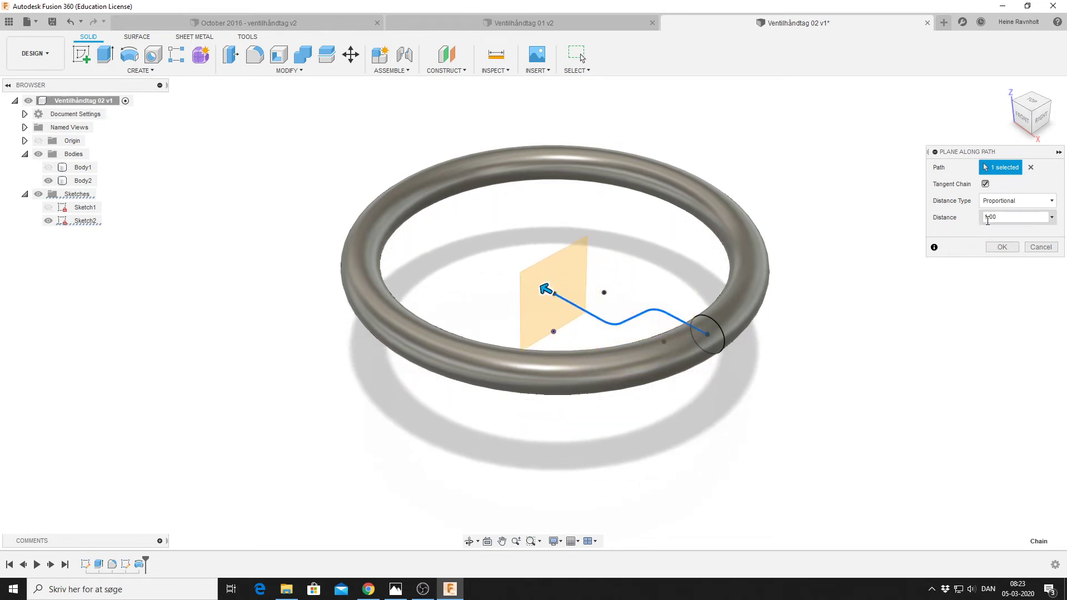
click(1001, 247)
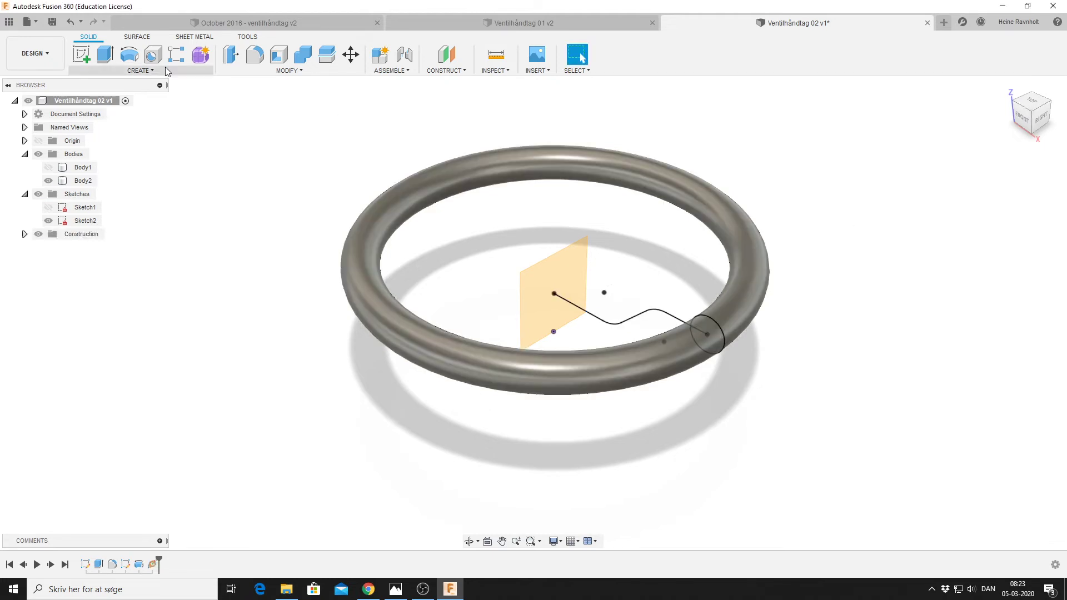
Step: Begin Sketch3 on the new construction plane and zoom in on its origin
click(82, 54)
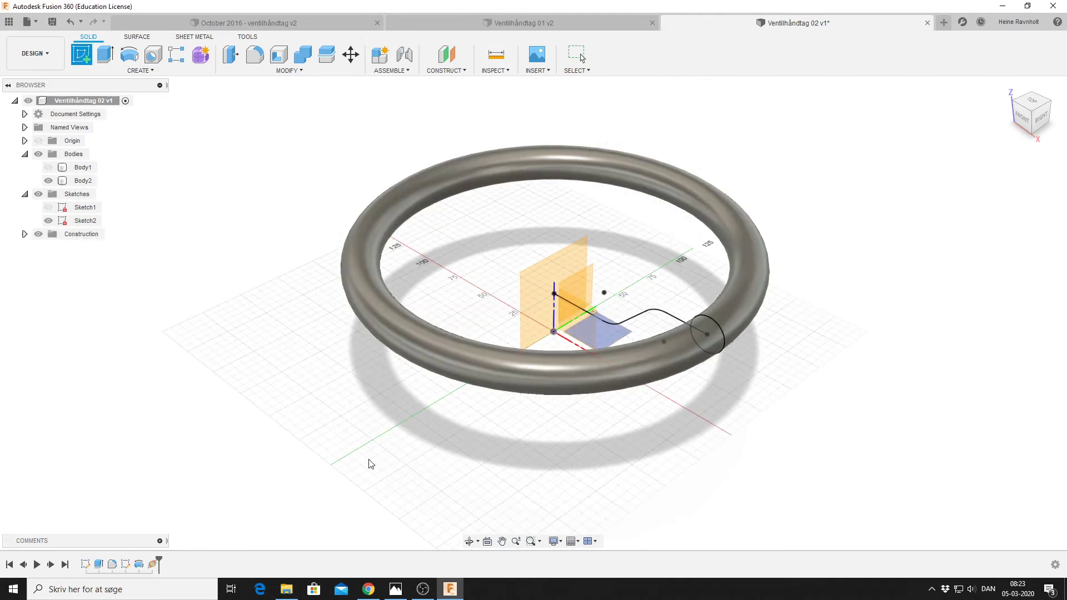
shift+middle_drag(376, 452, 469, 448)
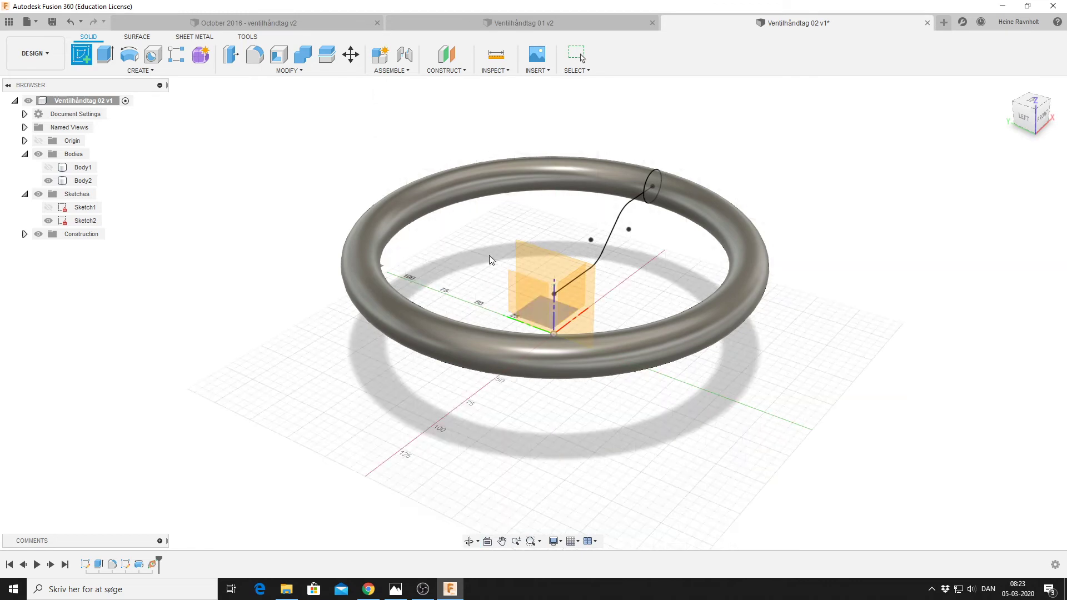
click(538, 265)
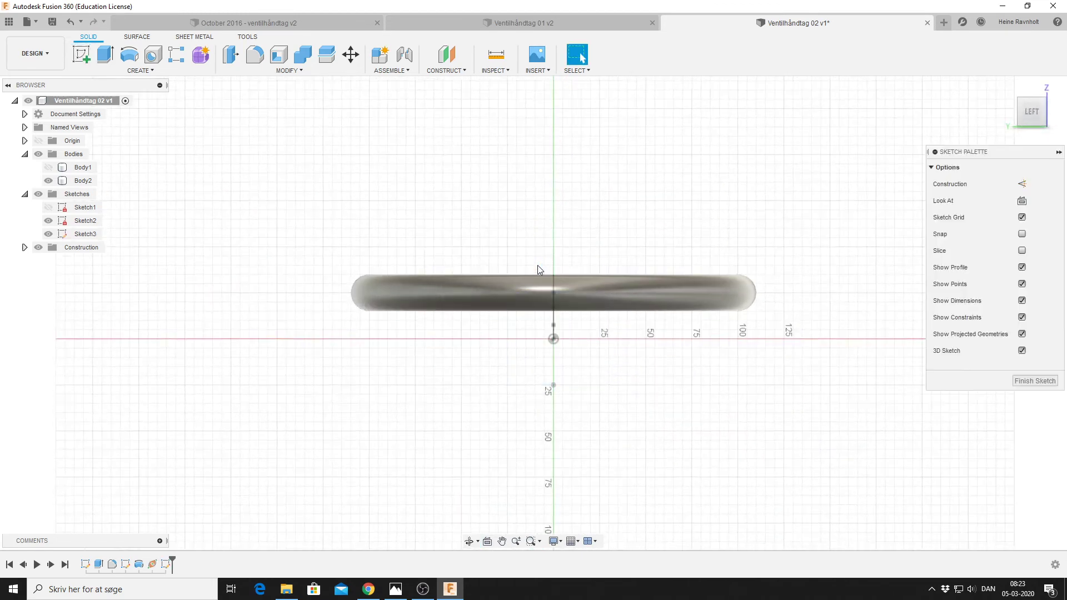
scroll(562, 339, up, 2)
scroll(562, 339, up, 2)
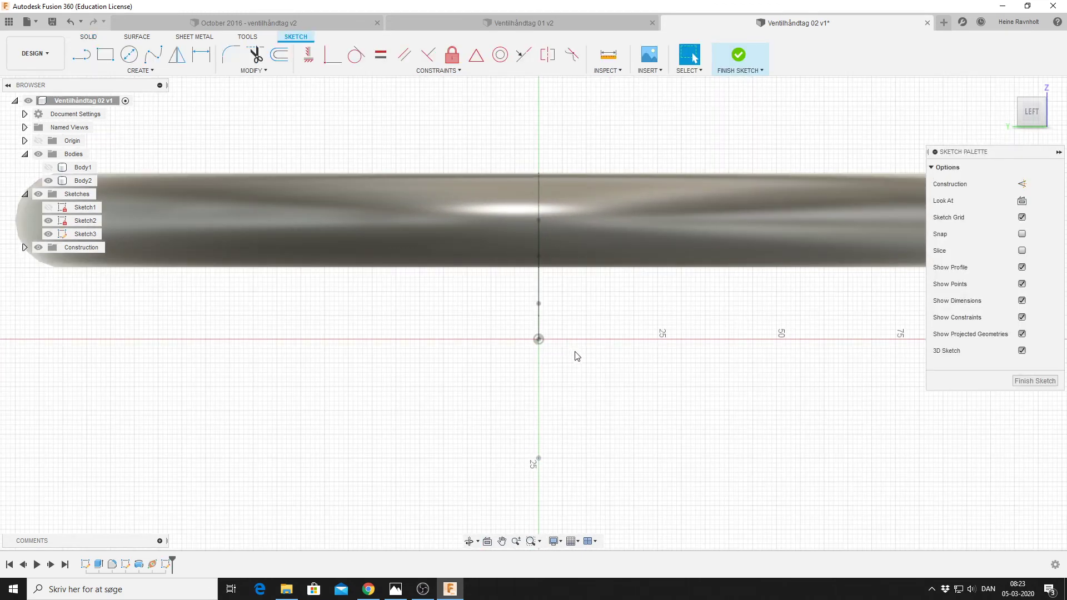
click(450, 592)
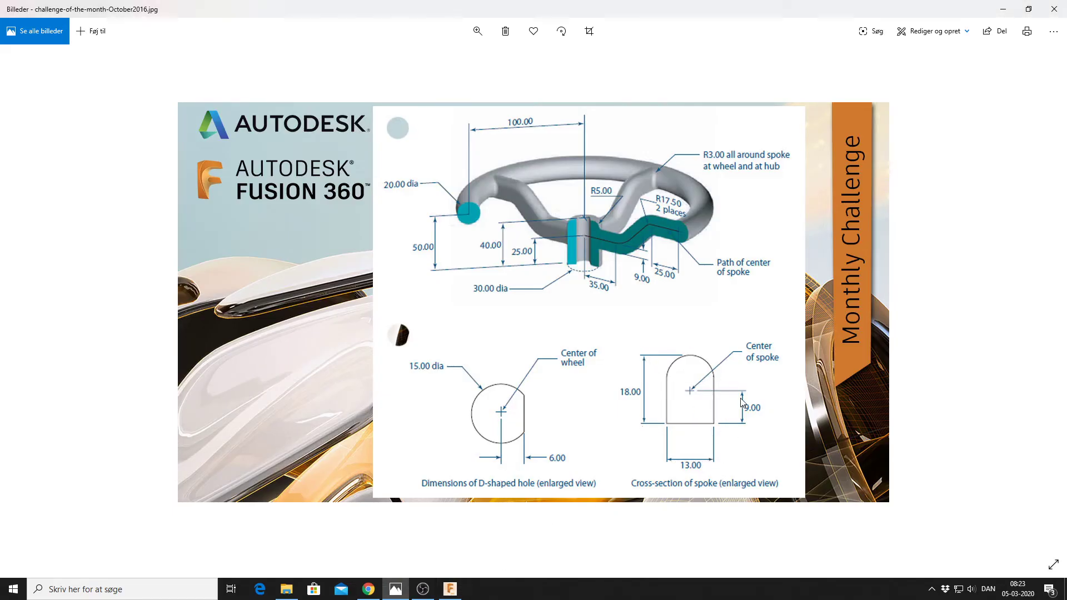
click(450, 589)
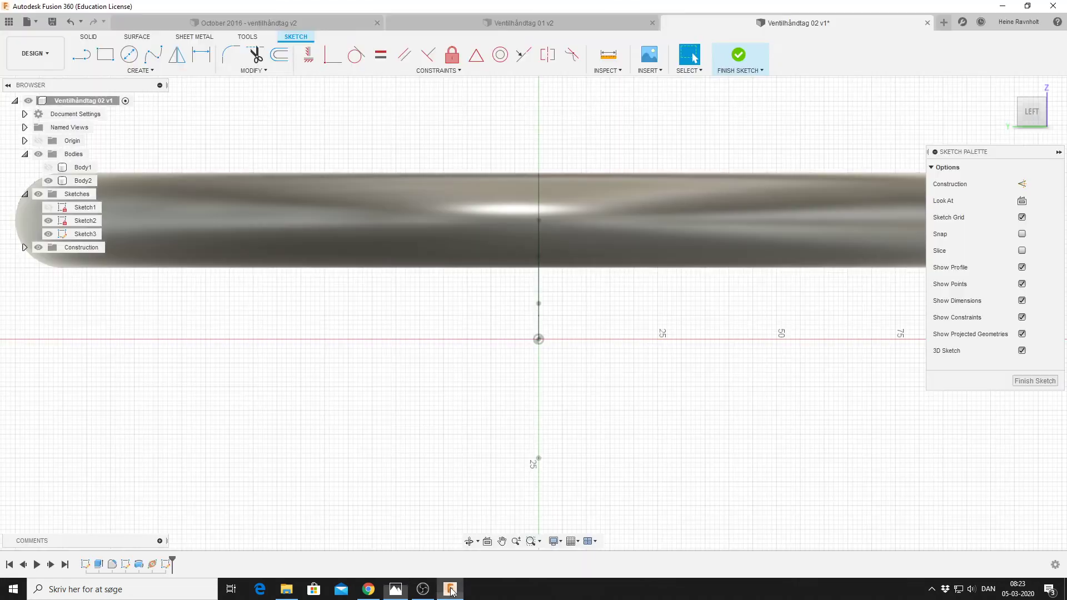
Step: Draw the closed D profile: left side, arched top, right side and base line
click(83, 58)
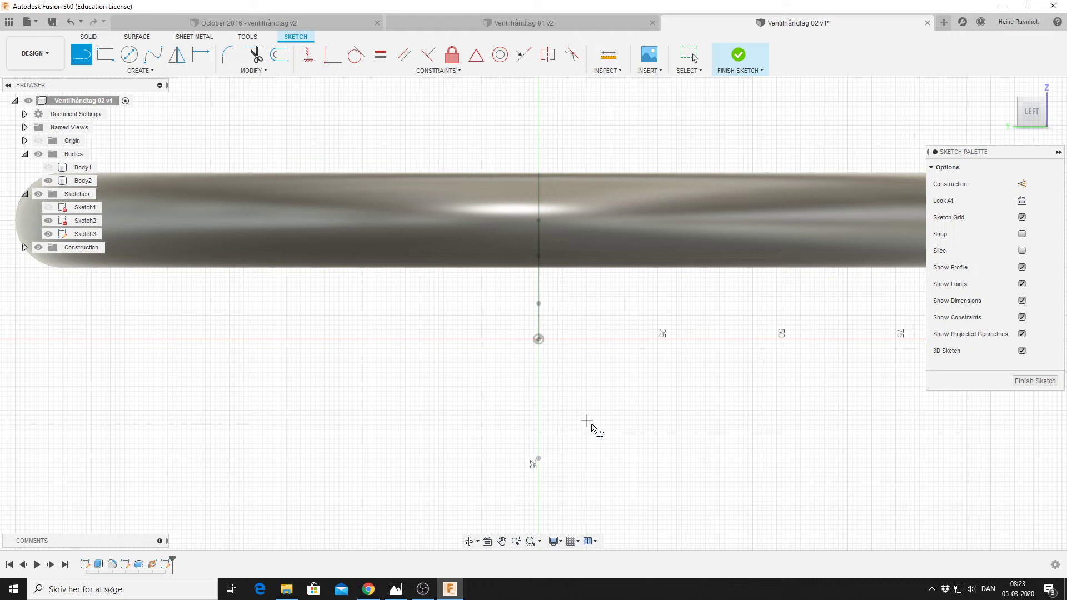
click(635, 455)
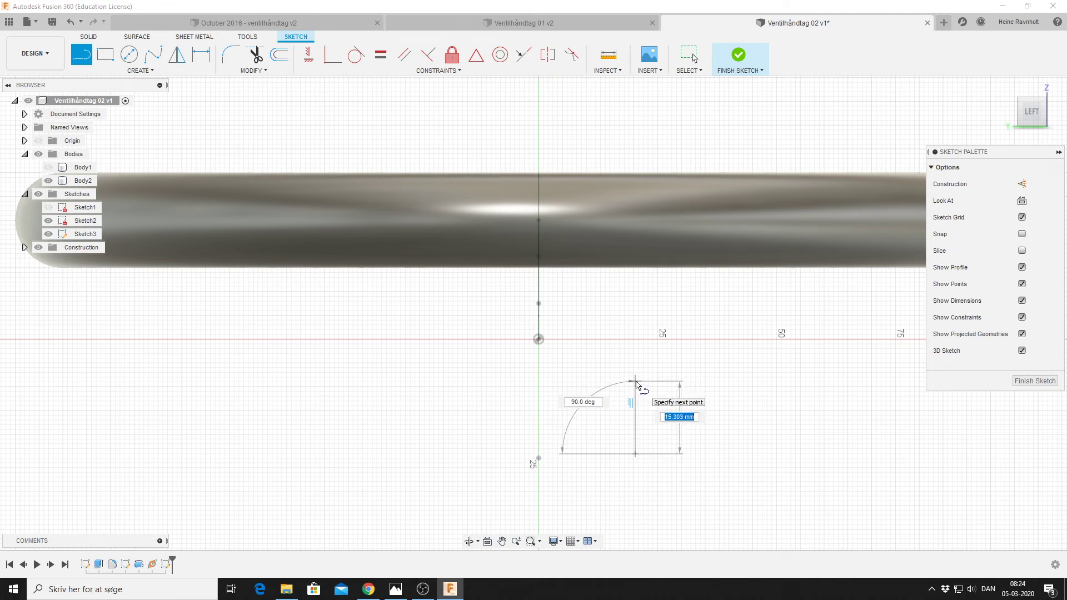
click(636, 383)
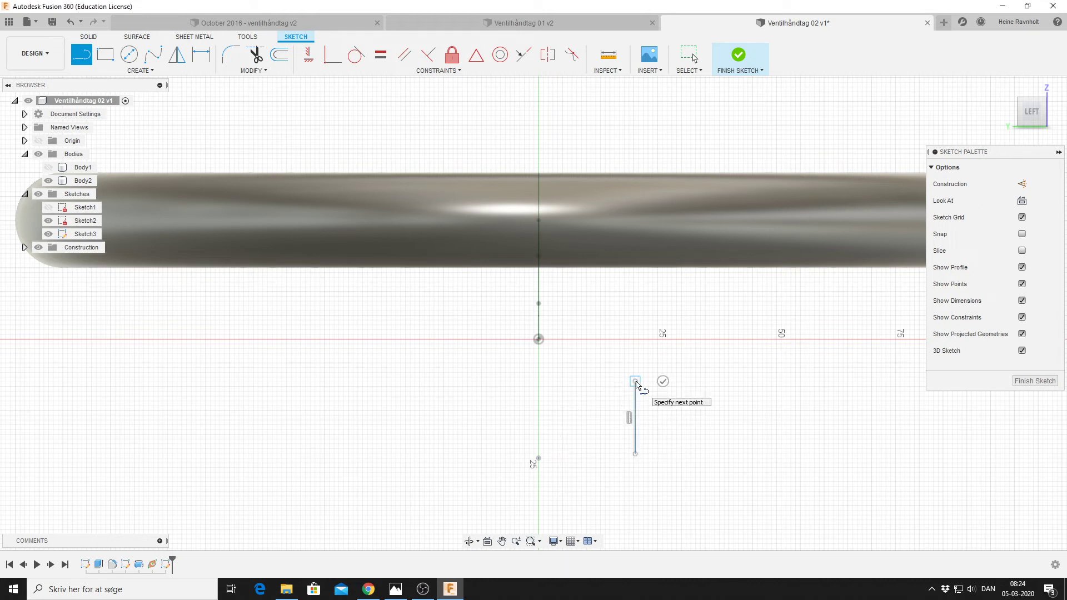
drag(644, 375, 718, 387)
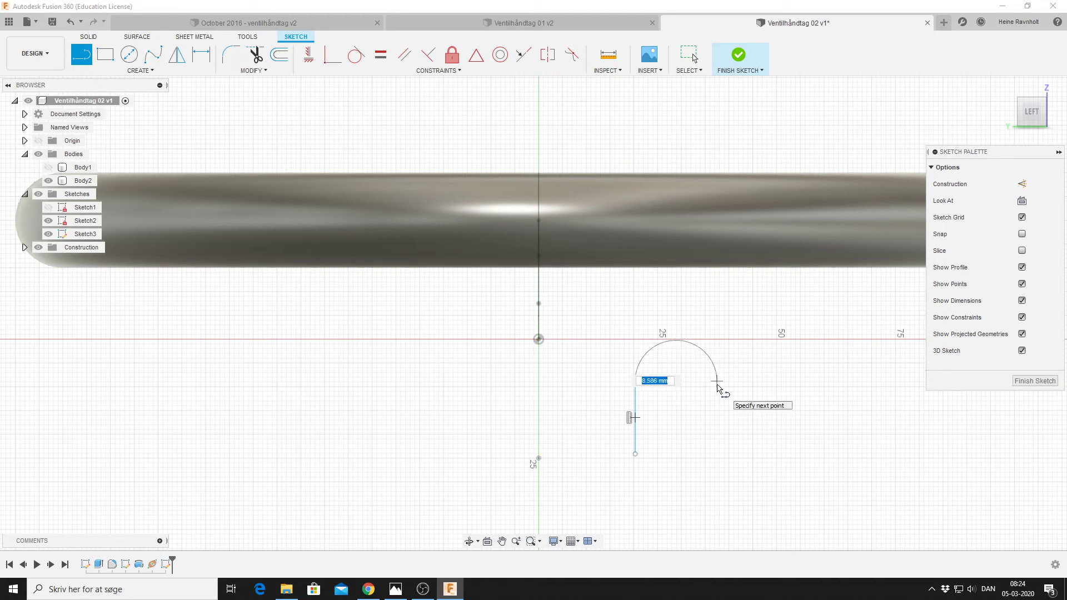
drag(717, 387, 724, 388)
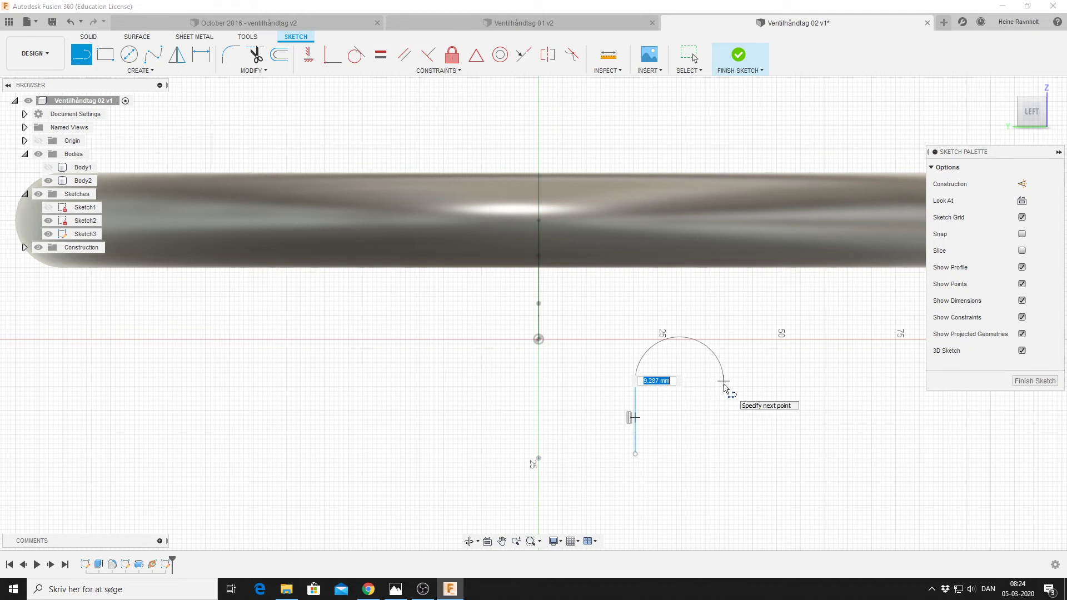
drag(724, 388, 724, 388)
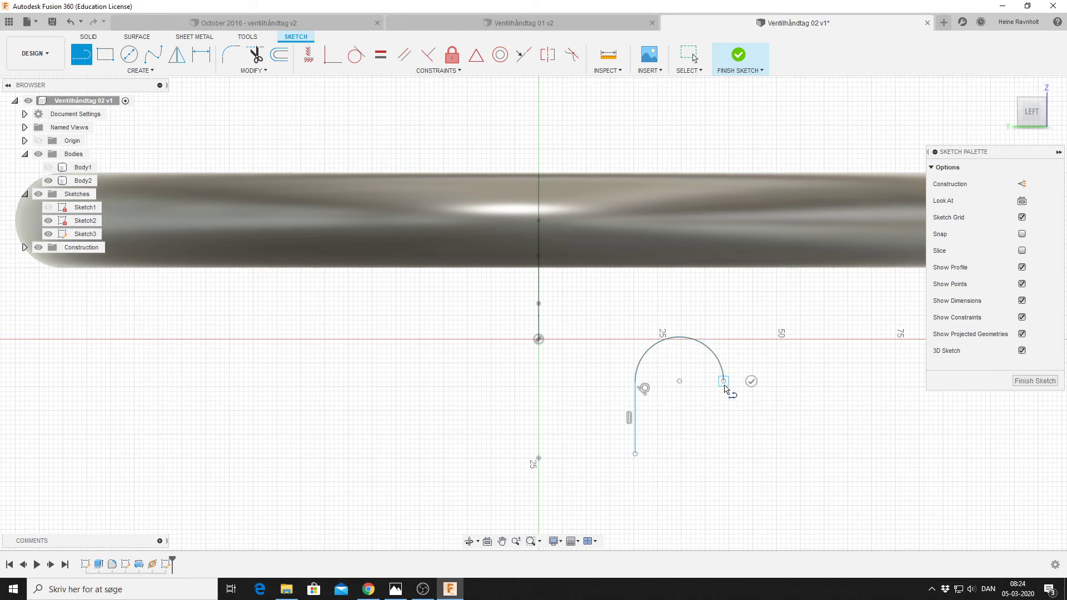
click(724, 383)
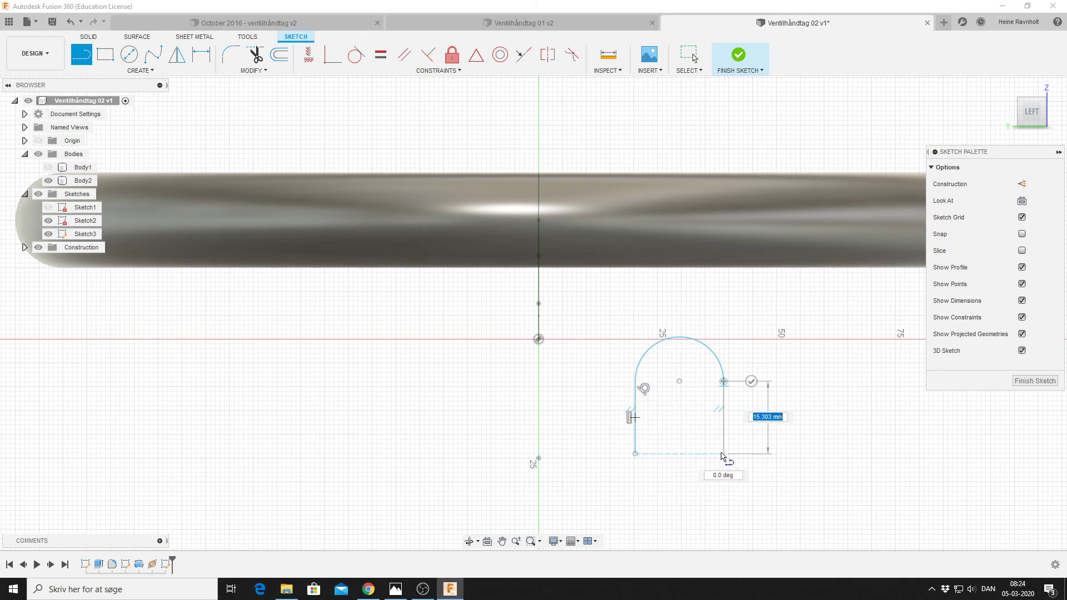
click(723, 454)
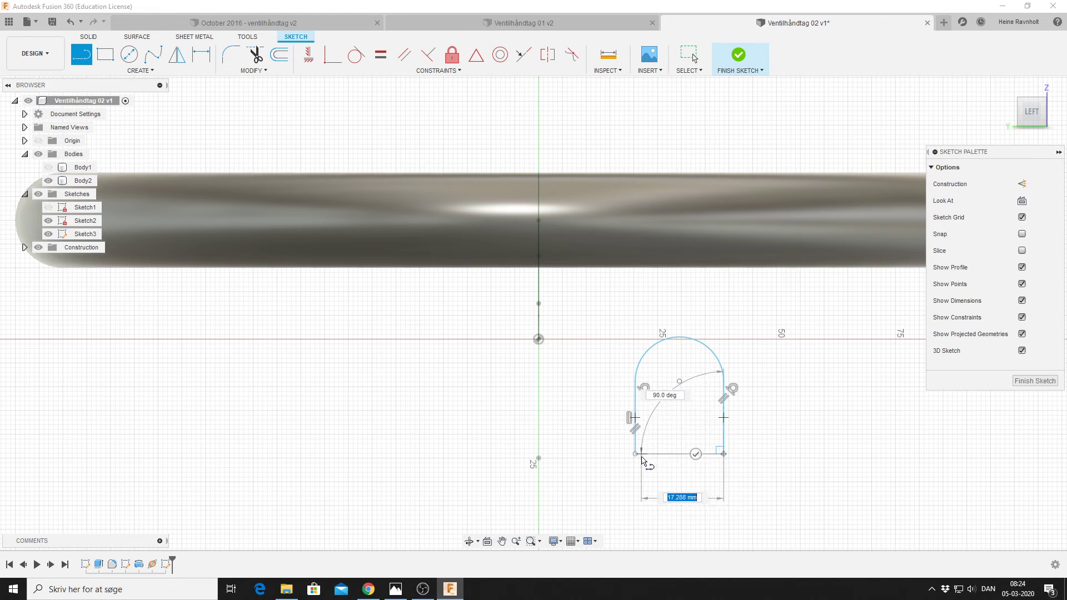
click(636, 455)
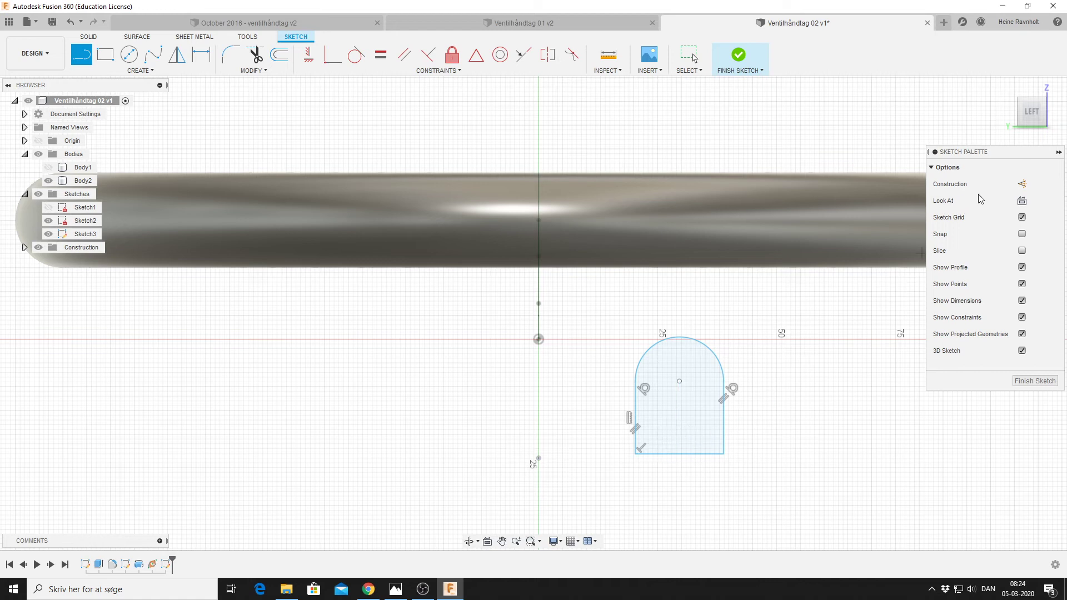
Step: Draw a vertical construction centreline from the arc top to the base midpoint
click(1023, 185)
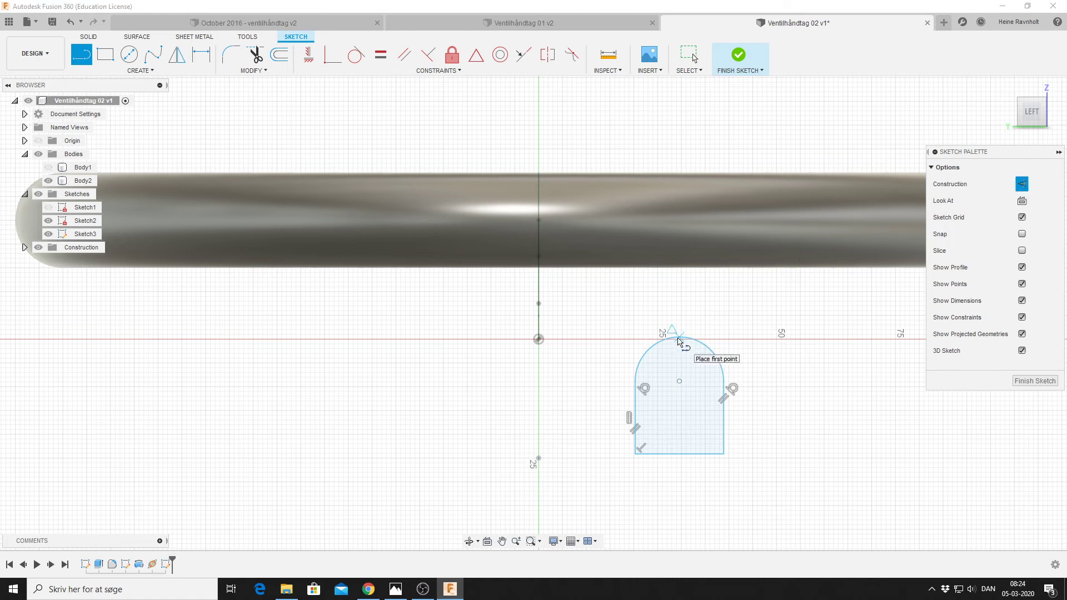
click(678, 339)
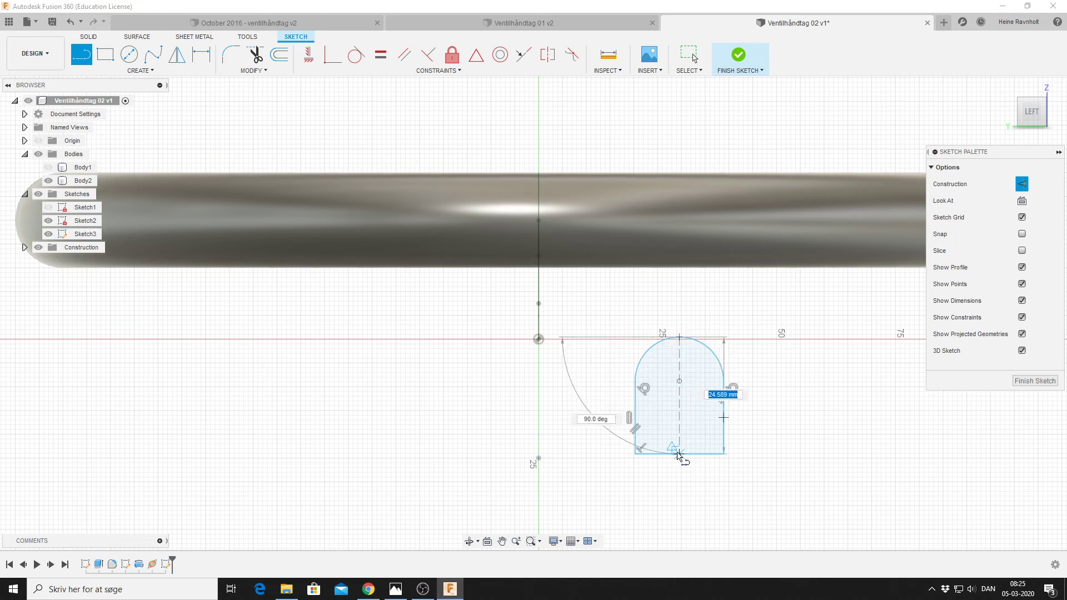
click(679, 455)
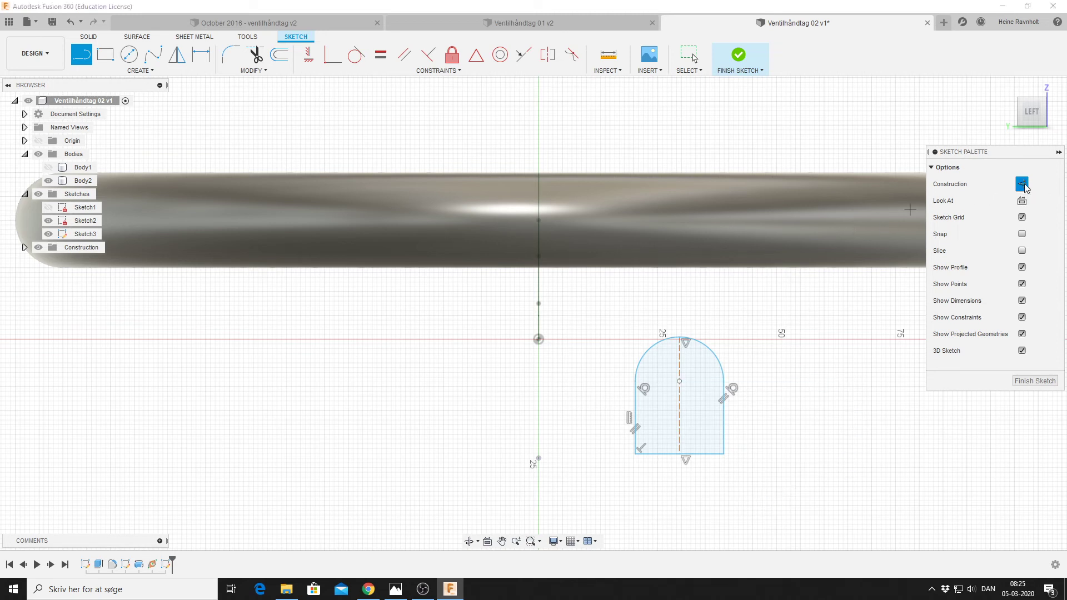
key(x)
key(Escape)
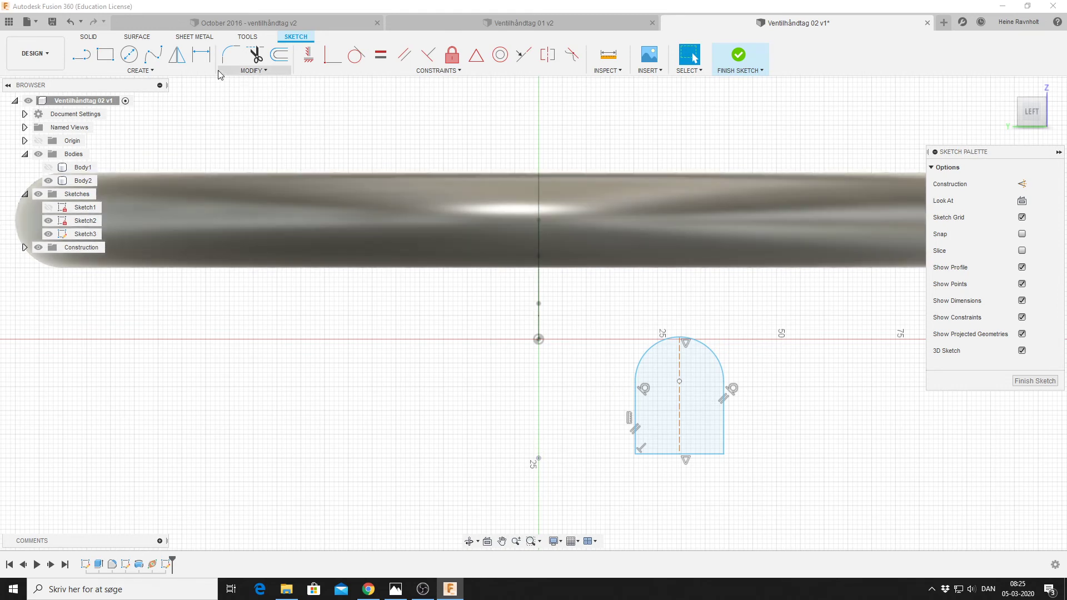
Step: Dimension the D profile 13 mm wide at the base and 18 mm tall along the centreline
click(201, 54)
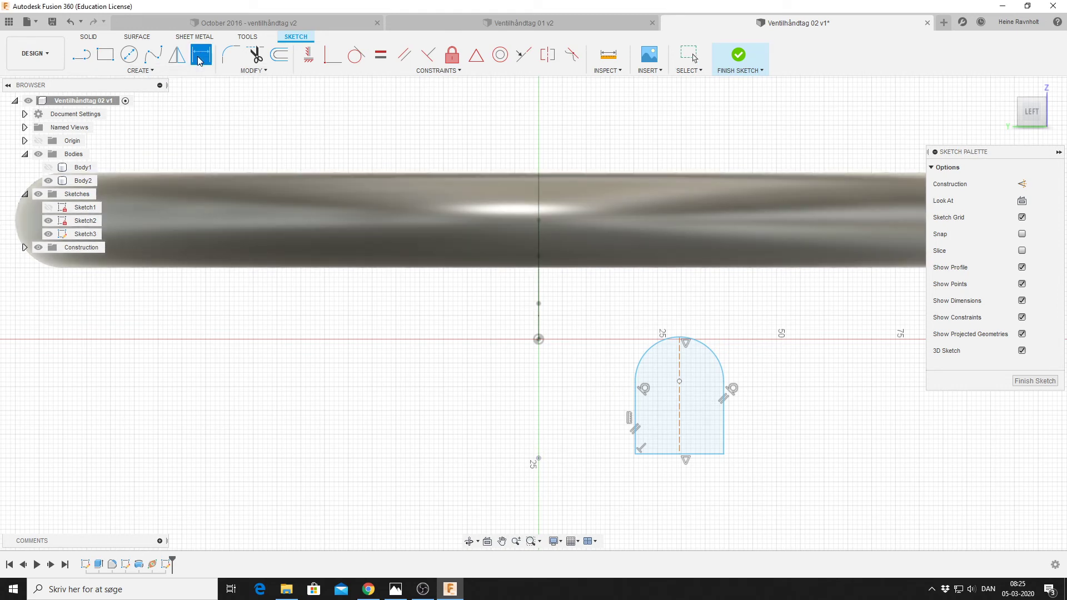
click(660, 454)
click(667, 484)
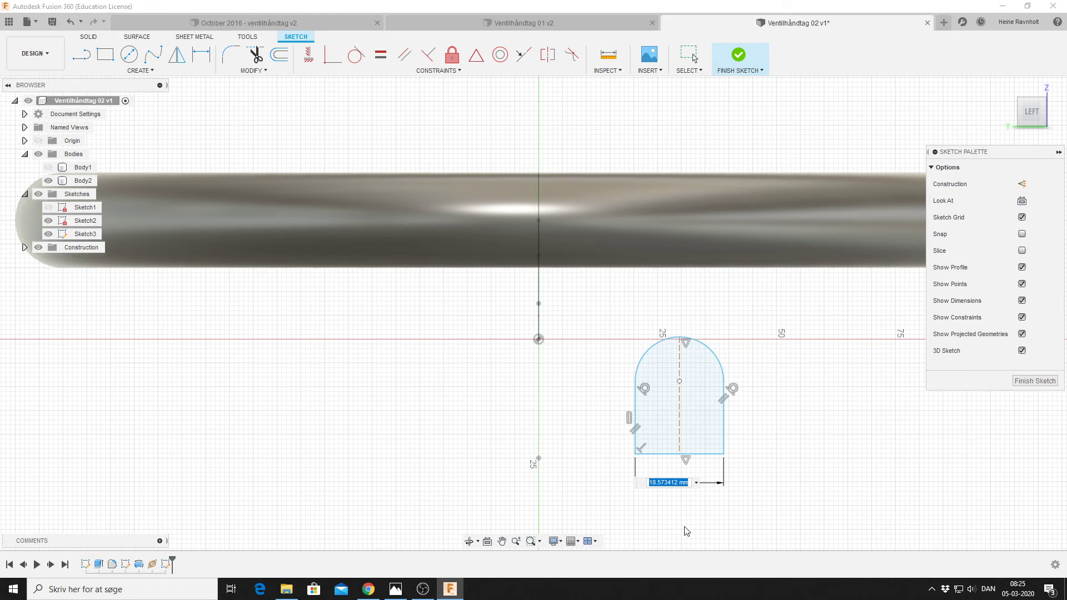
text(13)
key(Return)
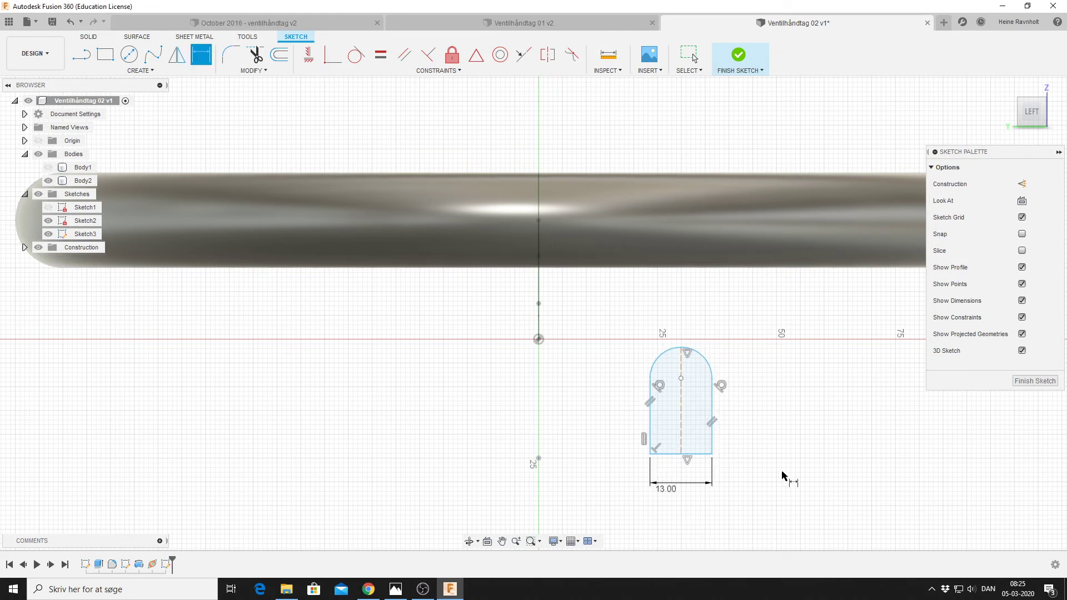
click(711, 420)
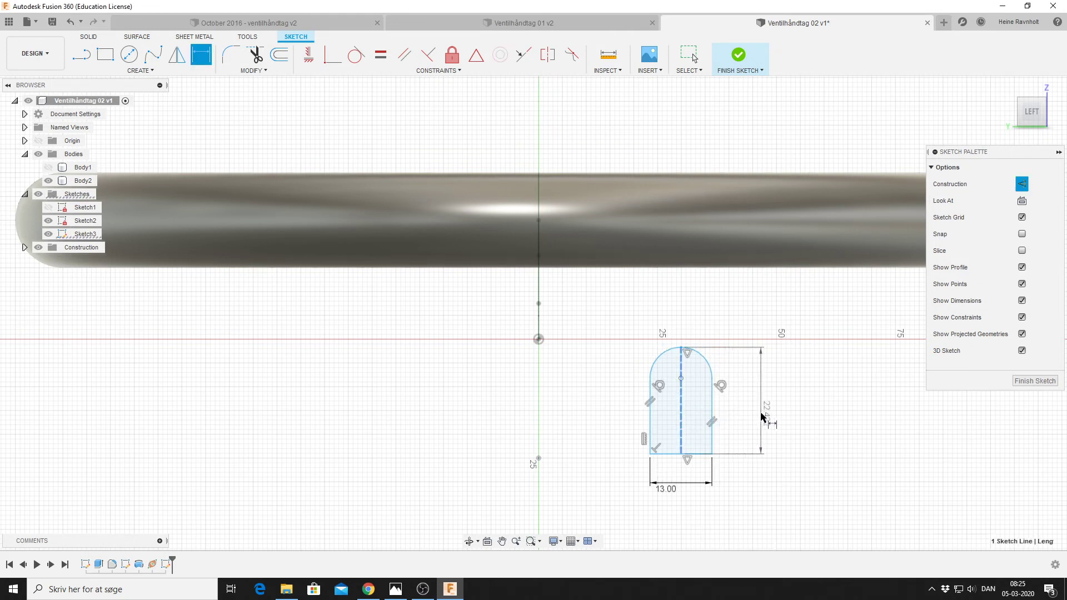
click(764, 417)
text(18)
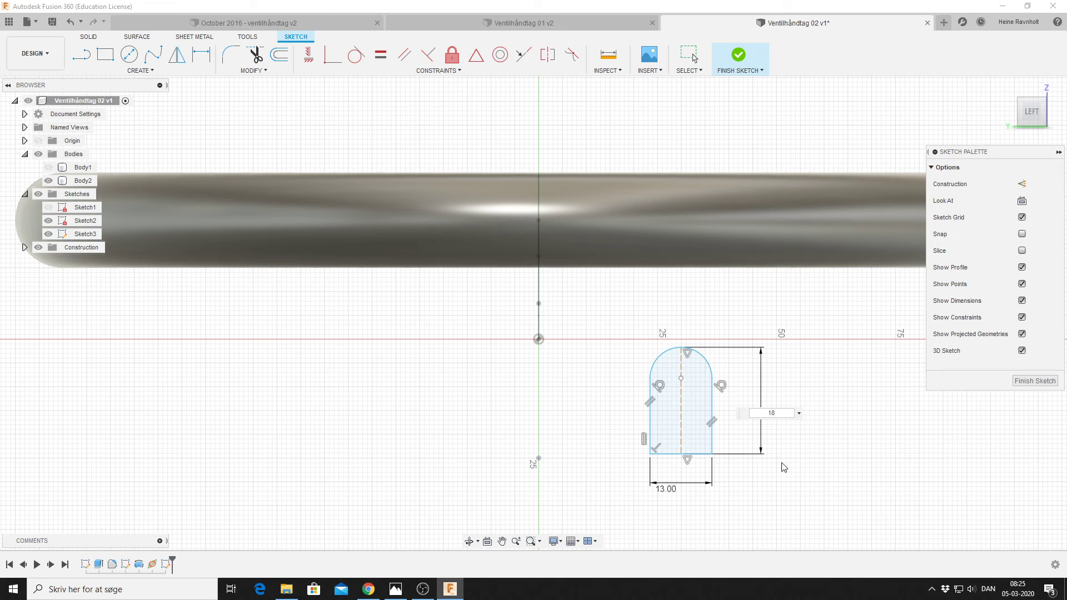
key(Return)
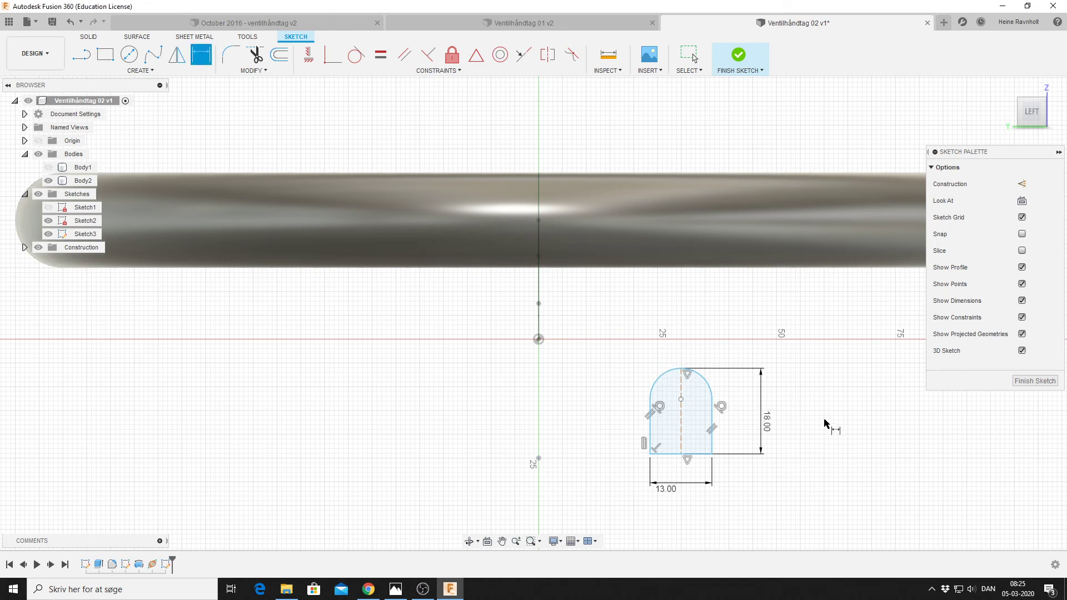
key(Escape)
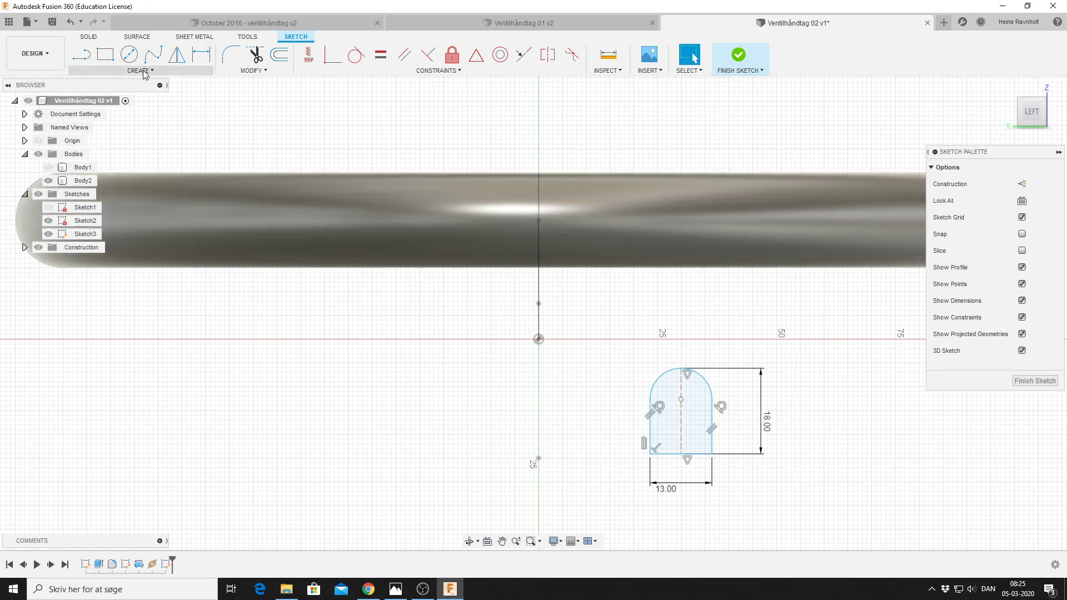
Step: Place a sketch point on the centreline below the arc, then look straight at the sketch plane
click(144, 71)
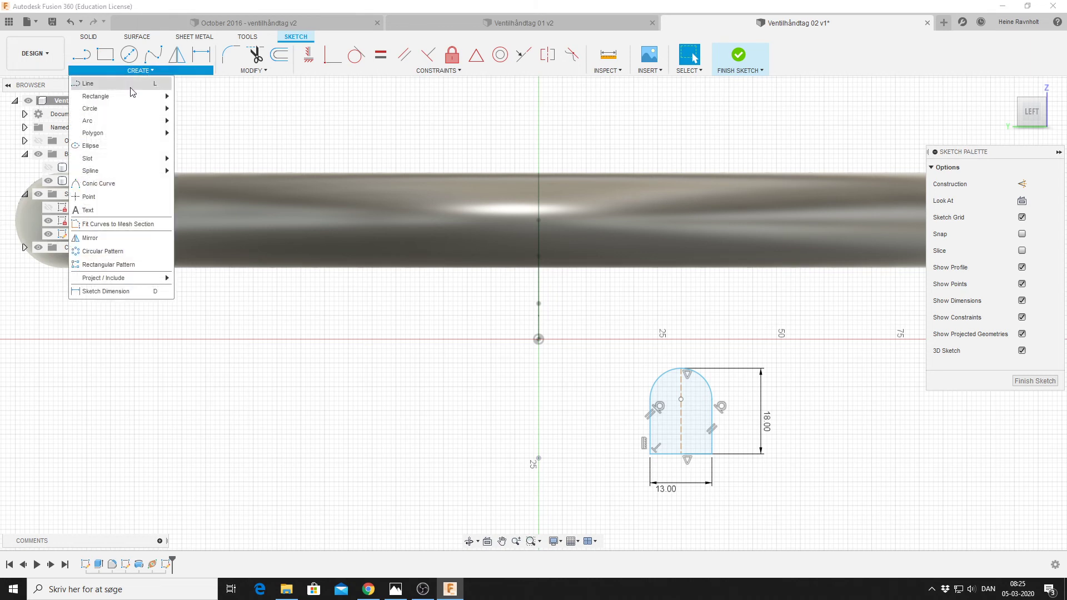
click(99, 200)
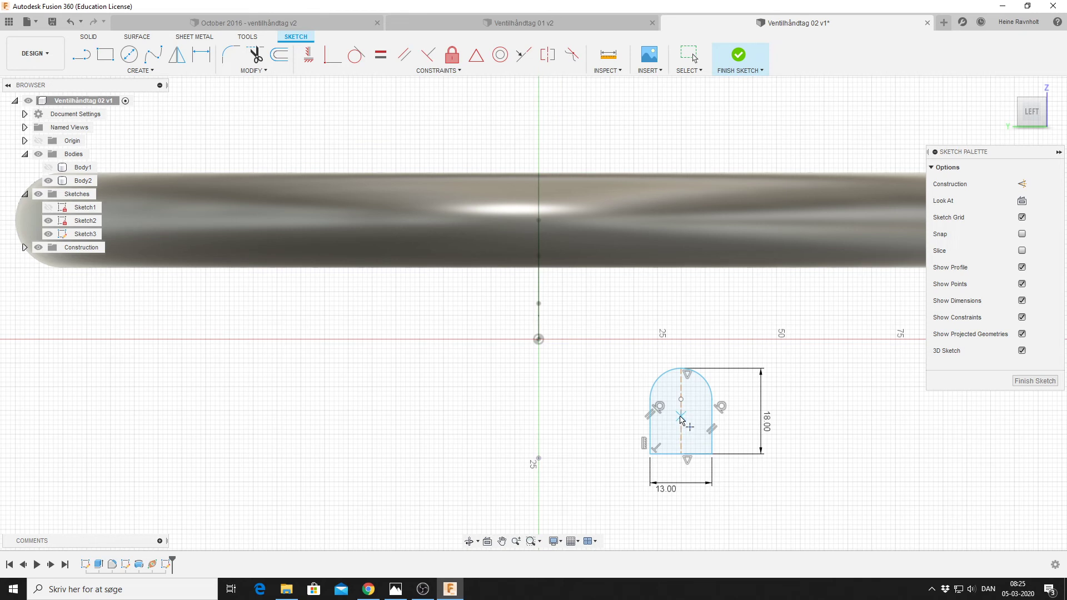
click(680, 412)
key(Escape)
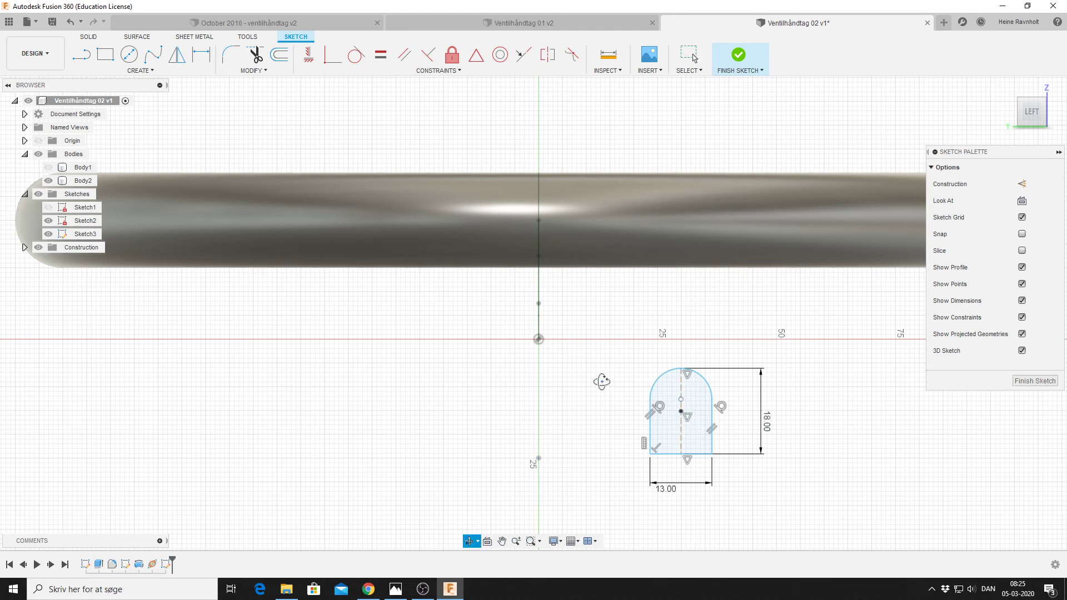
shift+middle_drag(604, 387, 583, 381)
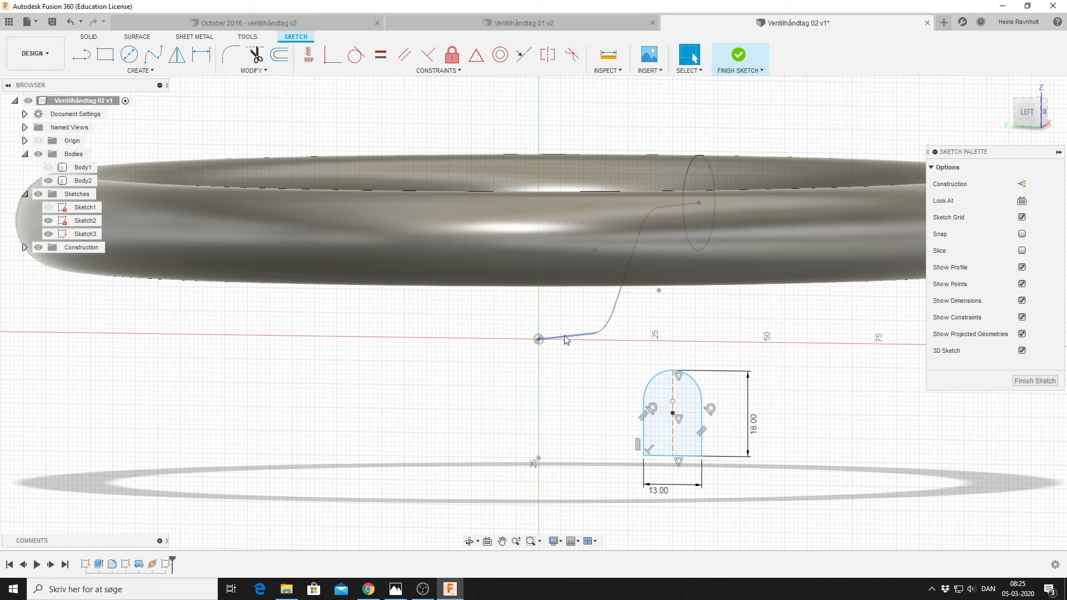
click(1023, 202)
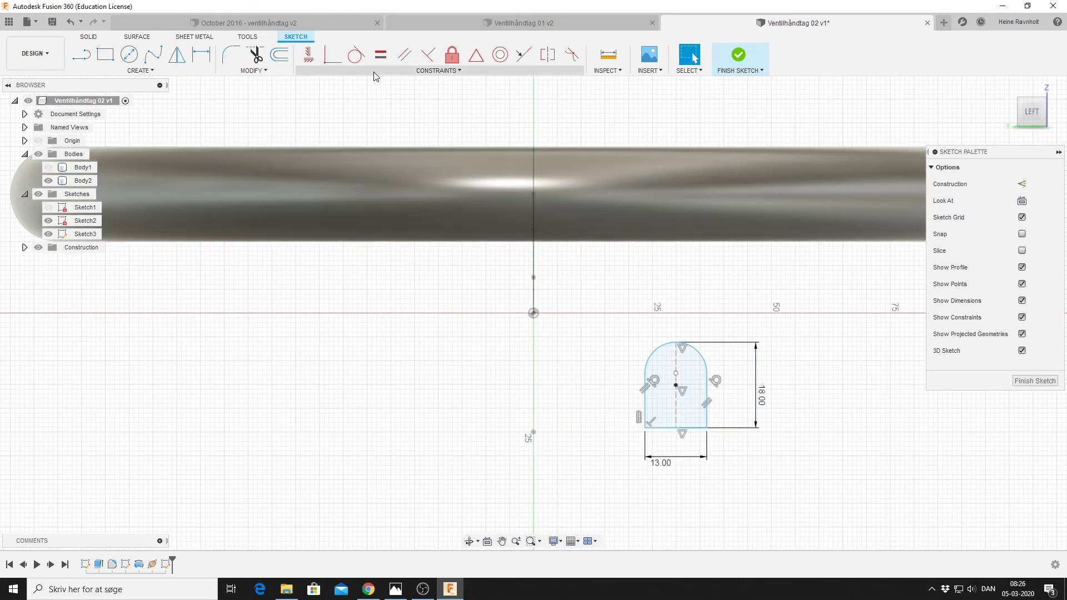
Step: Make the centreline point coincident with the sketch origin and finish Sketch3
click(330, 56)
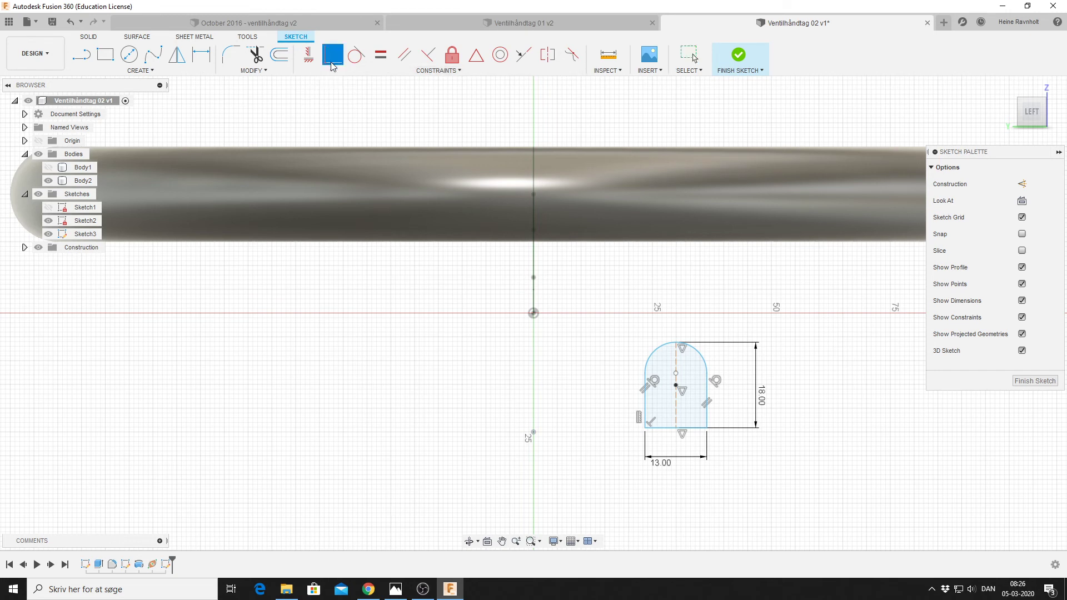
click(676, 385)
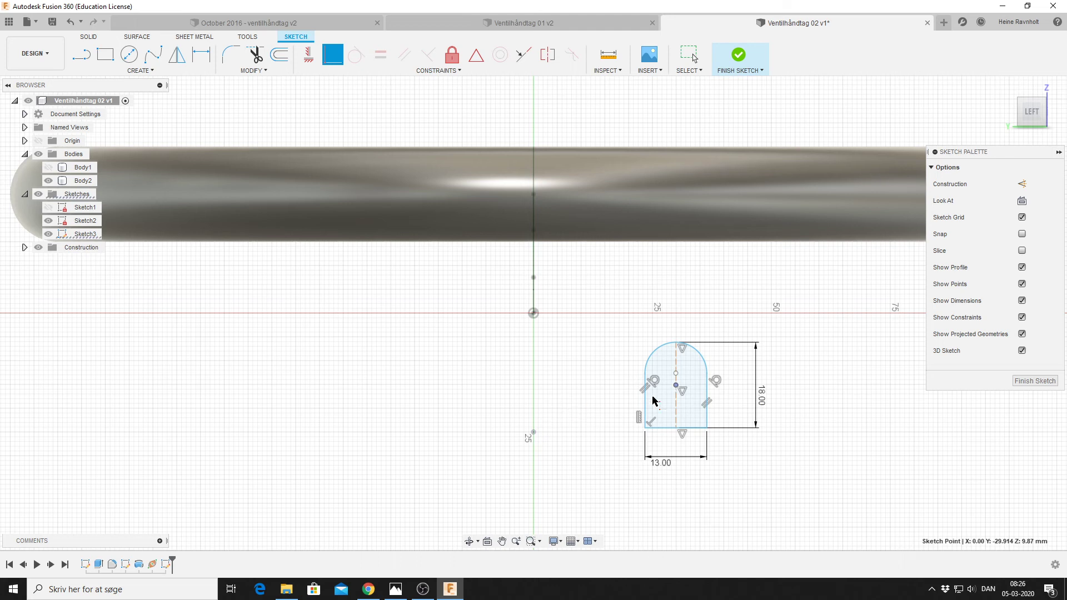
click(533, 314)
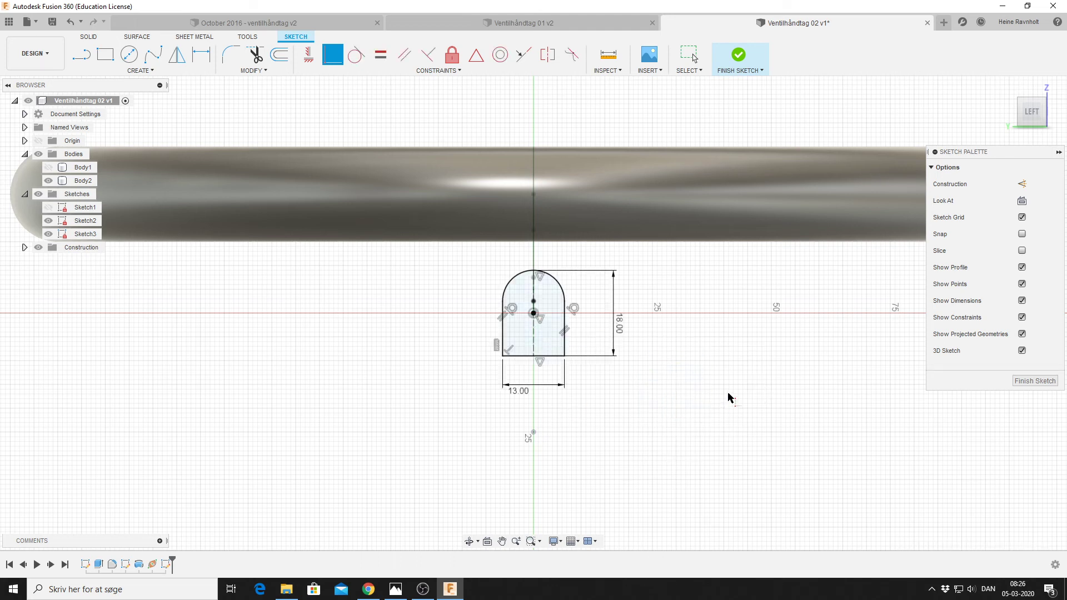
key(Escape)
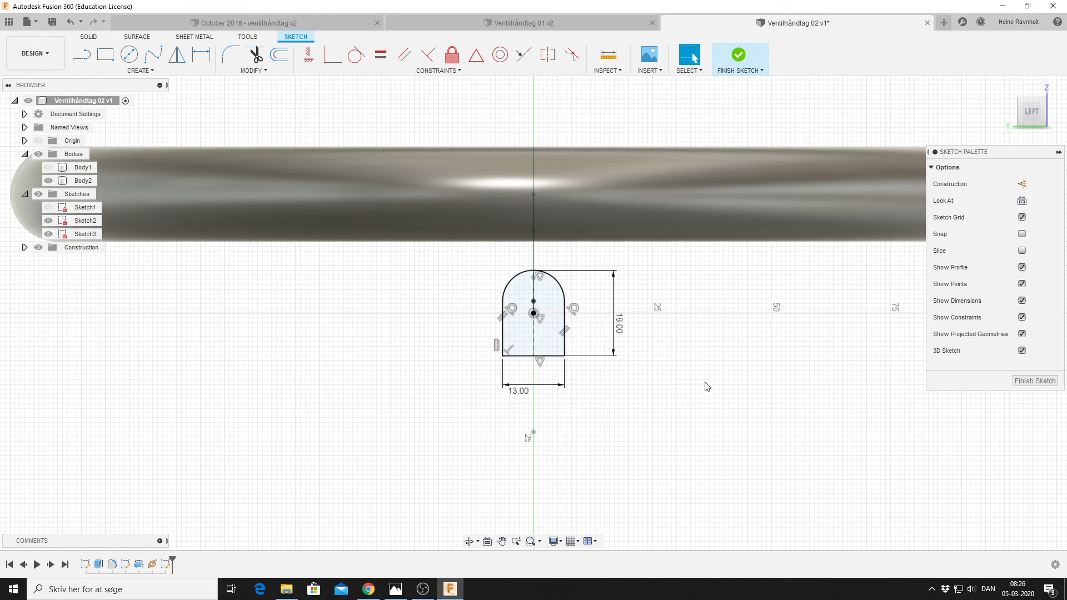
click(1034, 380)
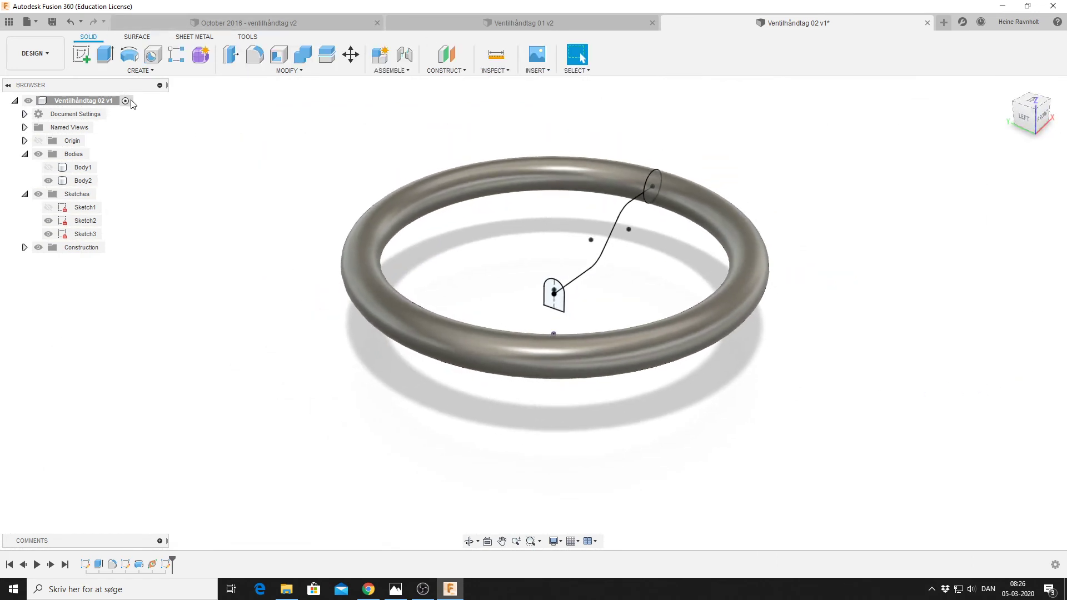
Step: Sweep the D profile along the spline path as a Join, with hub Body1 shown
click(109, 72)
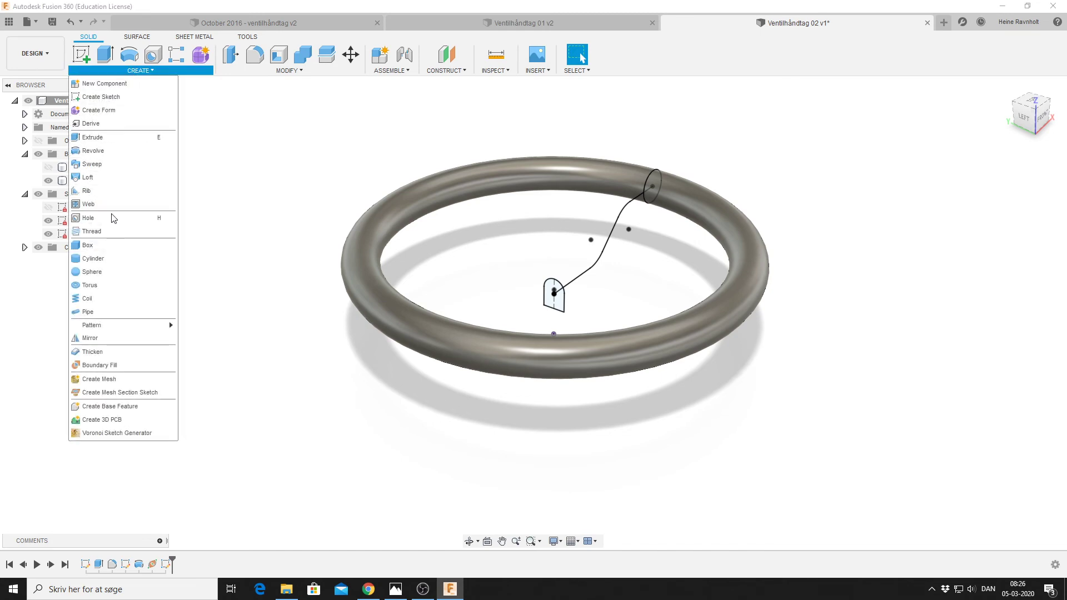
click(111, 165)
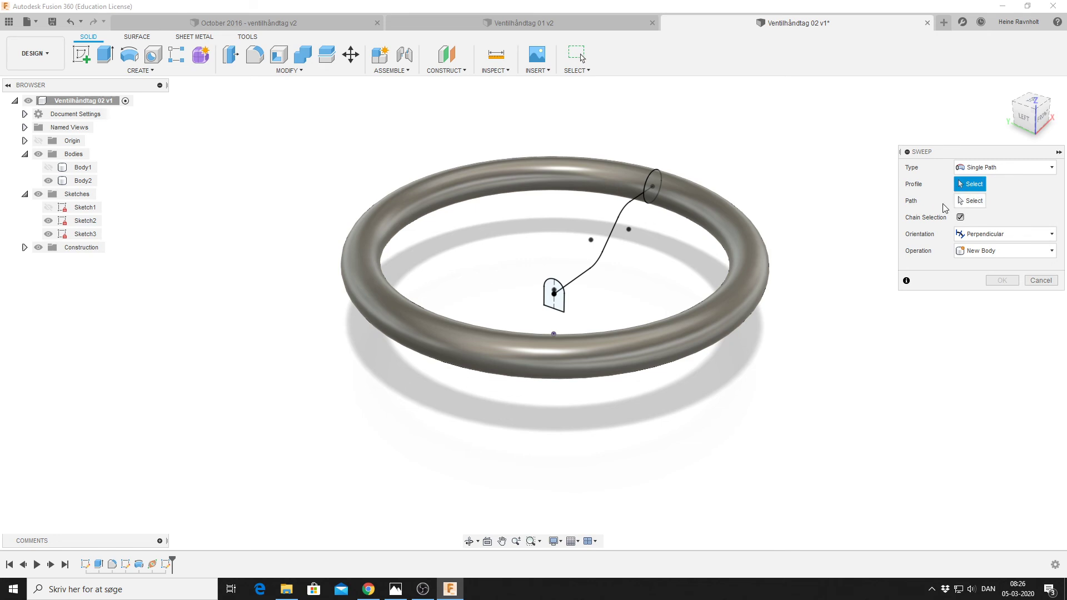
click(552, 299)
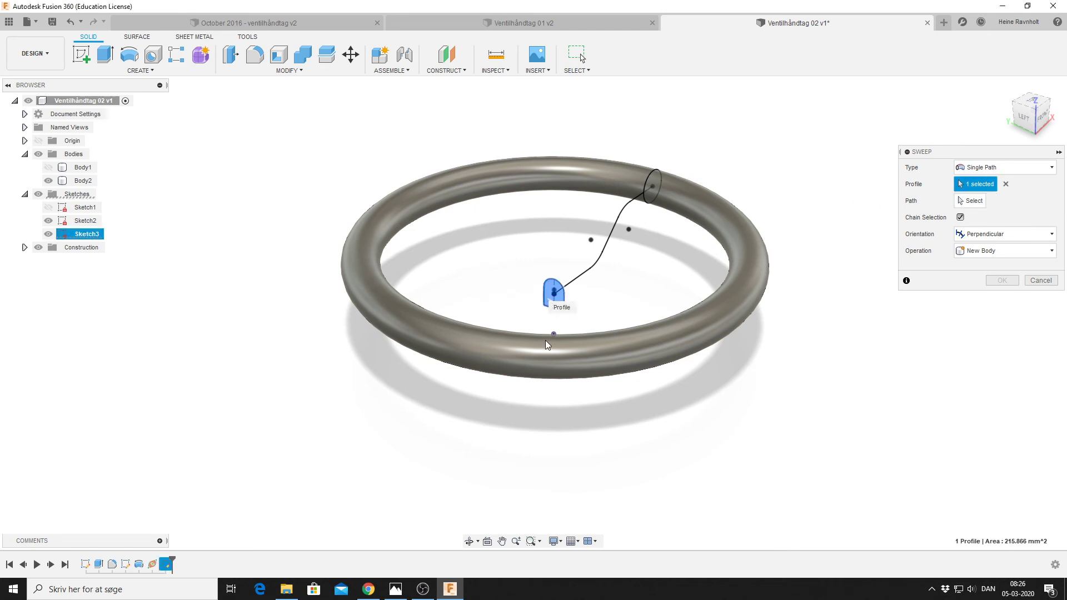
click(971, 201)
click(584, 280)
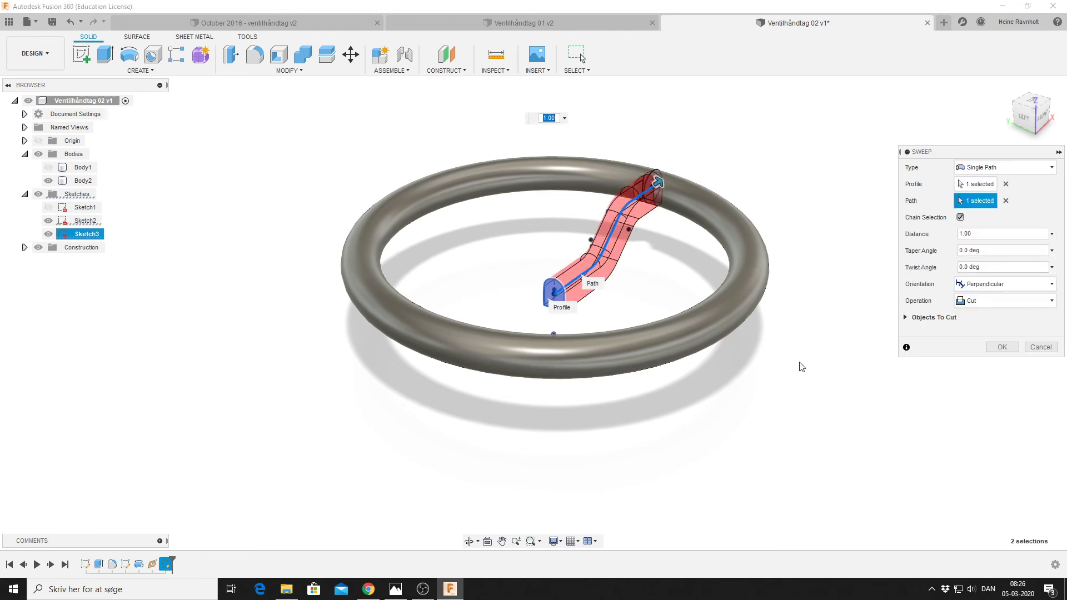
click(1000, 300)
click(997, 317)
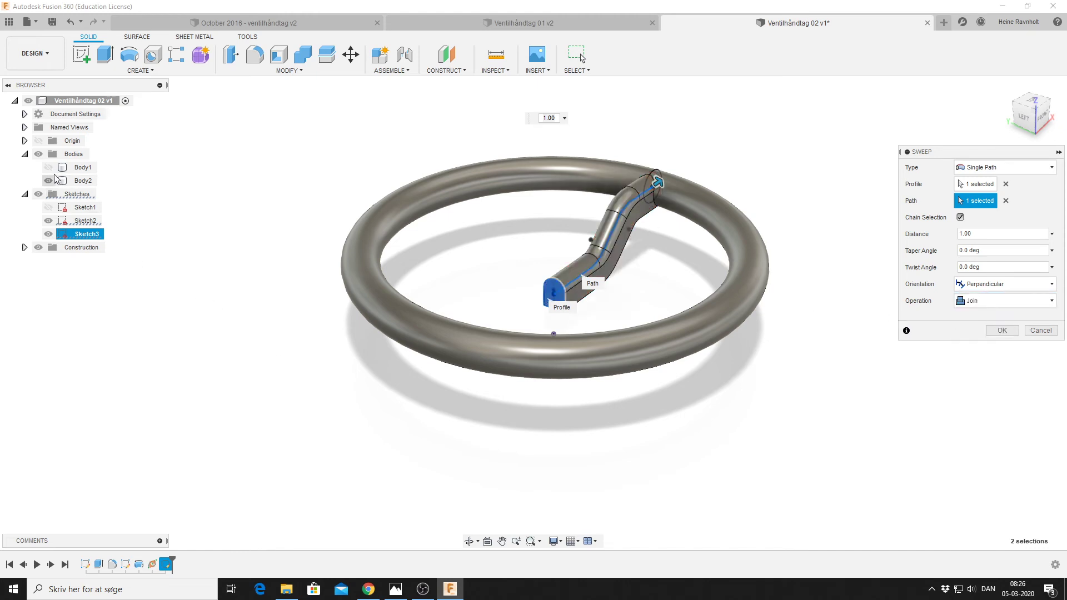
click(48, 169)
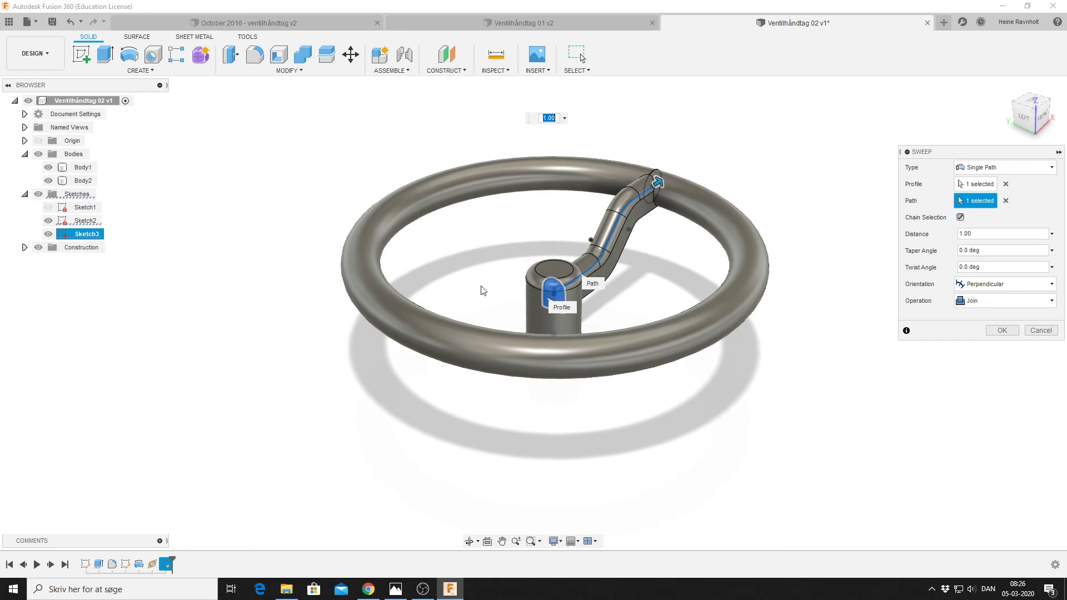
mouse_move(740, 468)
shift+middle_down()
mouse_move(684, 452)
mouse_move(678, 464)
mouse_move(759, 477)
shift+middle_up()
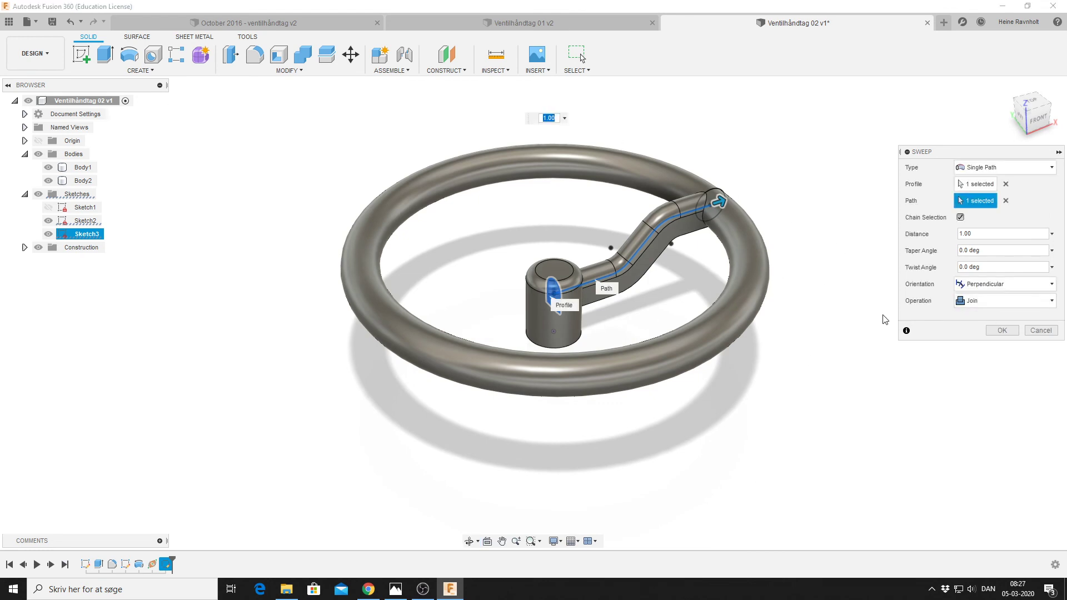
Step: Confirm the spoke sweep and hide the Sketch2 path sketch
click(1000, 330)
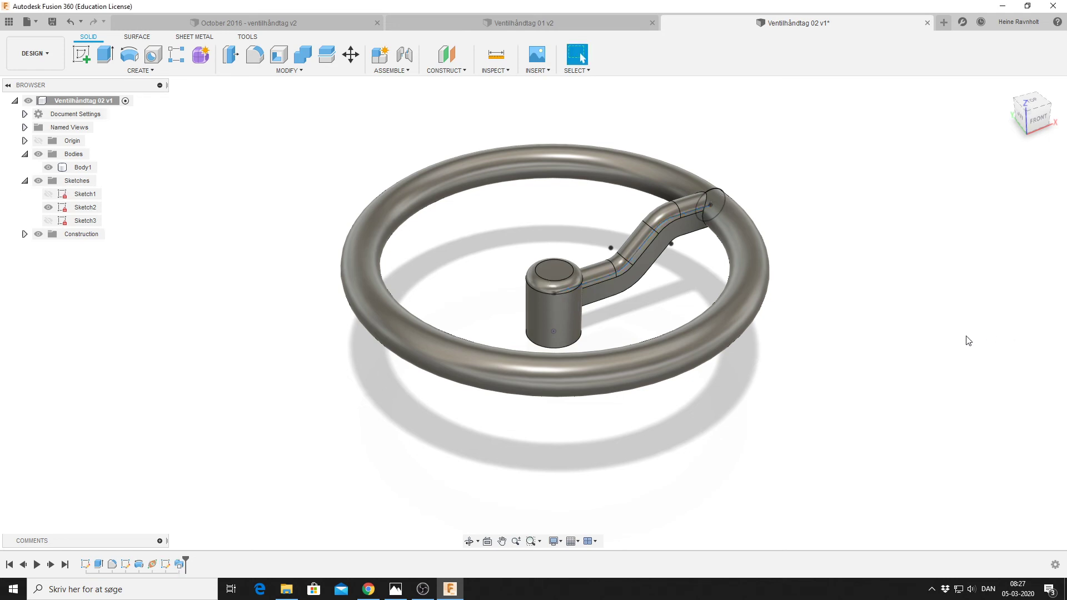
click(67, 210)
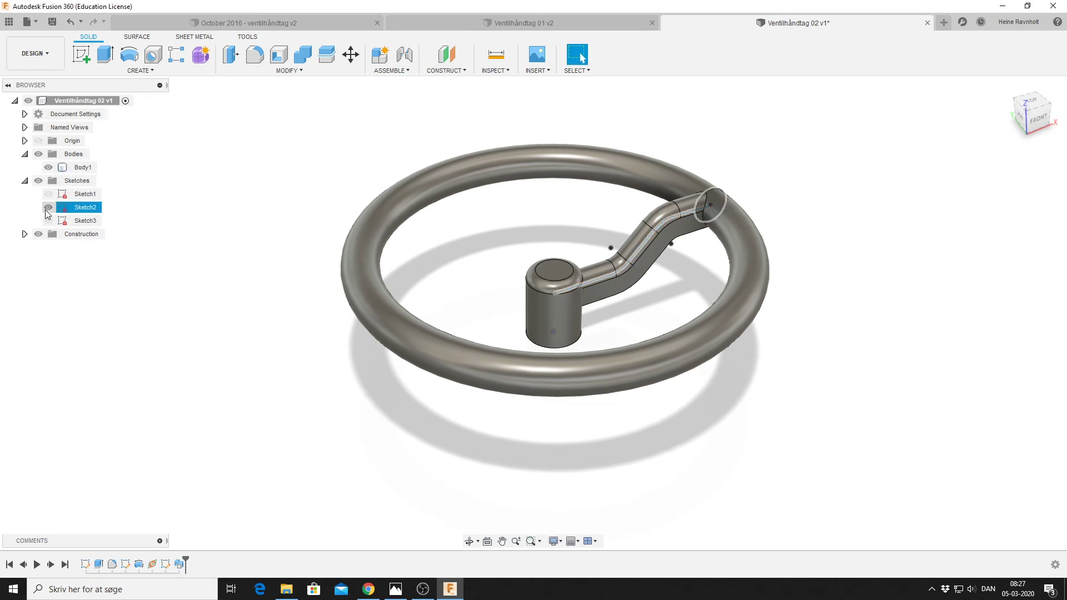
click(50, 208)
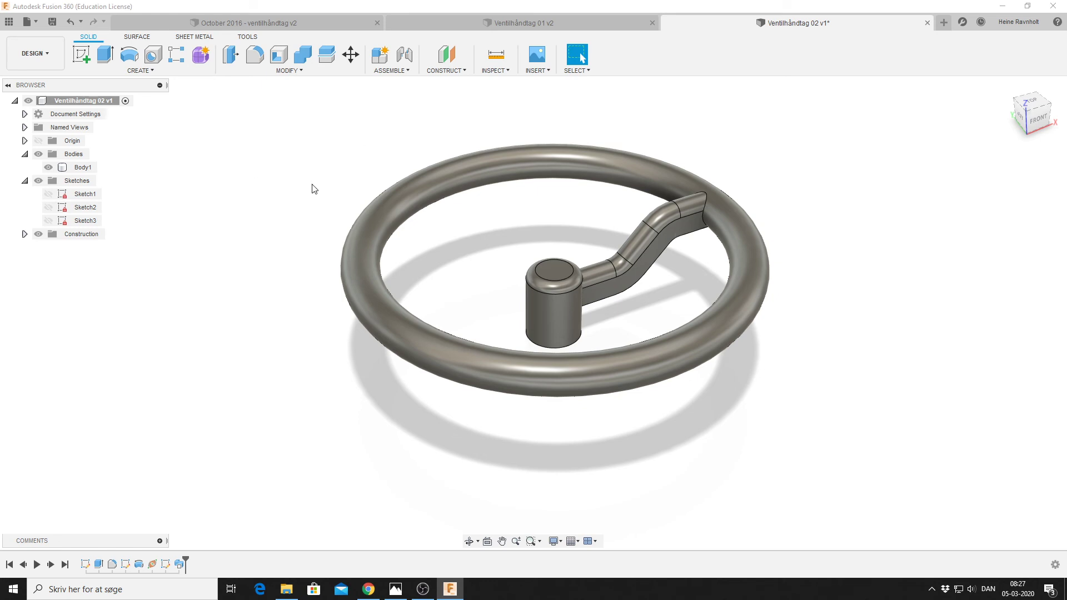
Step: Circular-pattern the Sweep feature around the hub cylinder axis, quantity 4
click(153, 71)
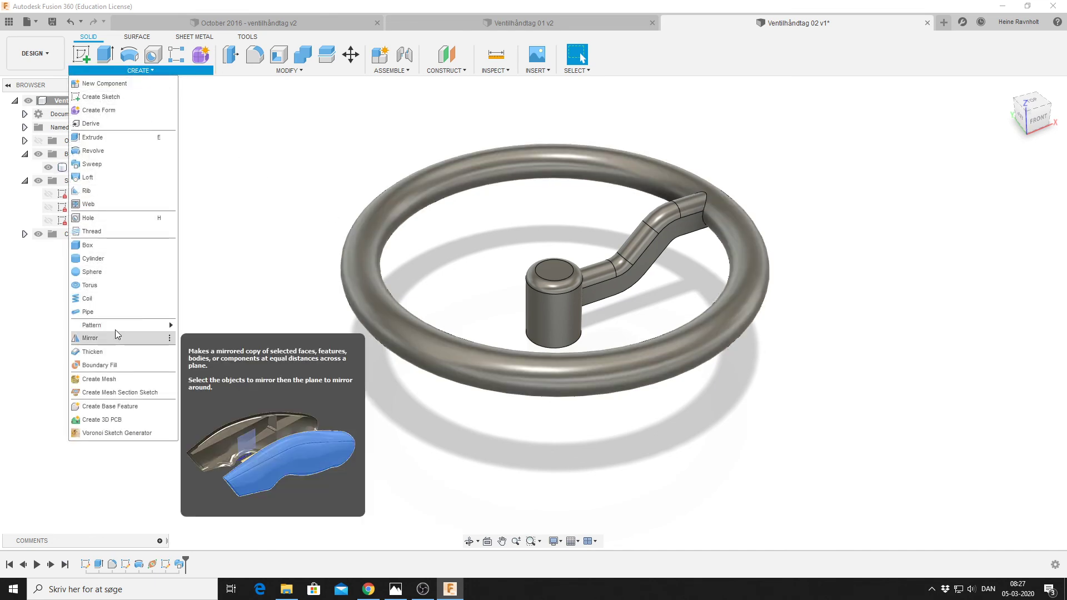
mouse_move(92, 325)
click(209, 340)
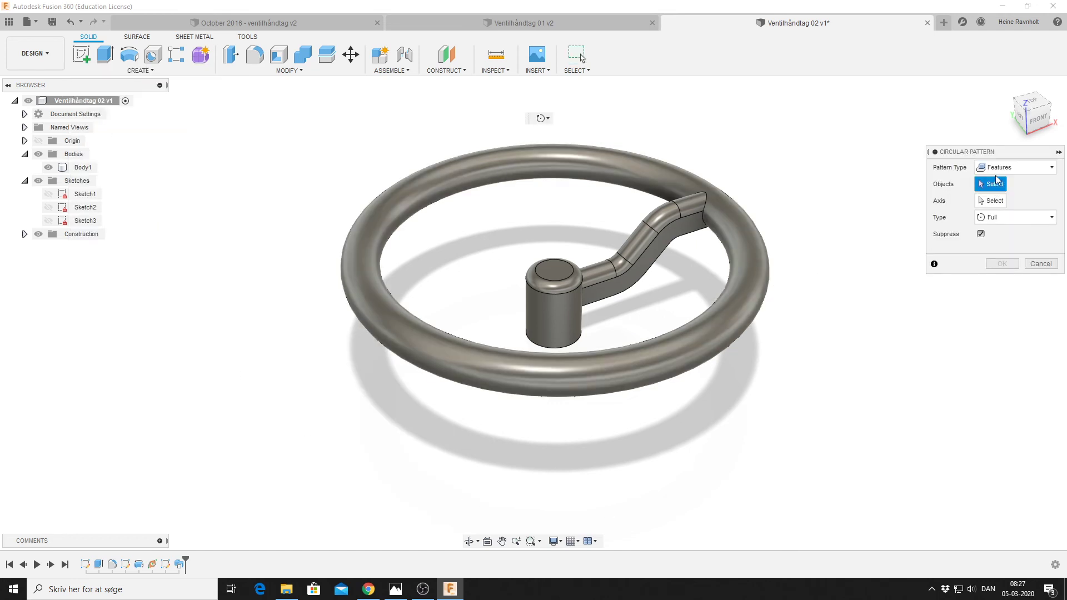
click(1042, 173)
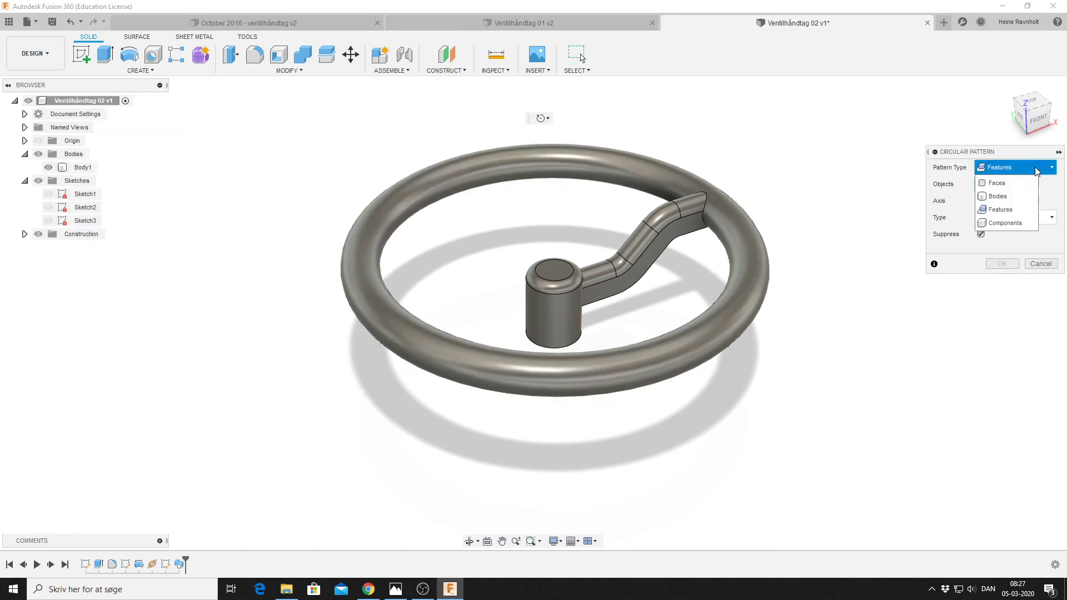
click(1000, 210)
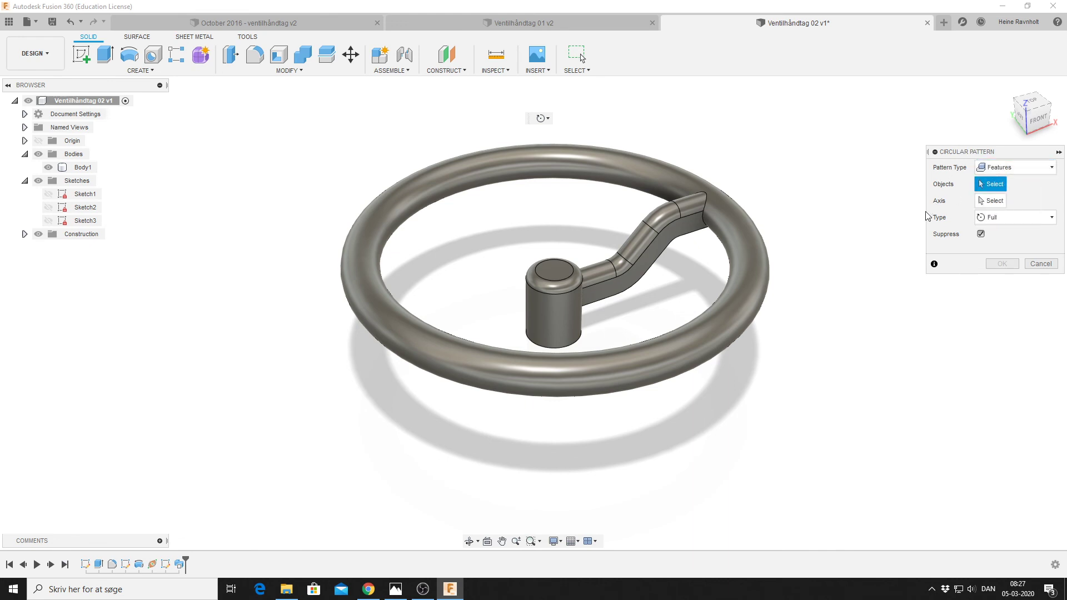
click(179, 564)
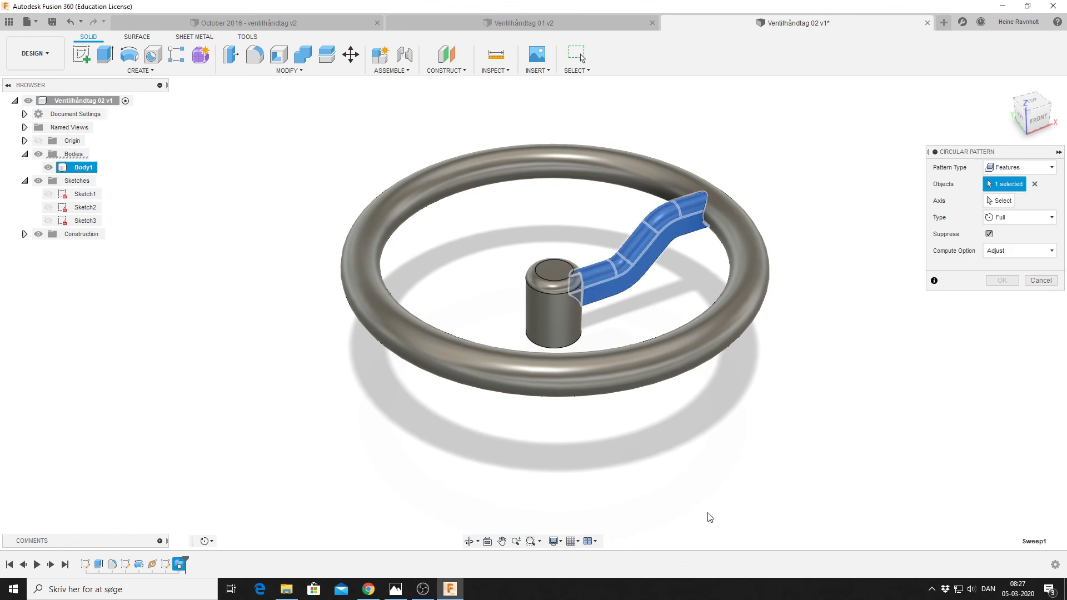
click(1003, 201)
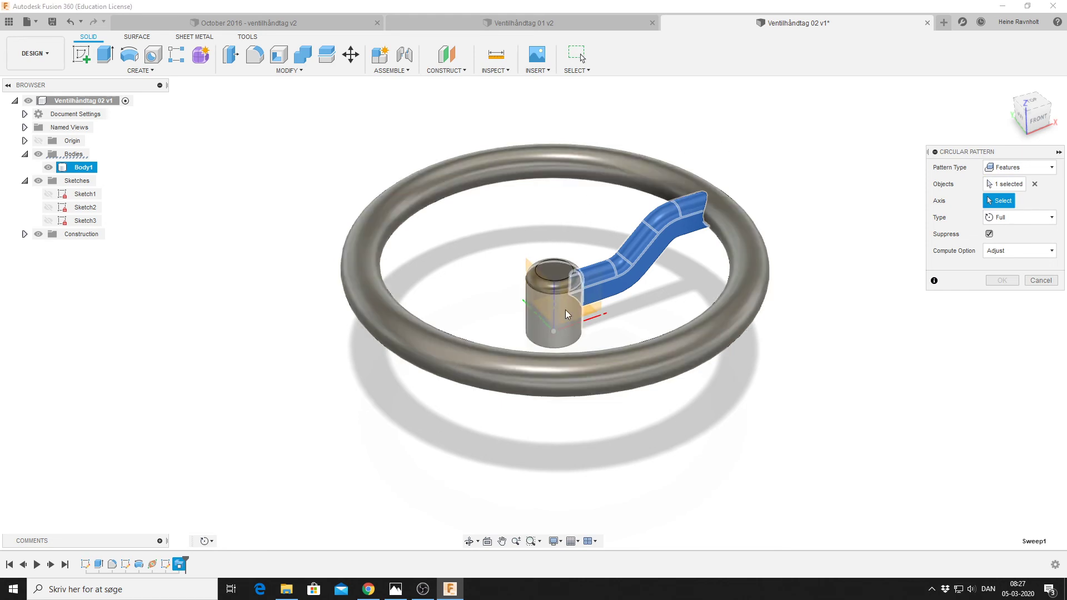
click(565, 309)
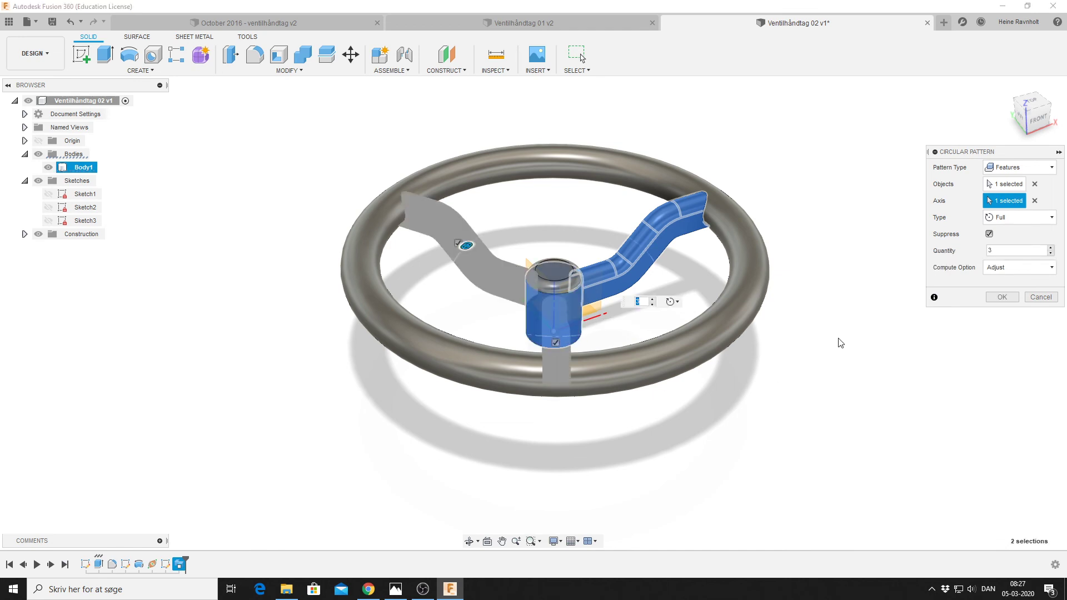
click(1051, 248)
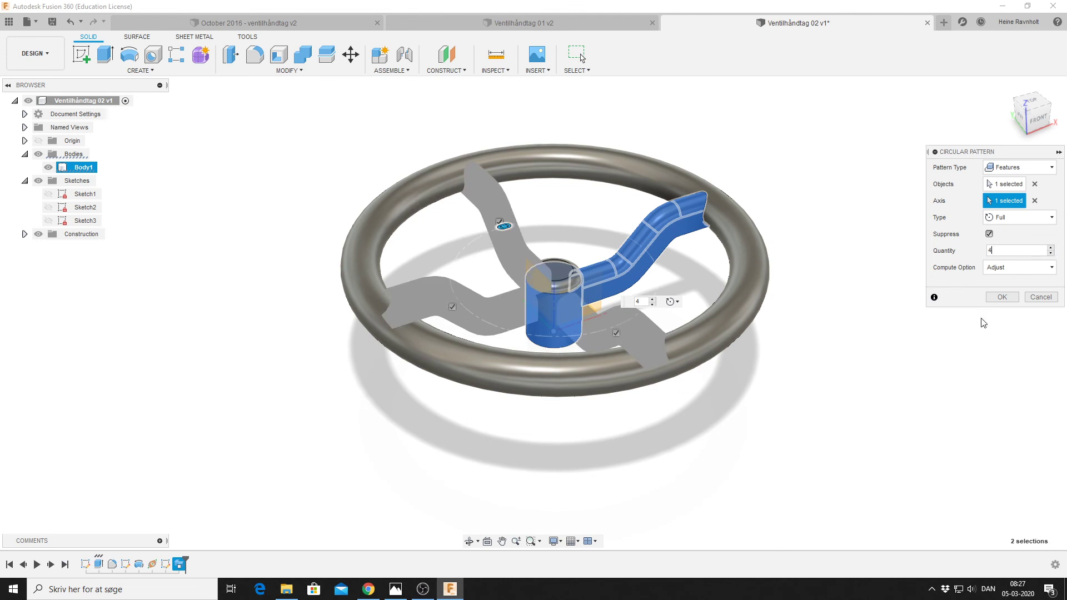
click(1002, 298)
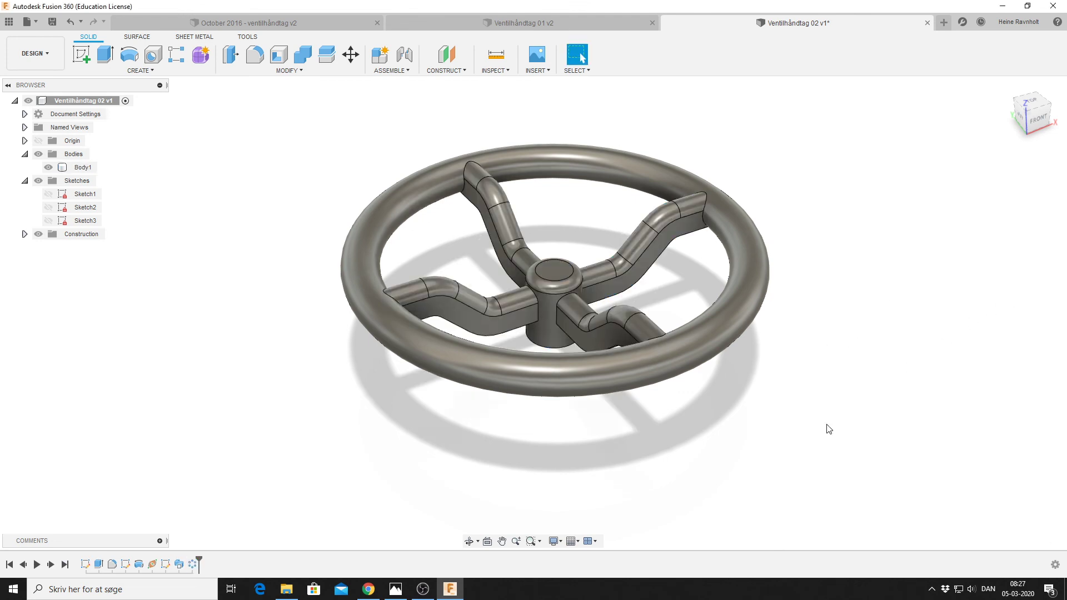
Step: Switch to the October 2016 challenge drawing to check the R3.00 spoke rounding note
mouse_move(826, 422)
shift+middle_down()
mouse_move(717, 407)
mouse_move(841, 424)
mouse_move(729, 433)
shift+middle_up()
key(alt+Tab)
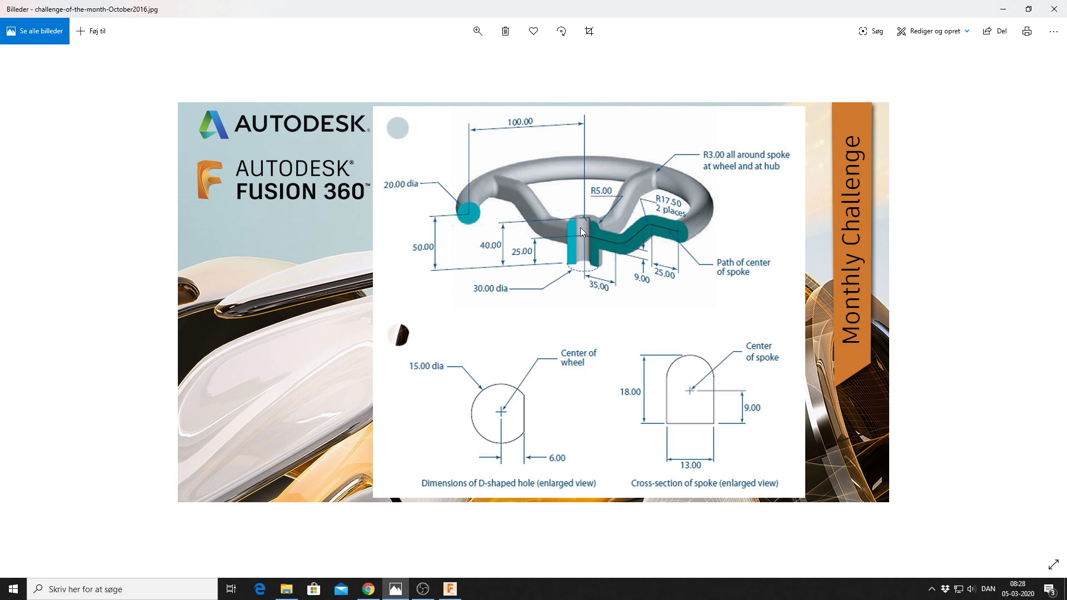
Step: Start a fillet and select the four spokes' upper junction edges at the ring and hub
click(451, 595)
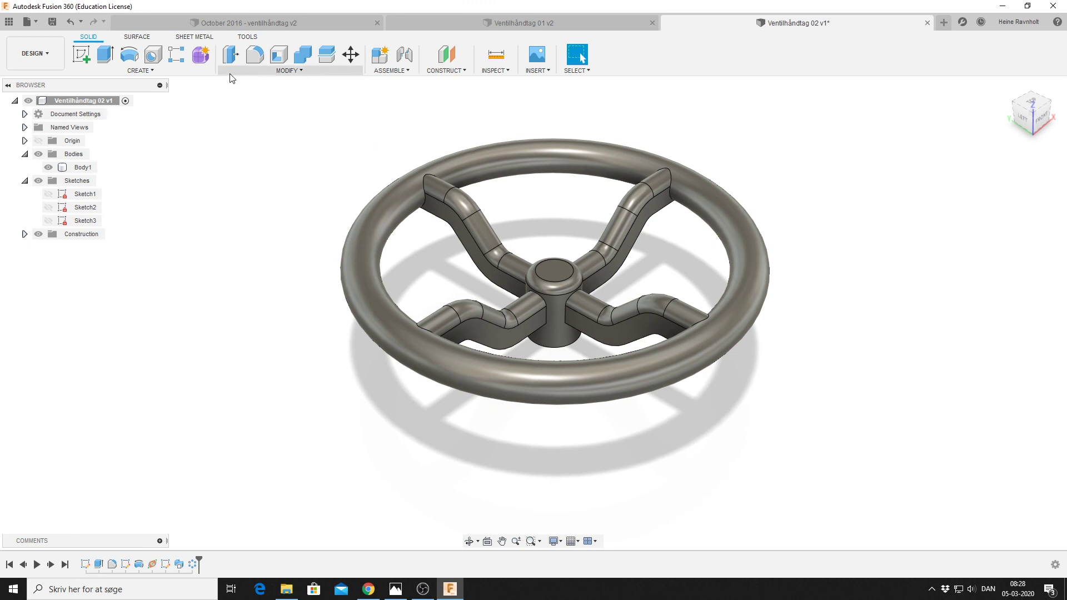
click(256, 57)
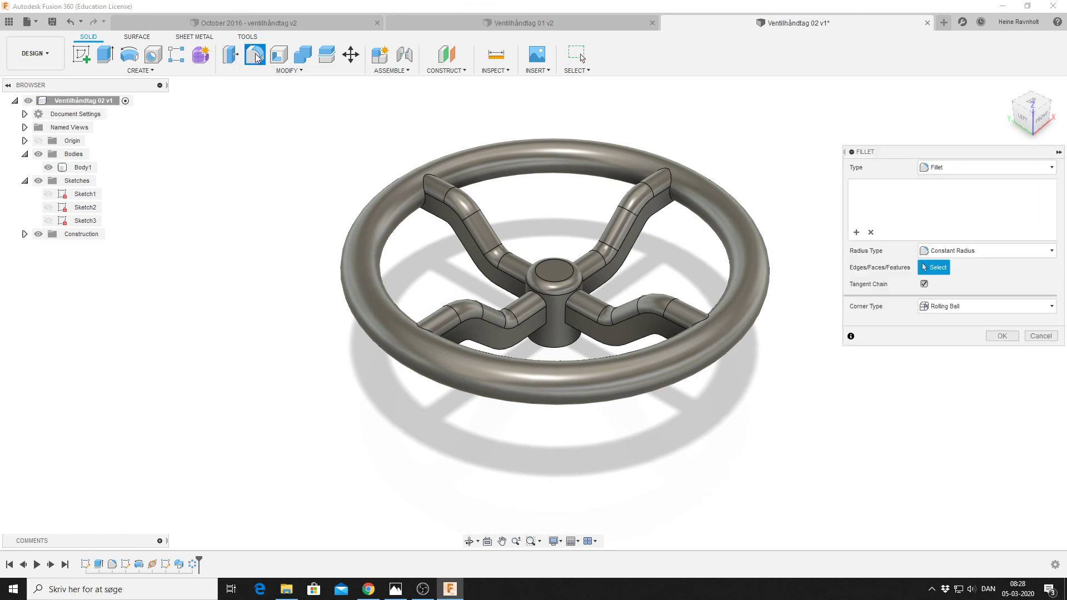
click(672, 178)
click(428, 187)
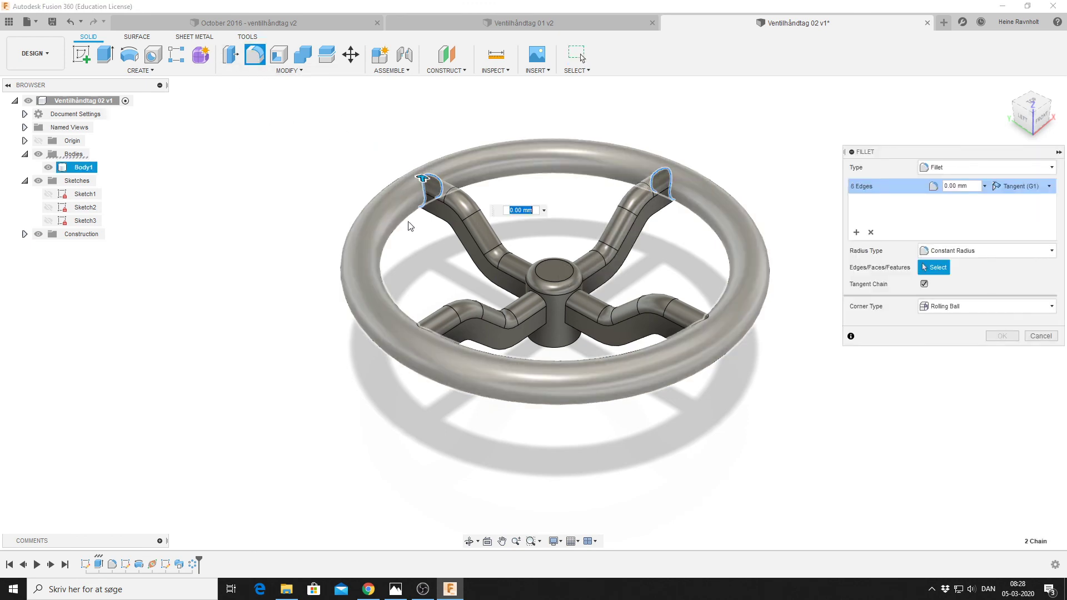
click(418, 325)
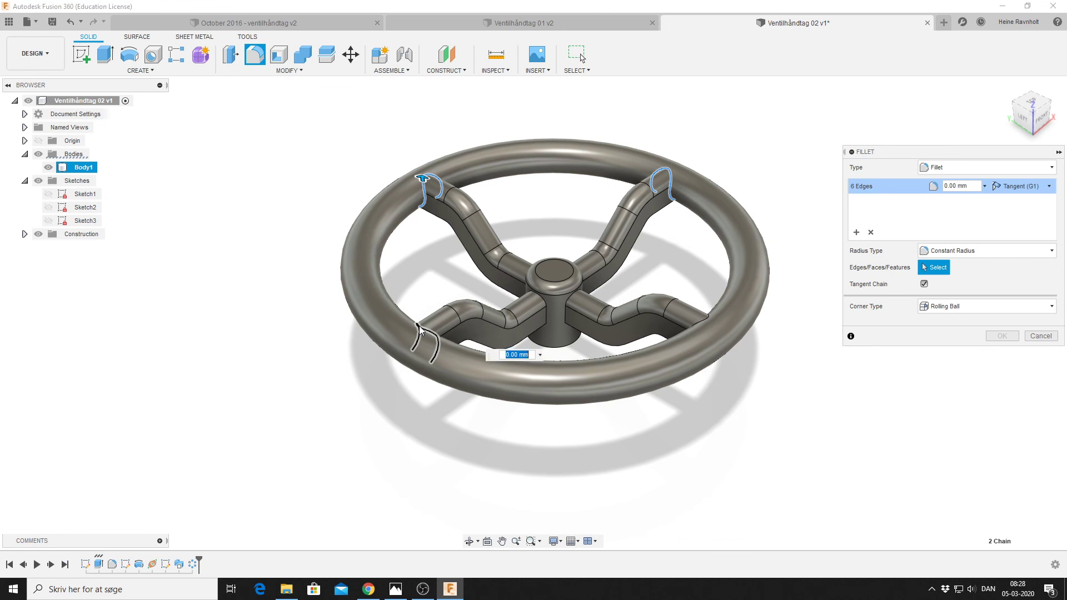
click(704, 327)
click(567, 305)
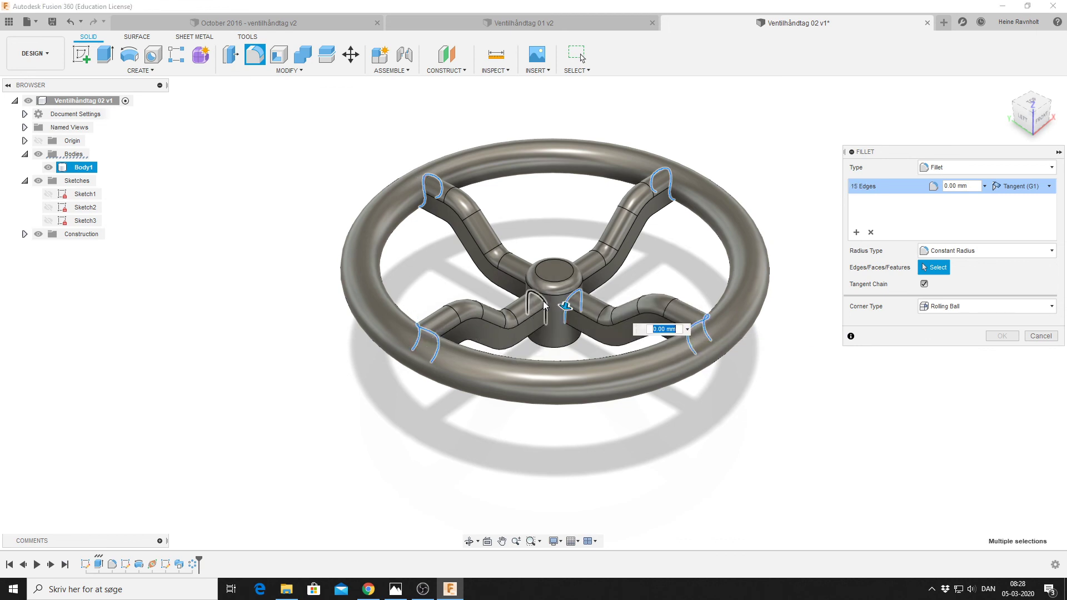
click(543, 301)
click(532, 284)
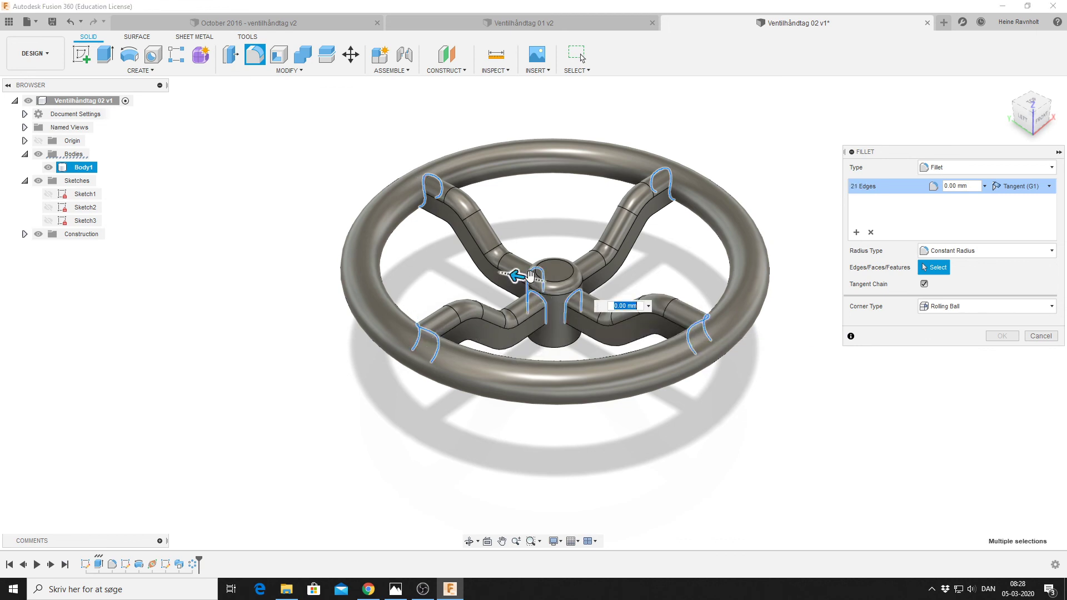
click(573, 276)
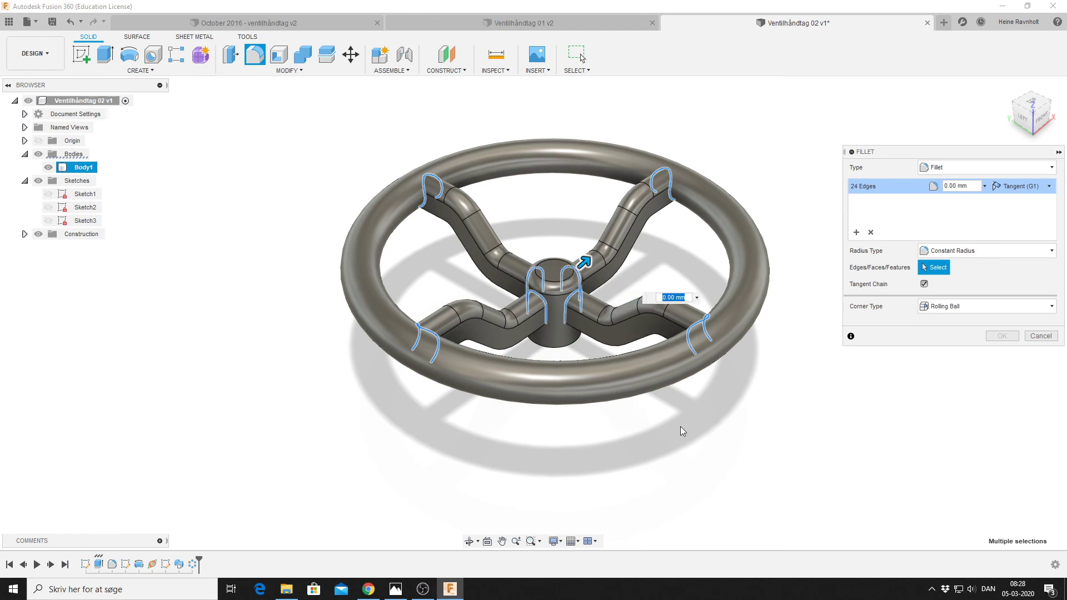
Step: Add the spokes' underside junction edges at hub and ring, and apply 3 mm fillets
mouse_move(682, 427)
shift+middle_down()
mouse_move(701, 427)
mouse_move(707, 376)
shift+middle_up()
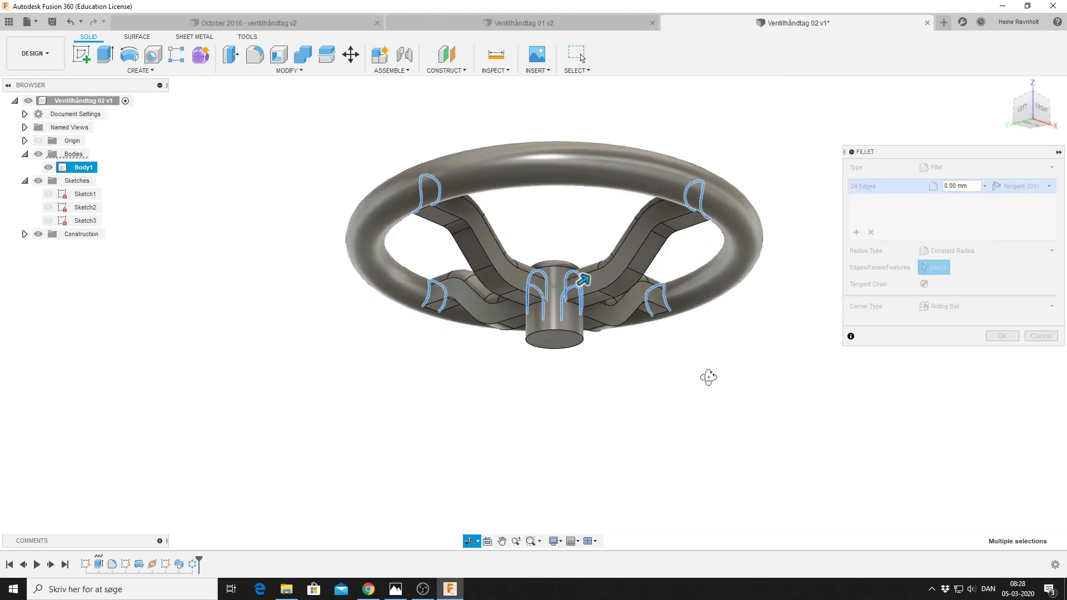
click(539, 306)
click(569, 302)
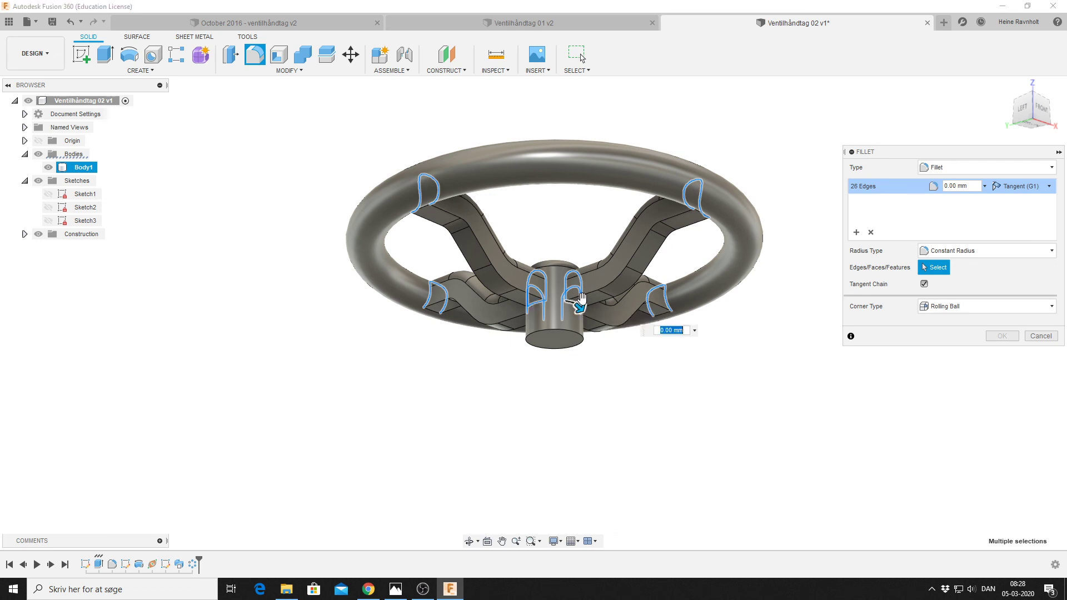
click(574, 323)
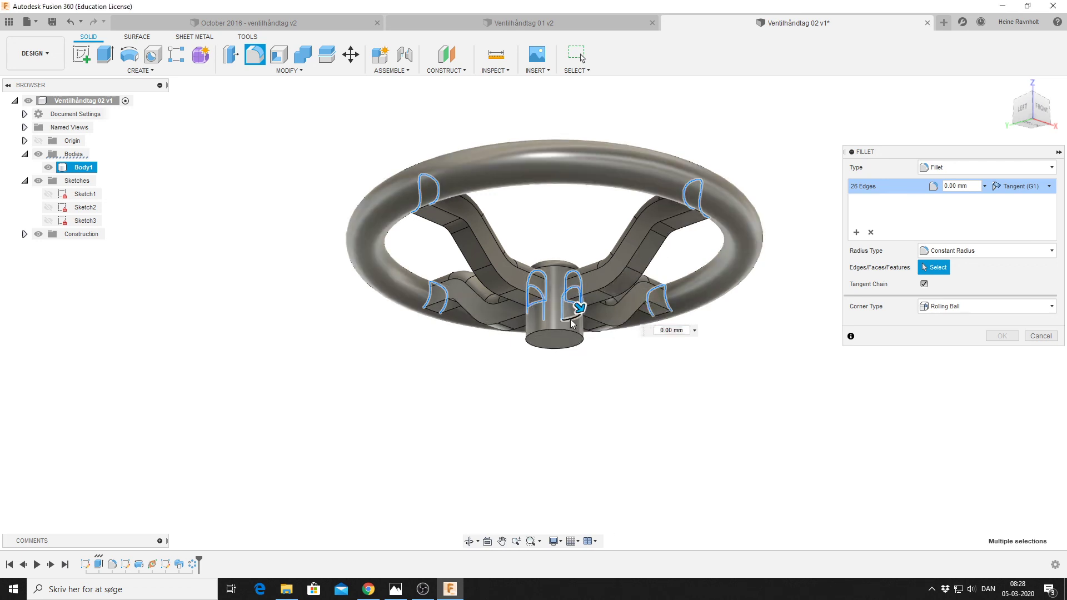
click(537, 323)
click(441, 305)
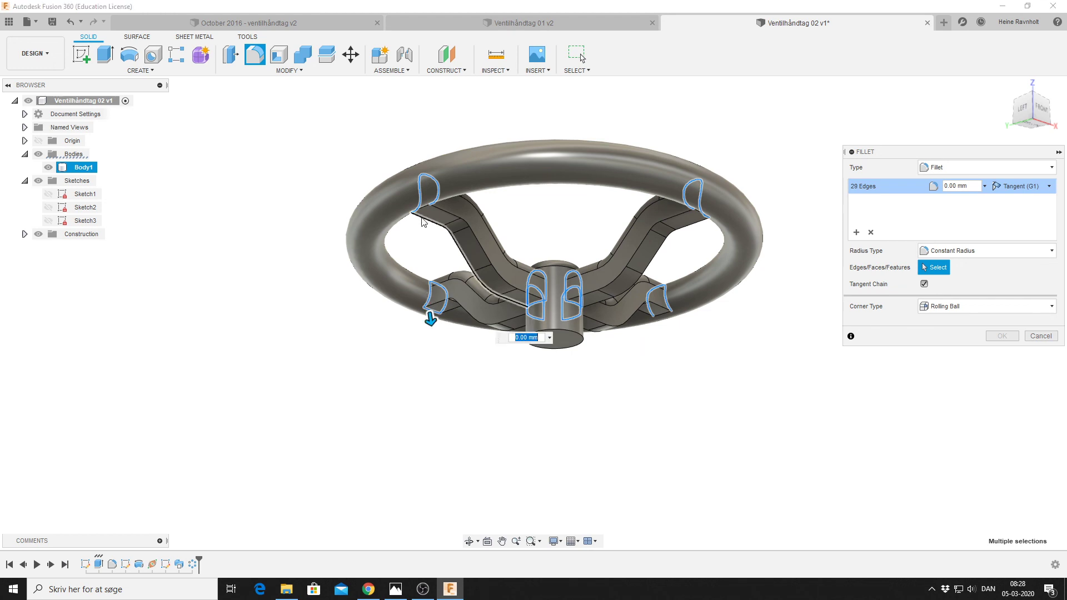
click(421, 209)
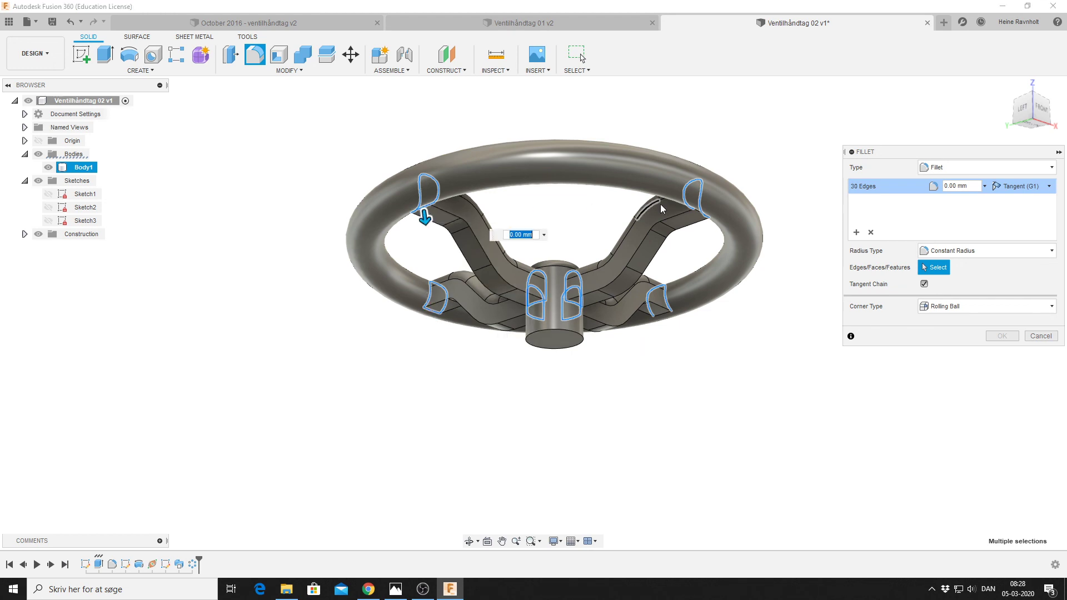
click(701, 212)
click(661, 304)
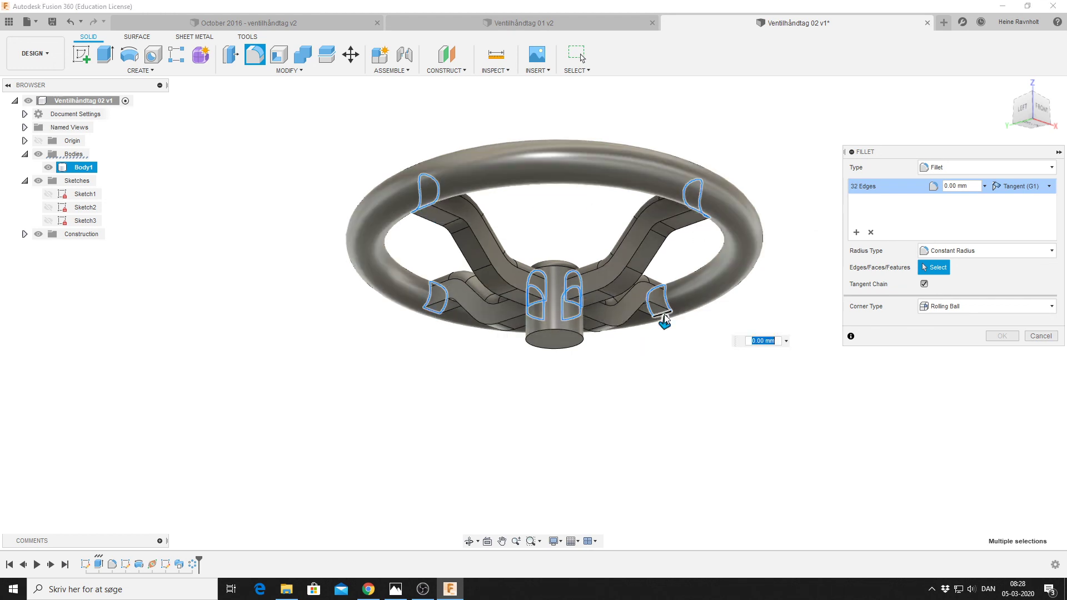
text(3)
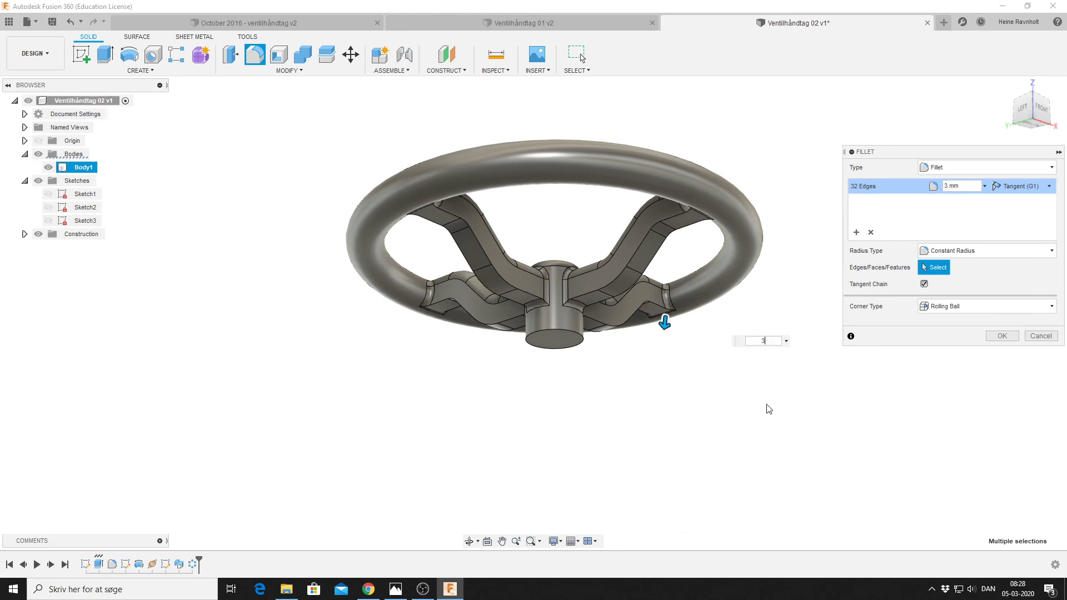
click(1001, 336)
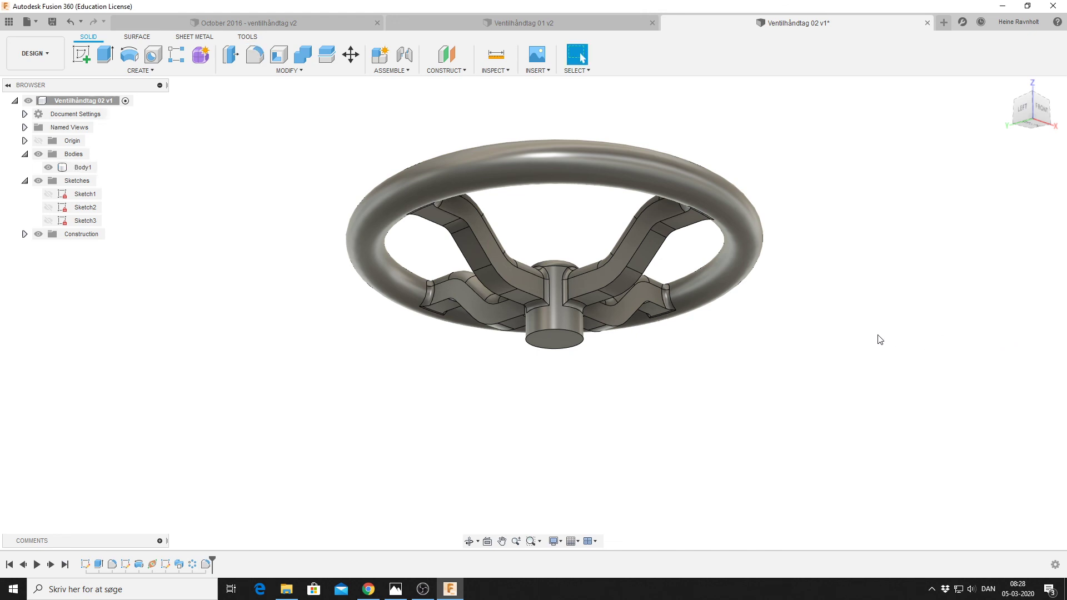
shift+middle_drag(880, 340, 862, 341)
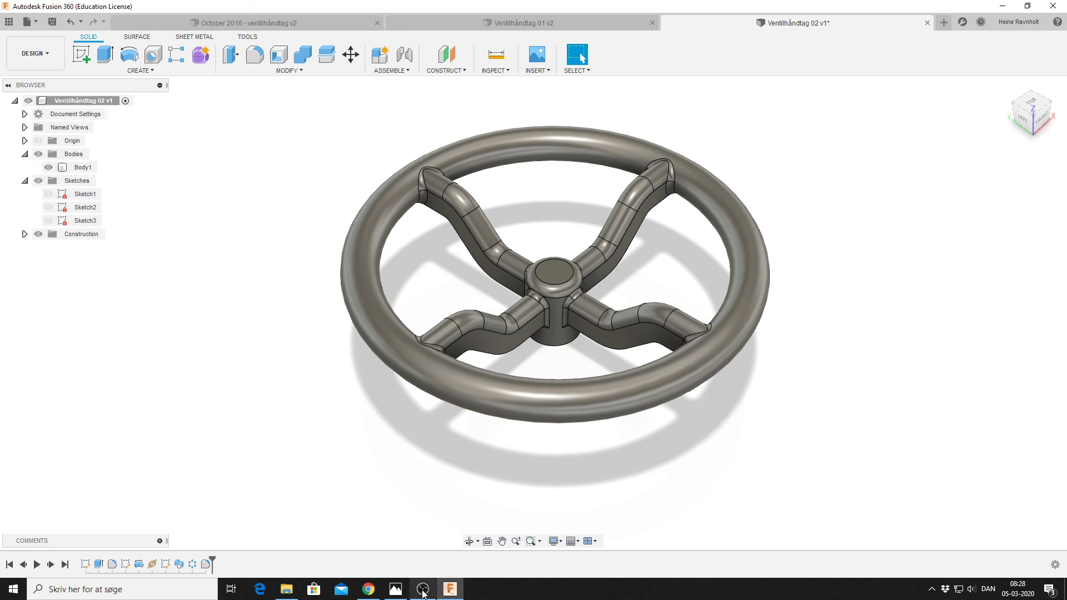
click(623, 598)
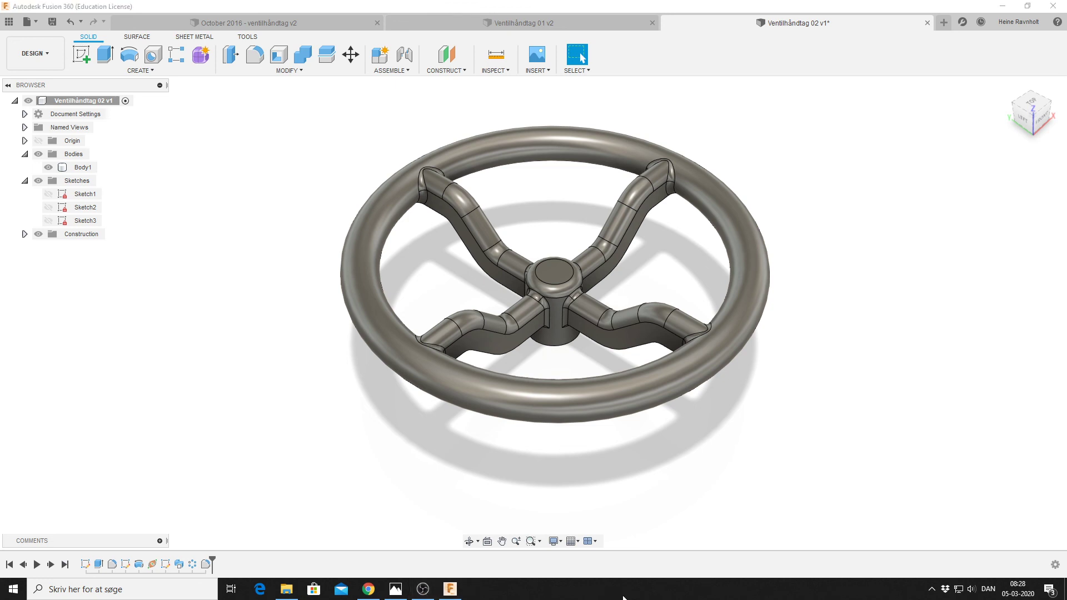